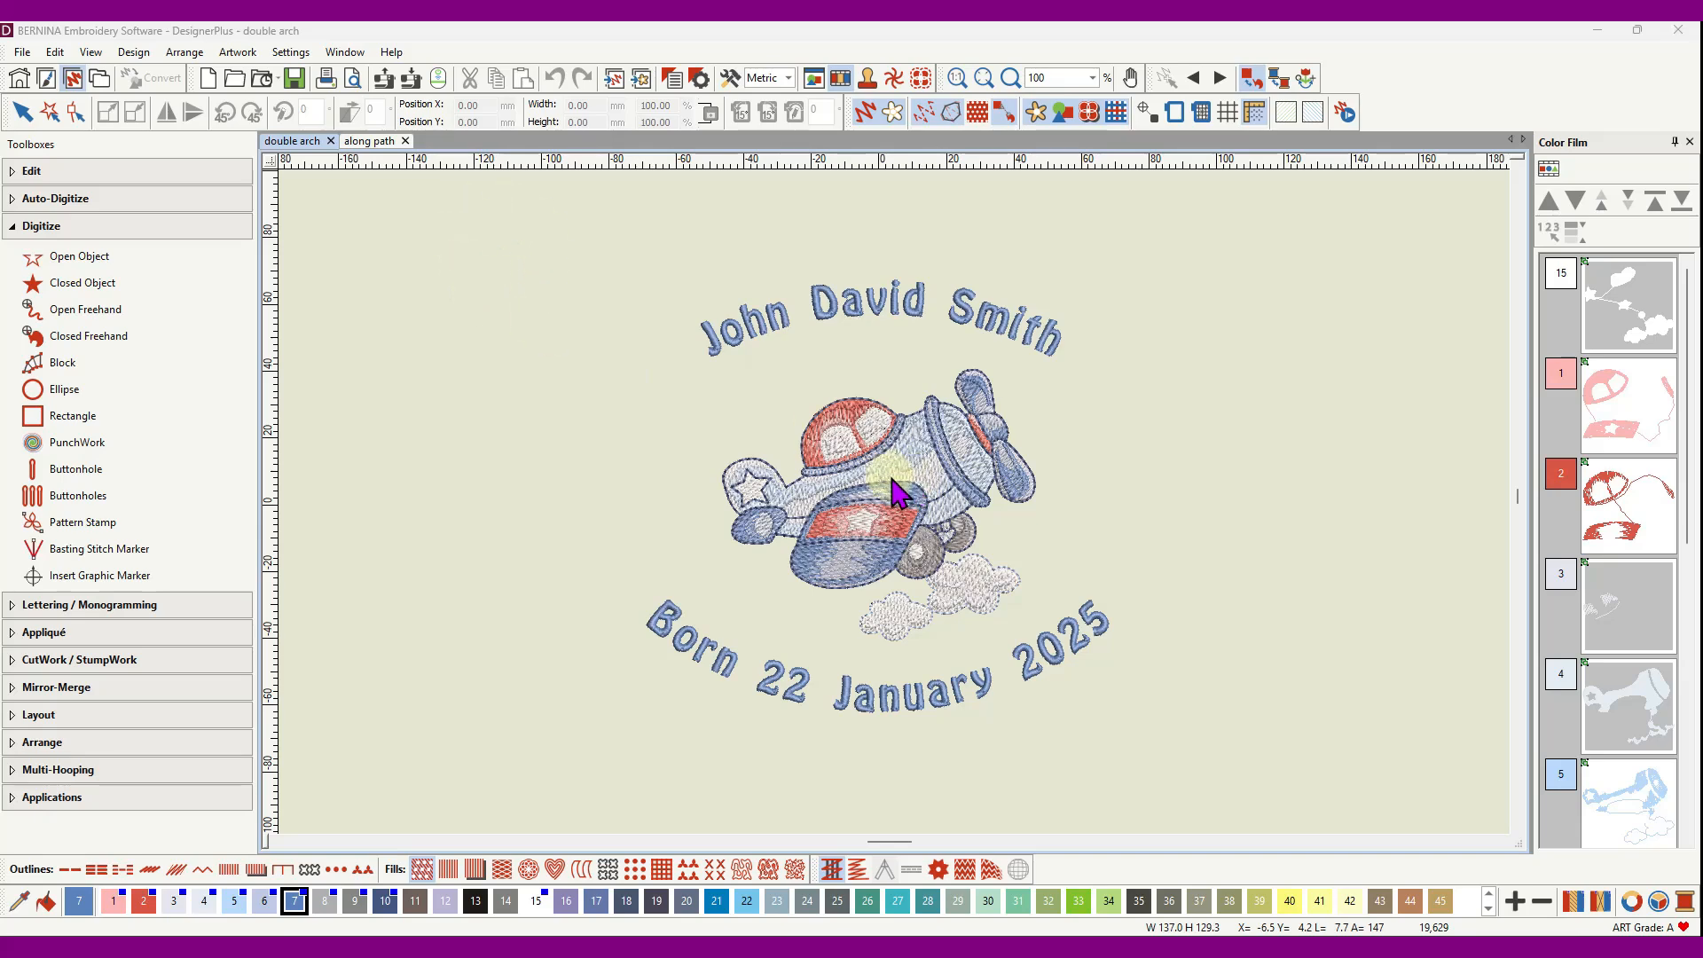
- Copy the airplane motif from the double arch design and paste it into a new blank design
{"action": "left_click", "coordinate": [893, 493]}
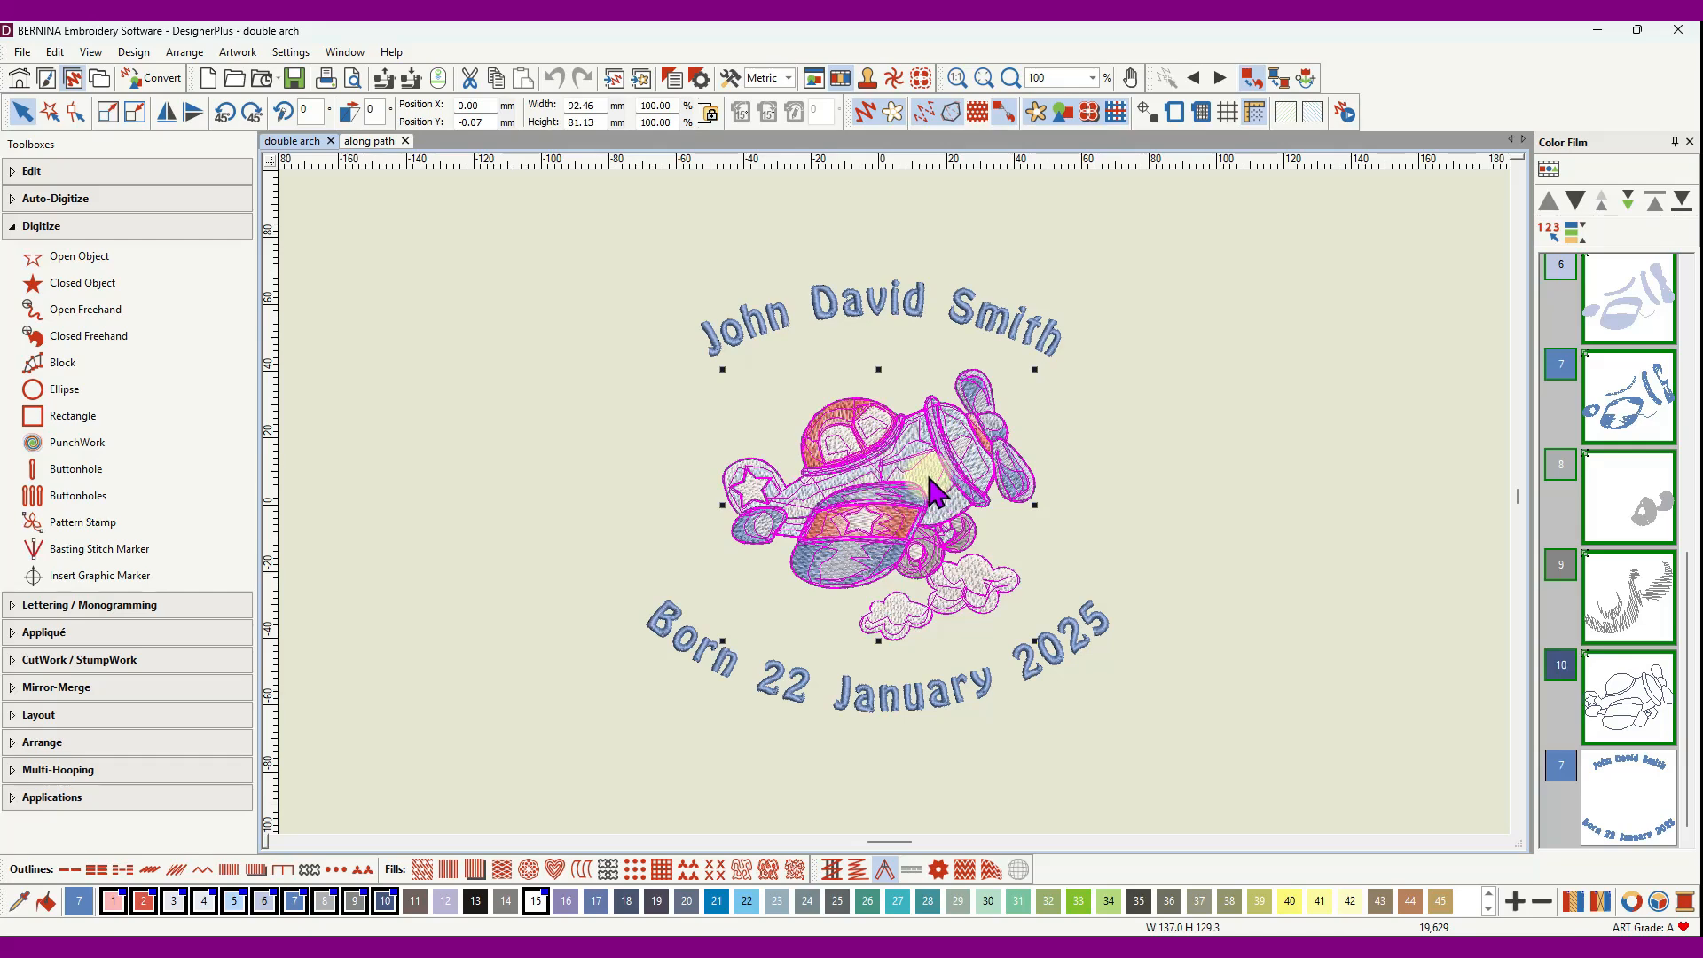
{"action": "right_click", "coordinate": [927, 478]}
{"action": "left_click", "coordinate": [971, 571]}
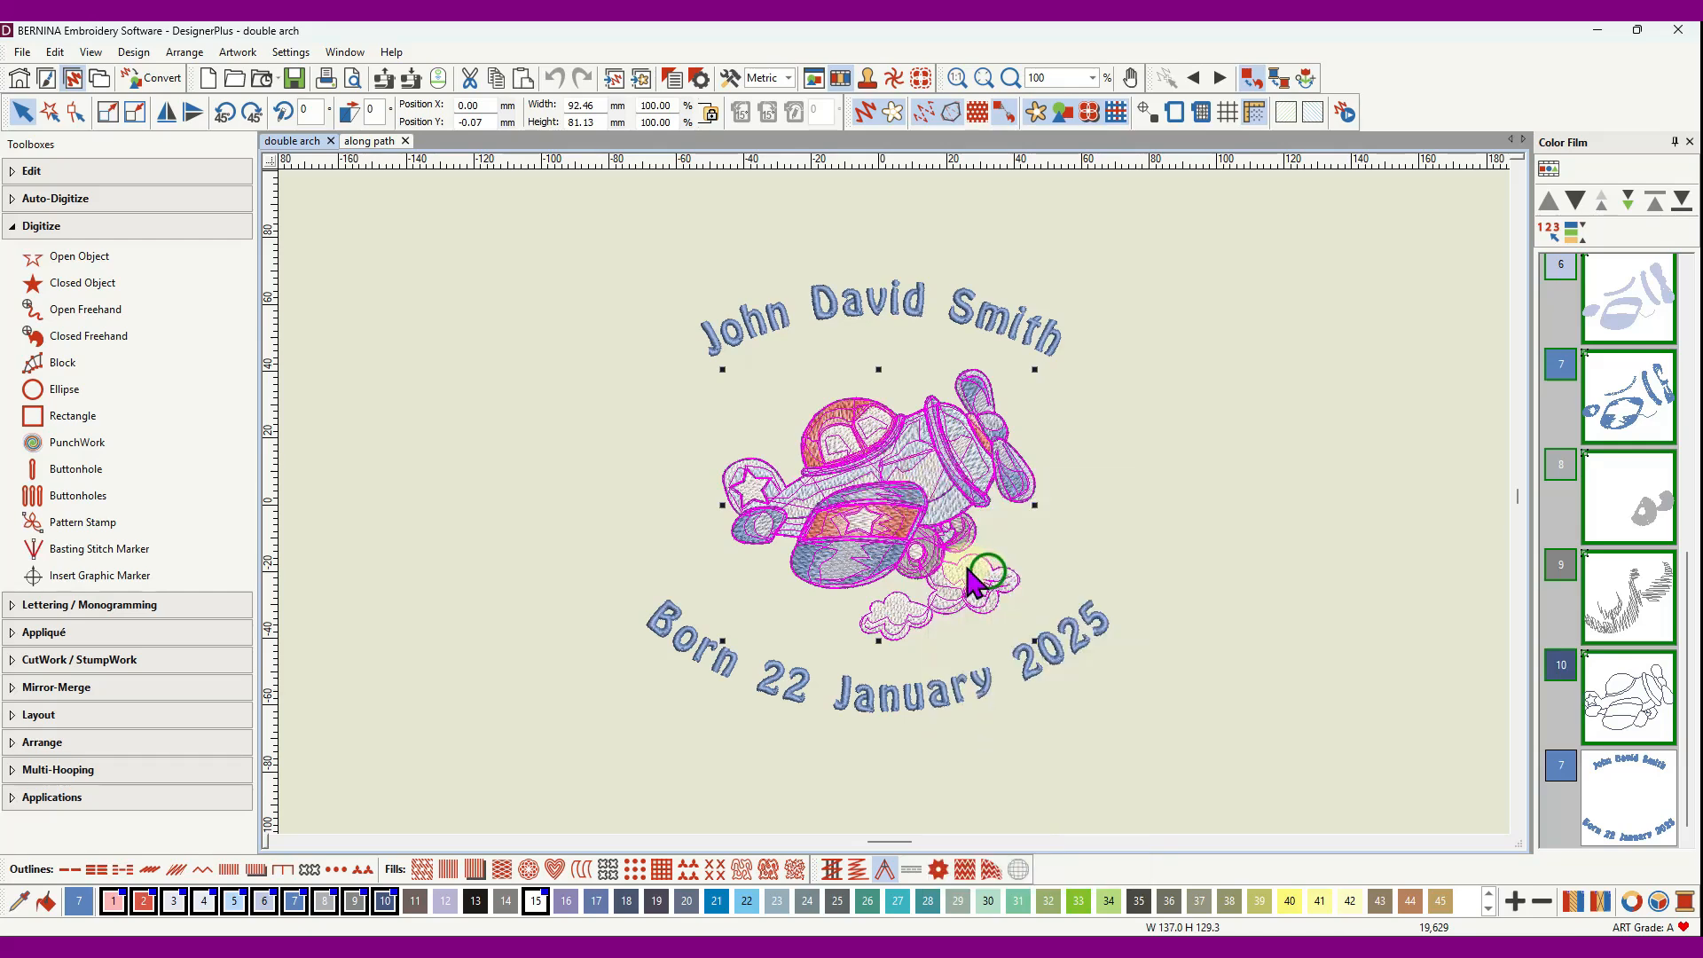
{"action": "left_click", "coordinate": [210, 78]}
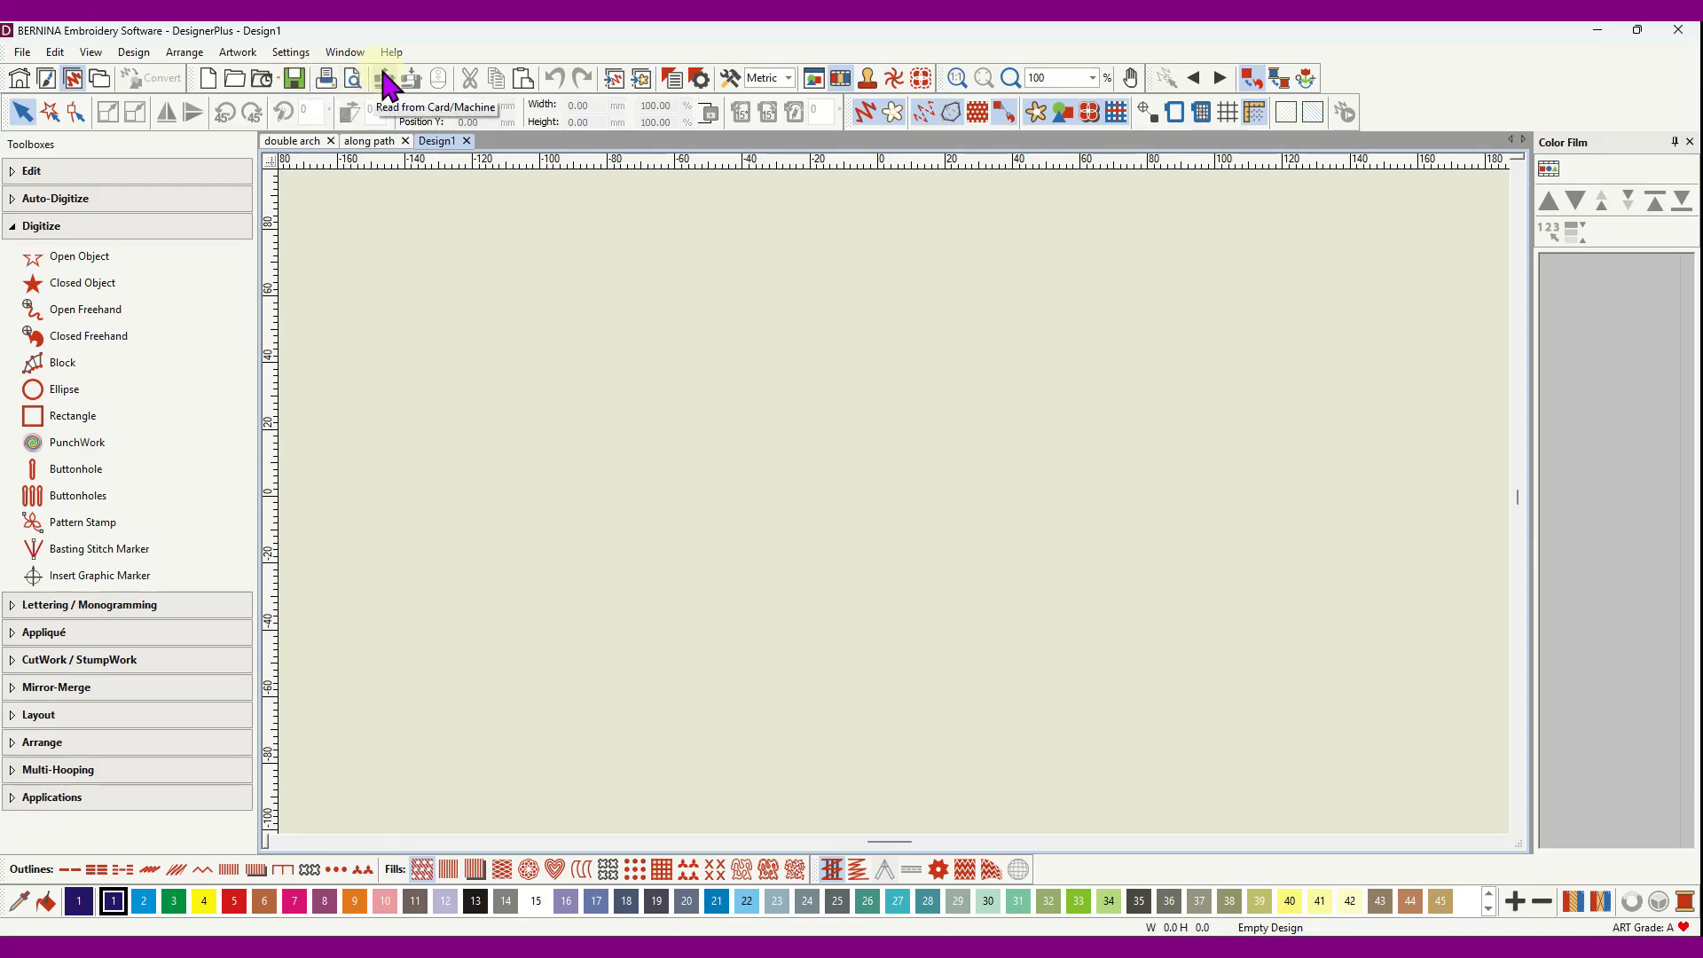
{"action": "left_click", "coordinate": [523, 79]}
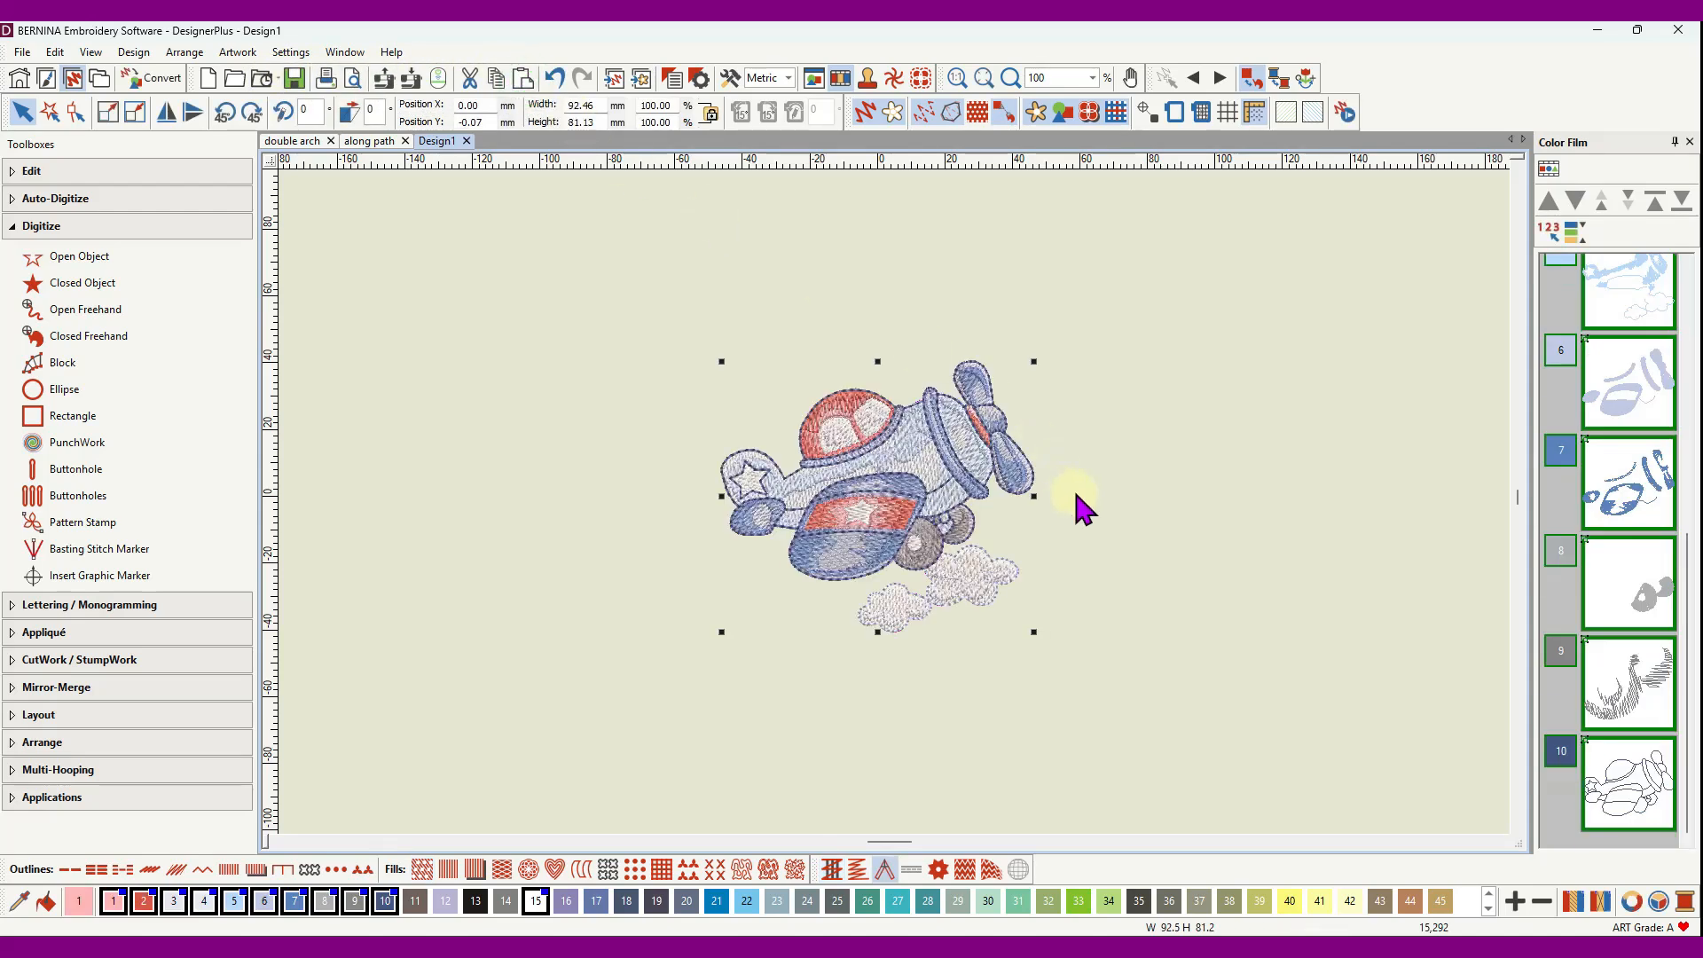
{"action": "left_click", "coordinate": [1144, 407]}
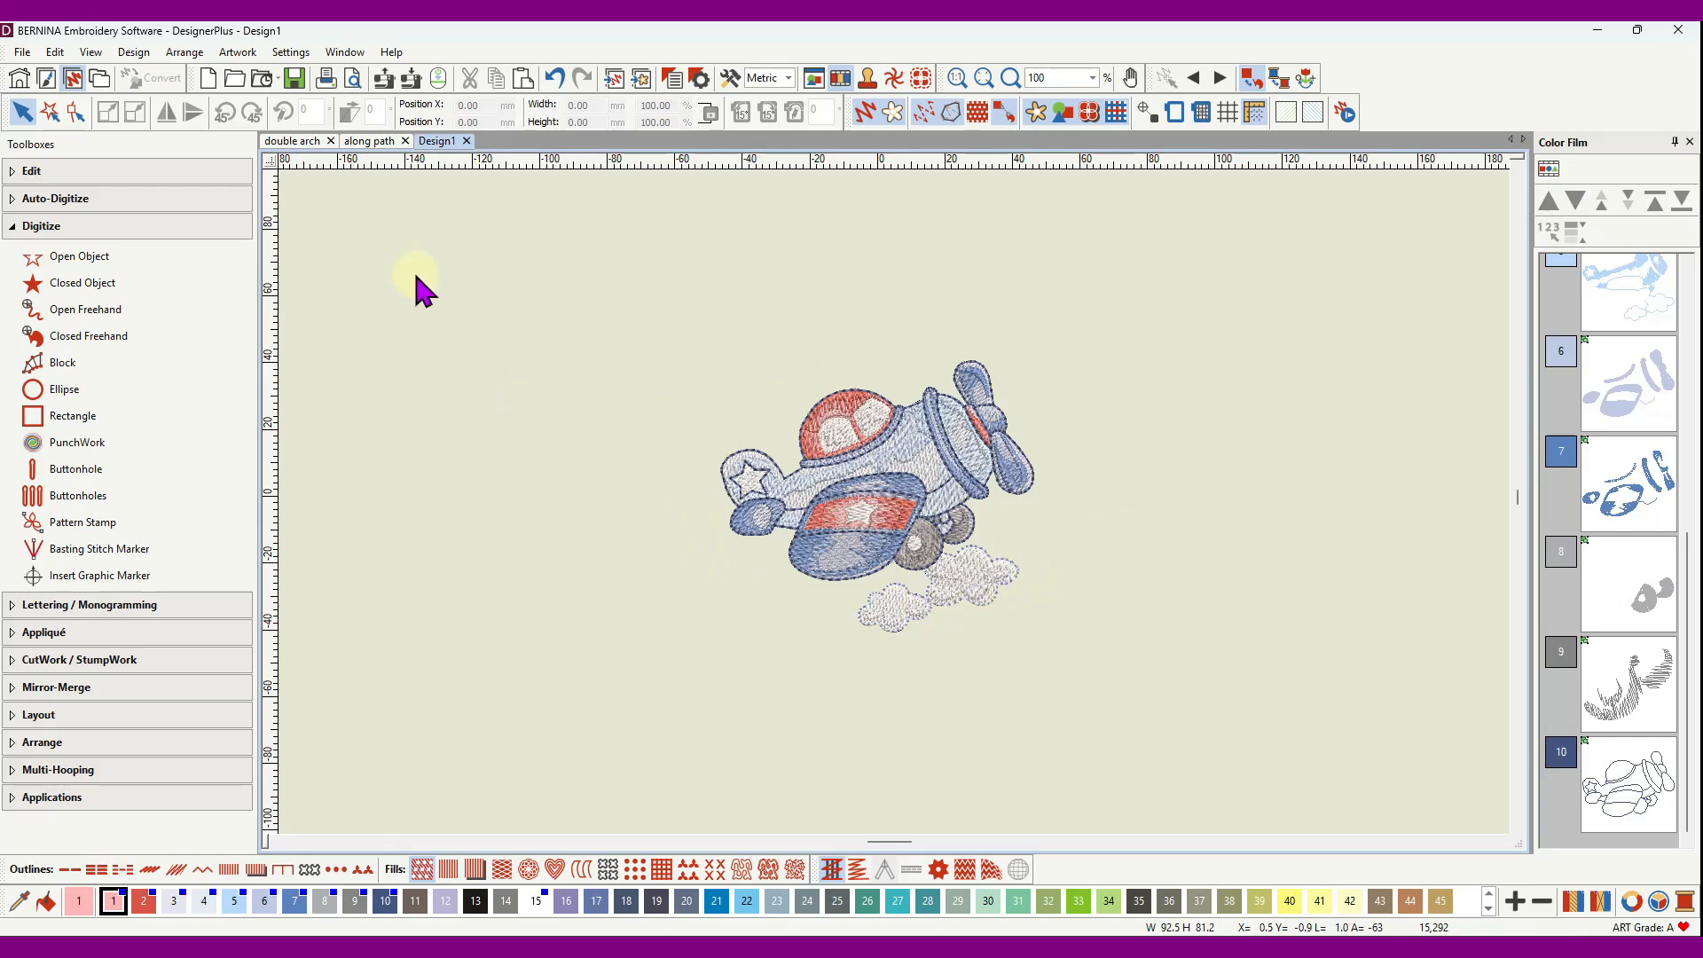
- Check the double arch reference design, and enter the full name and, below a blank line, the birth date as new lettering
{"action": "left_click", "coordinate": [298, 141]}
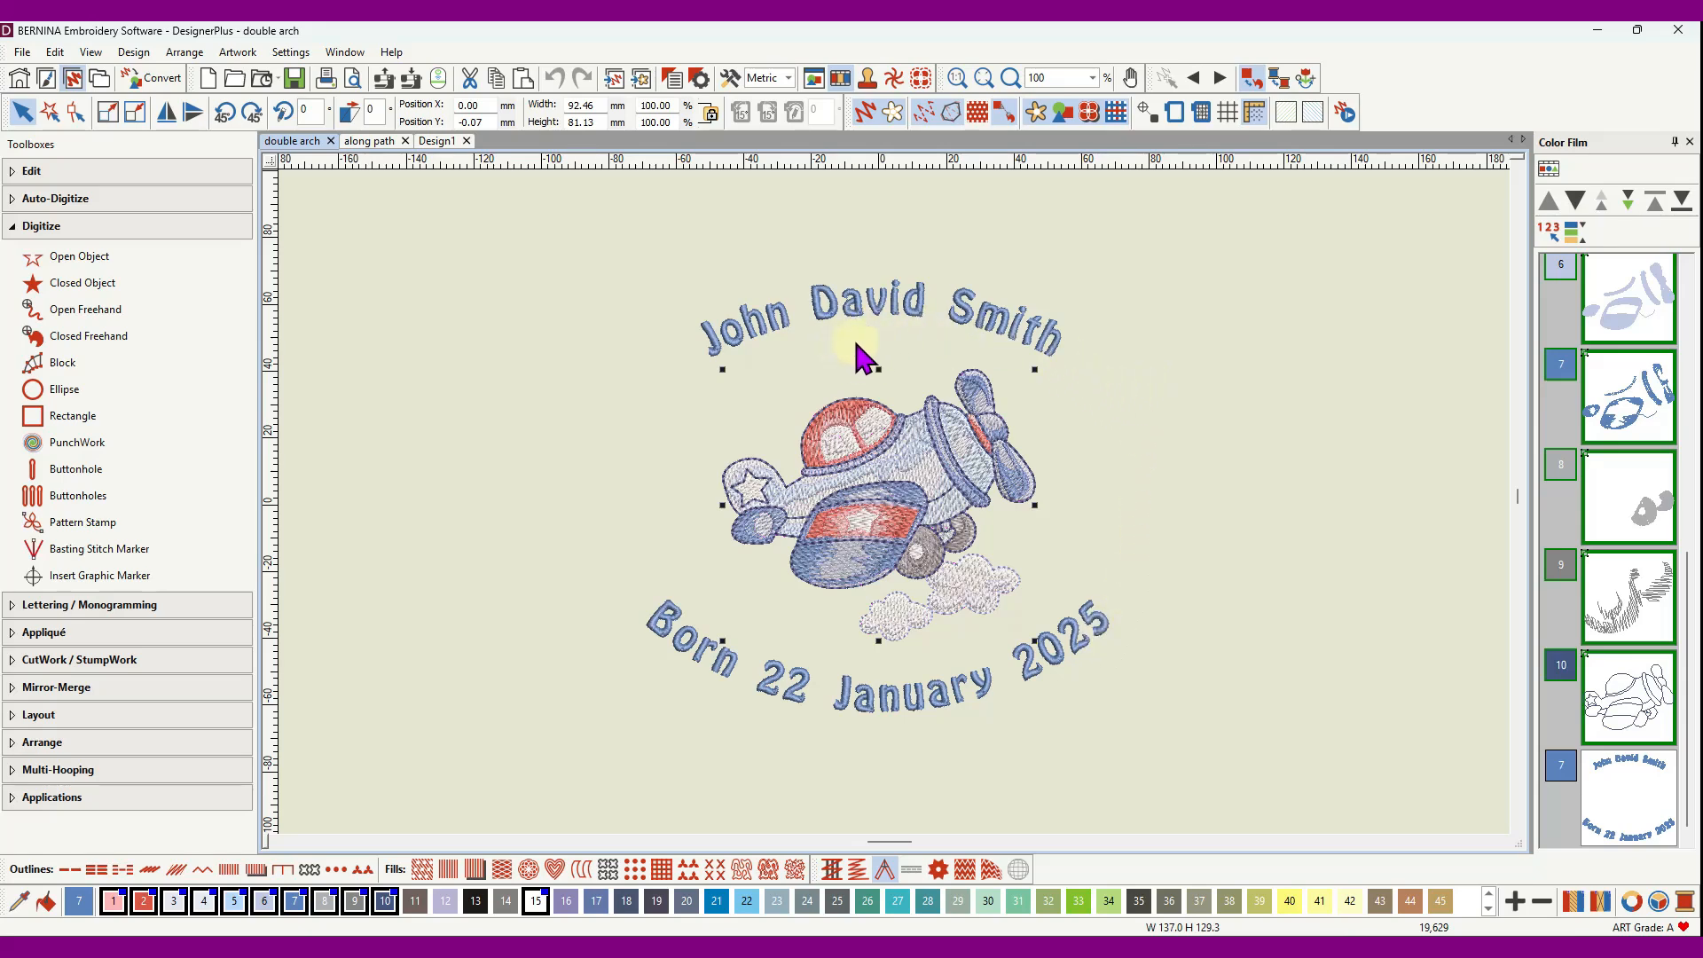
{"action": "left_click", "coordinate": [447, 143]}
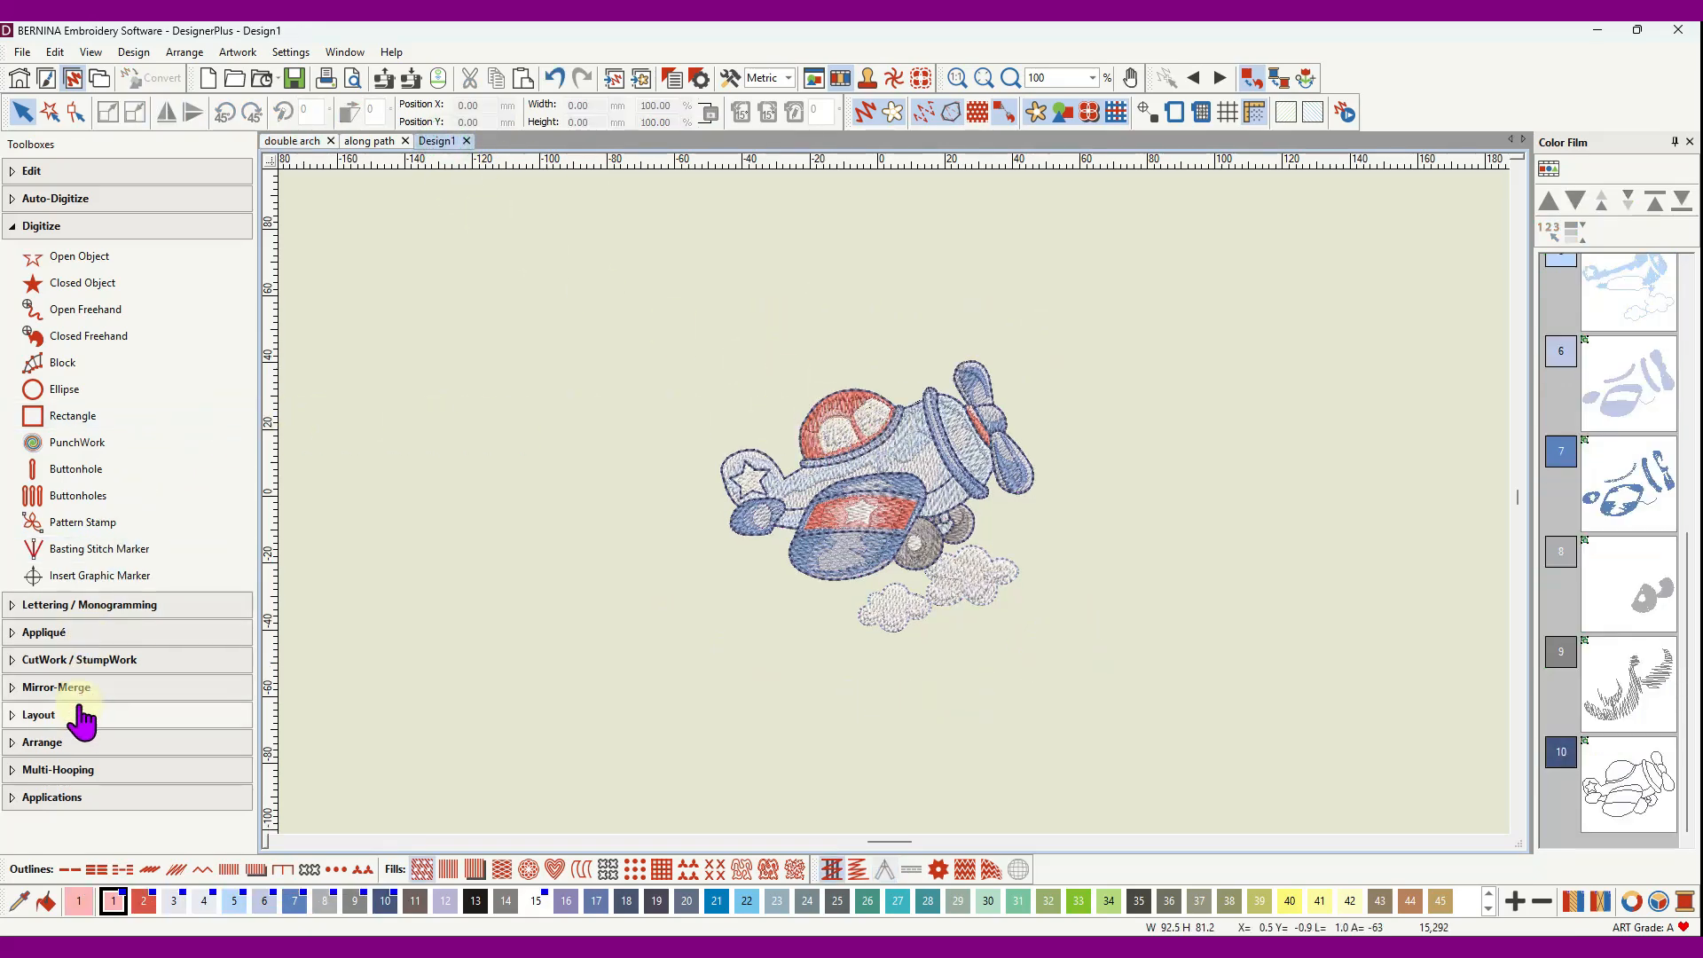
{"action": "left_click", "coordinate": [89, 608]}
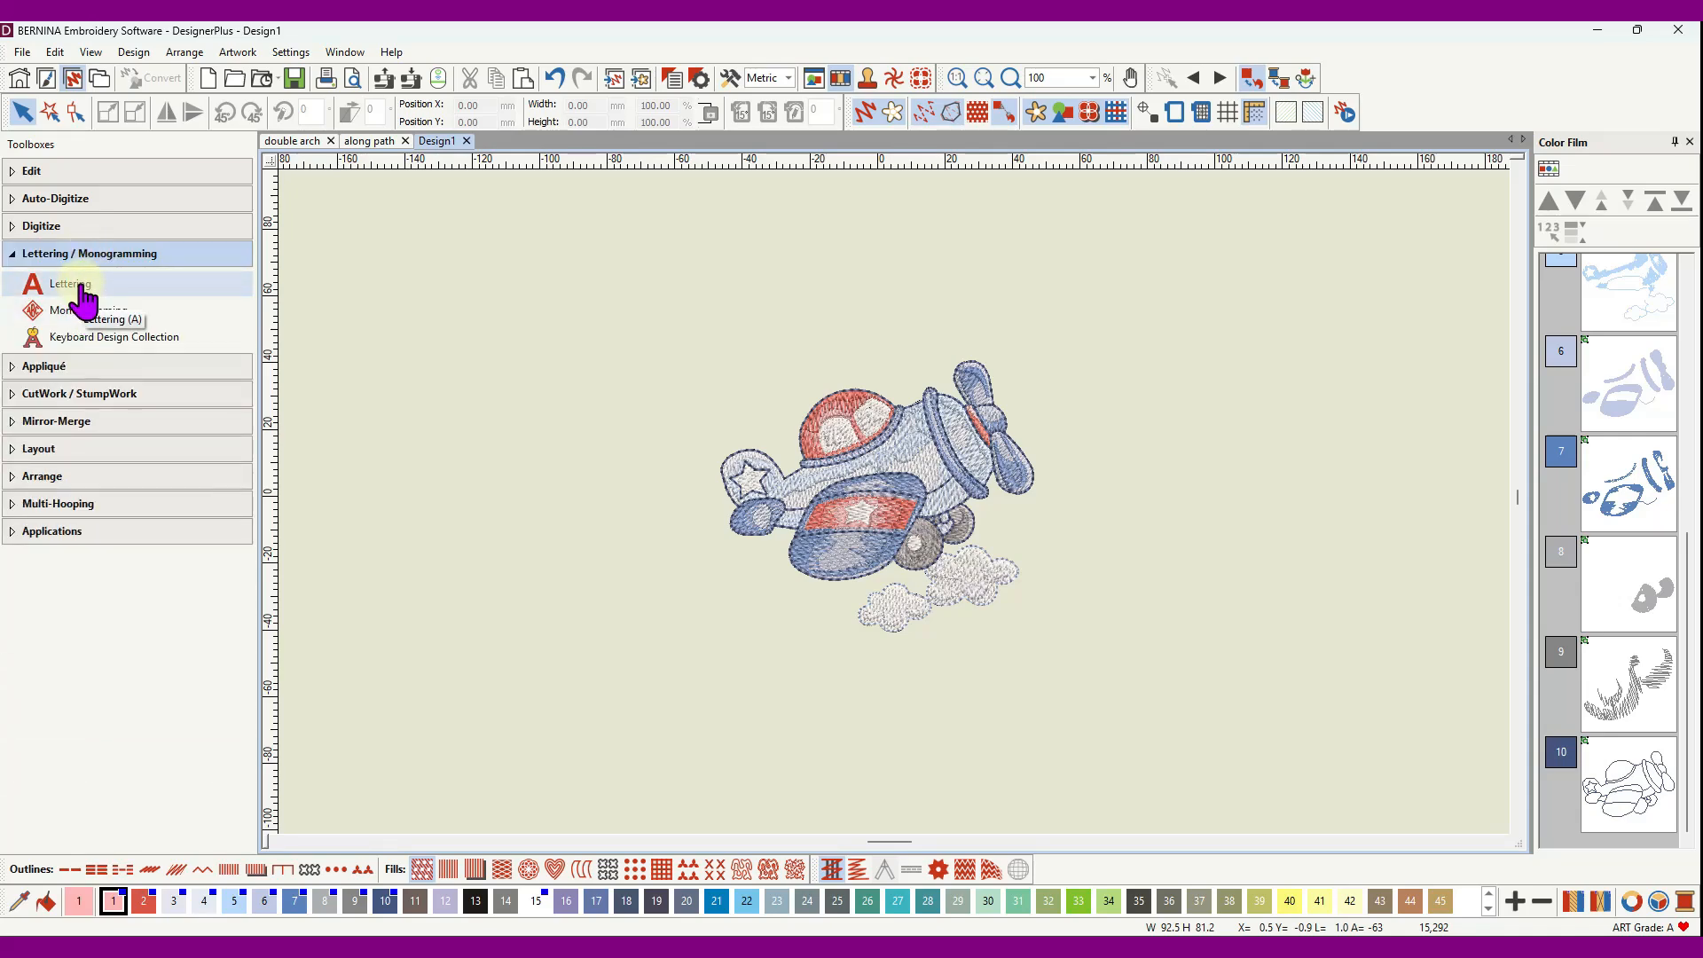
{"action": "left_click", "coordinate": [82, 286]}
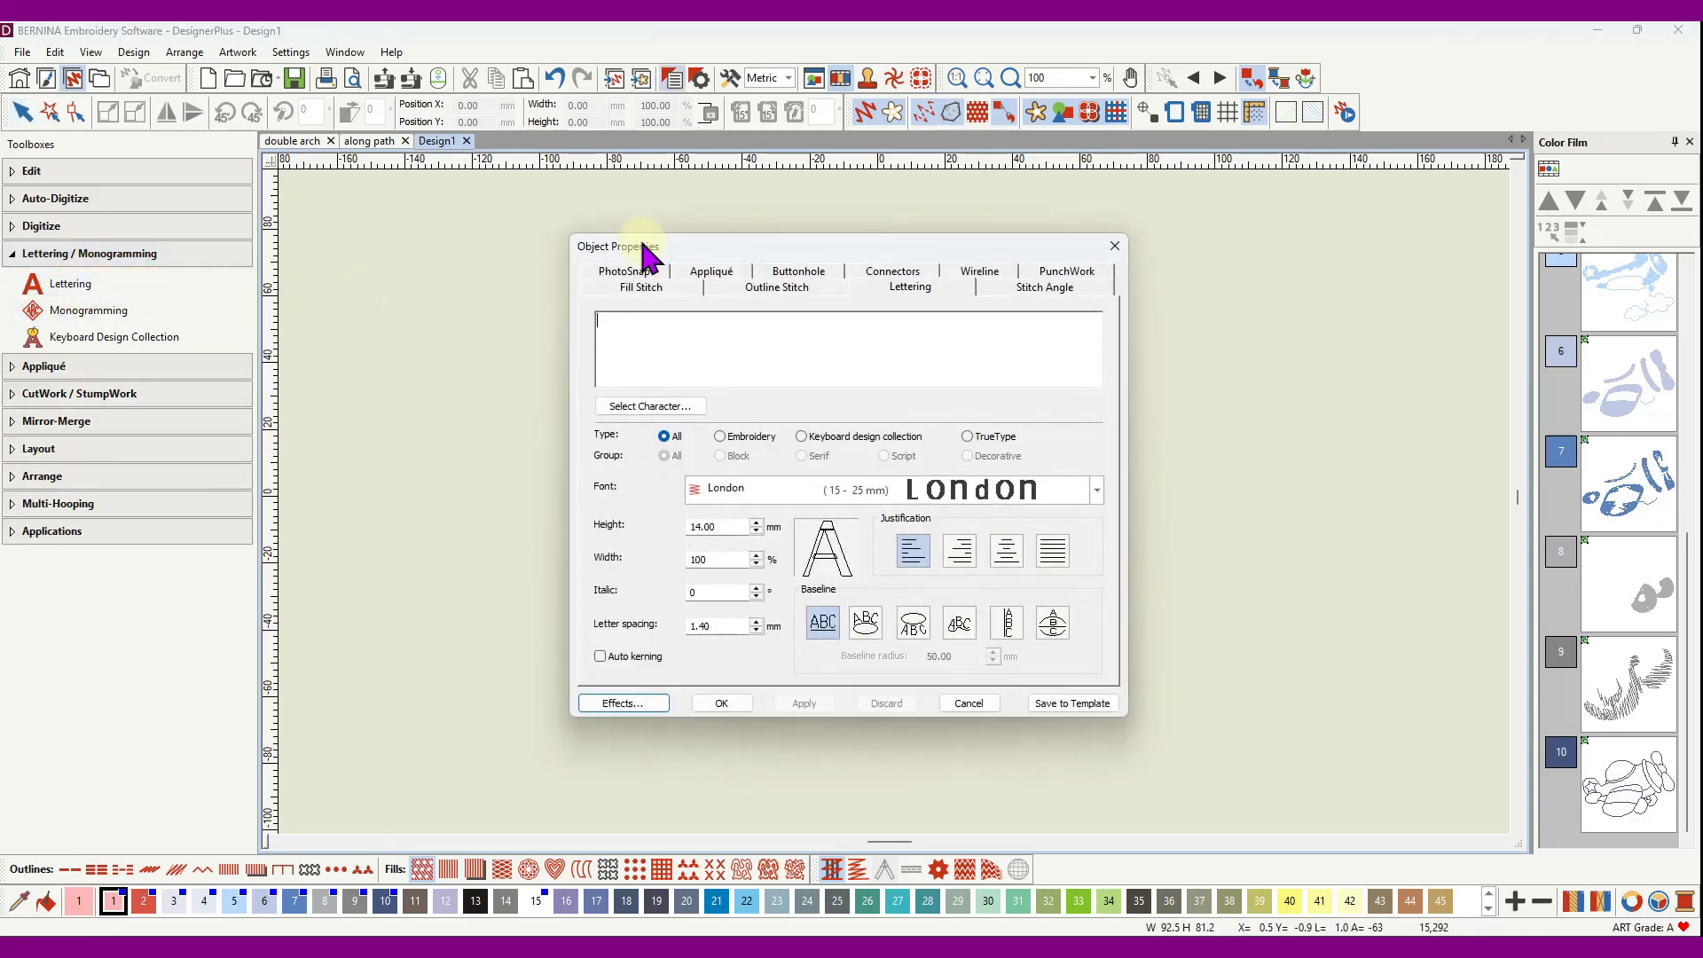
{"action": "left_click_drag", "start_coordinate": [642, 243], "coordinate": [798, 208]}
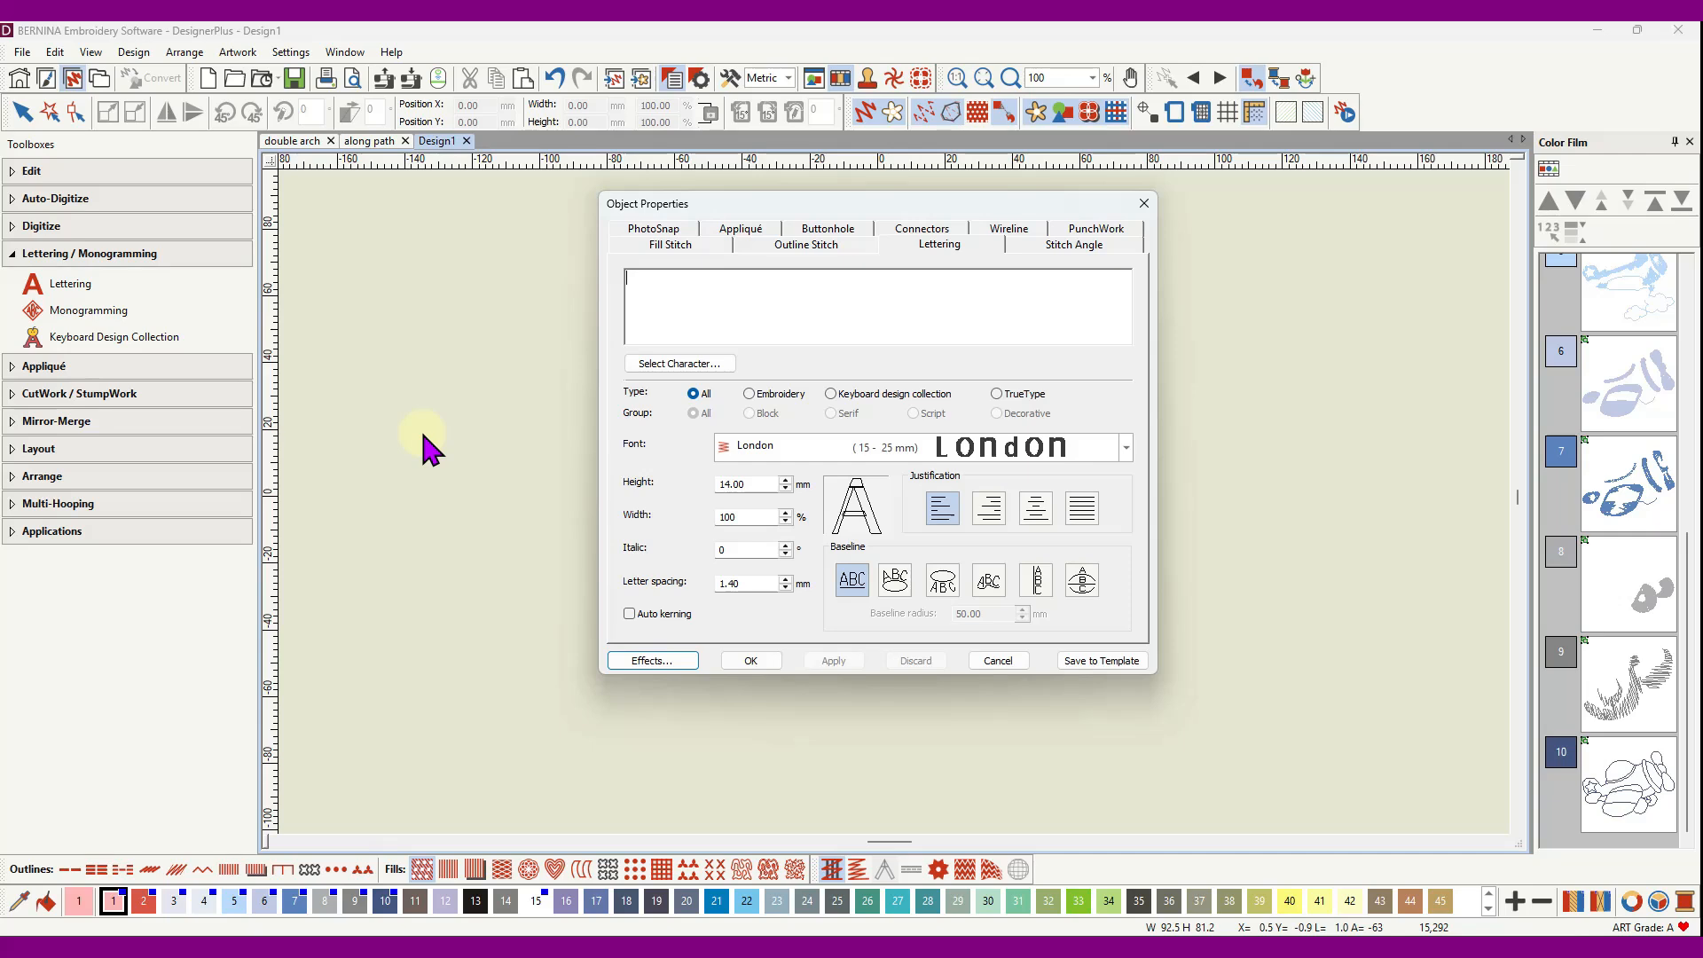
{"action": "type", "text": "John Dav"}
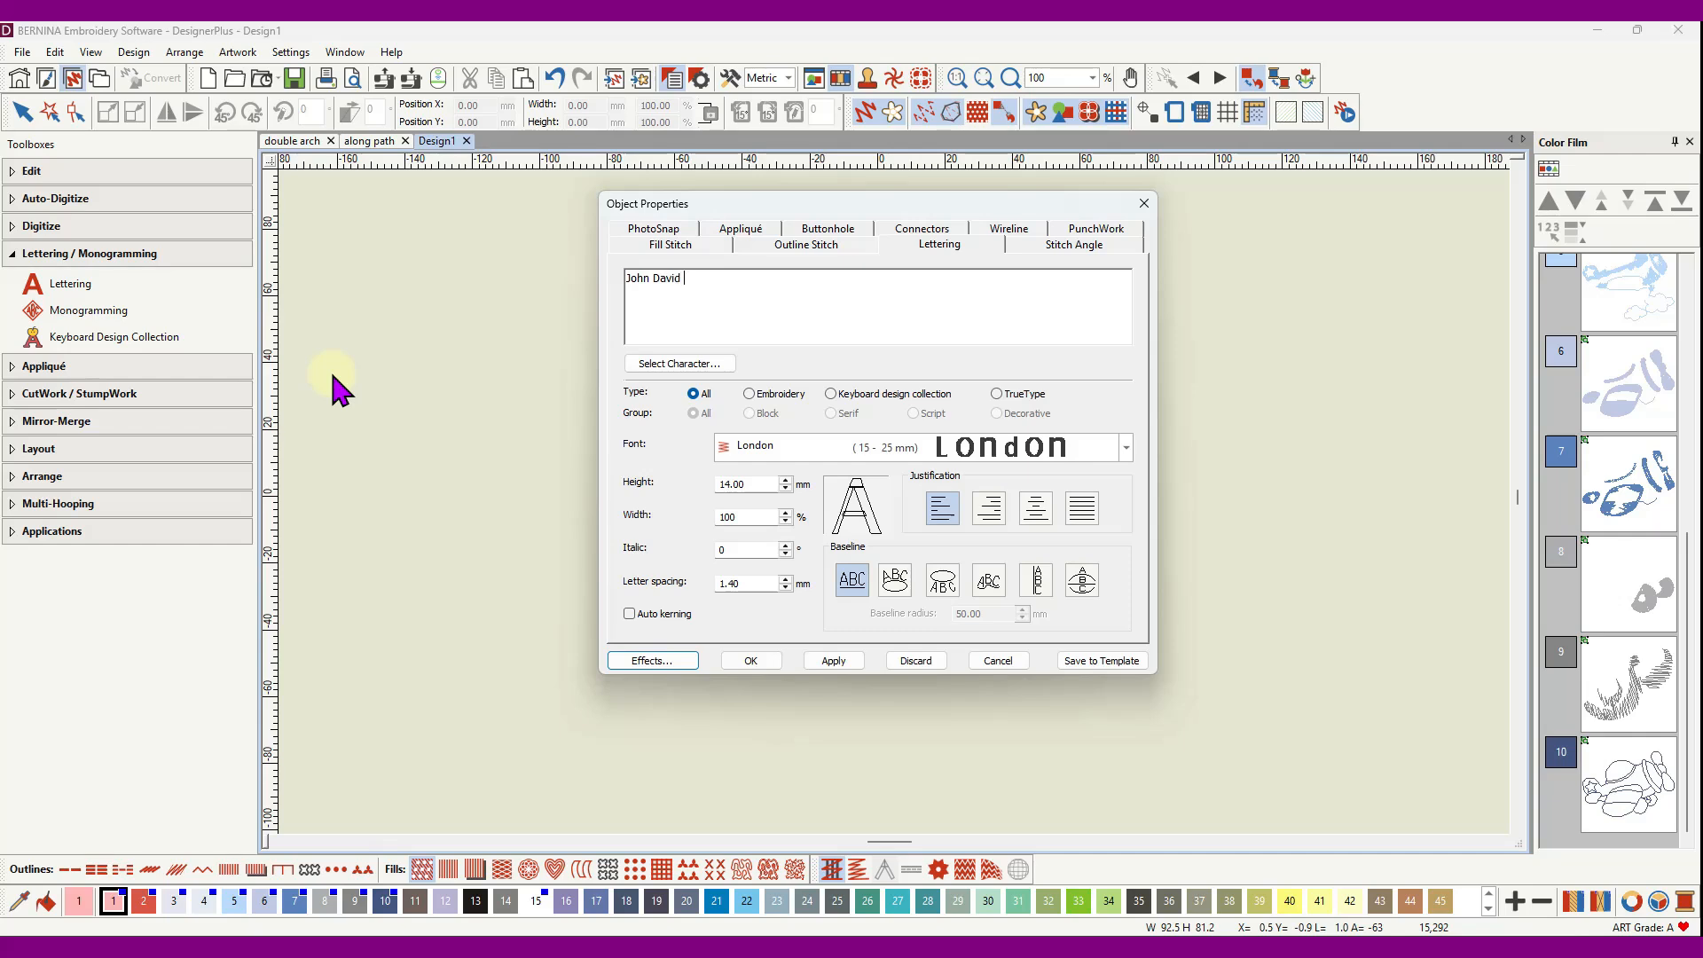
{"action": "type", "text": "id Smith"}
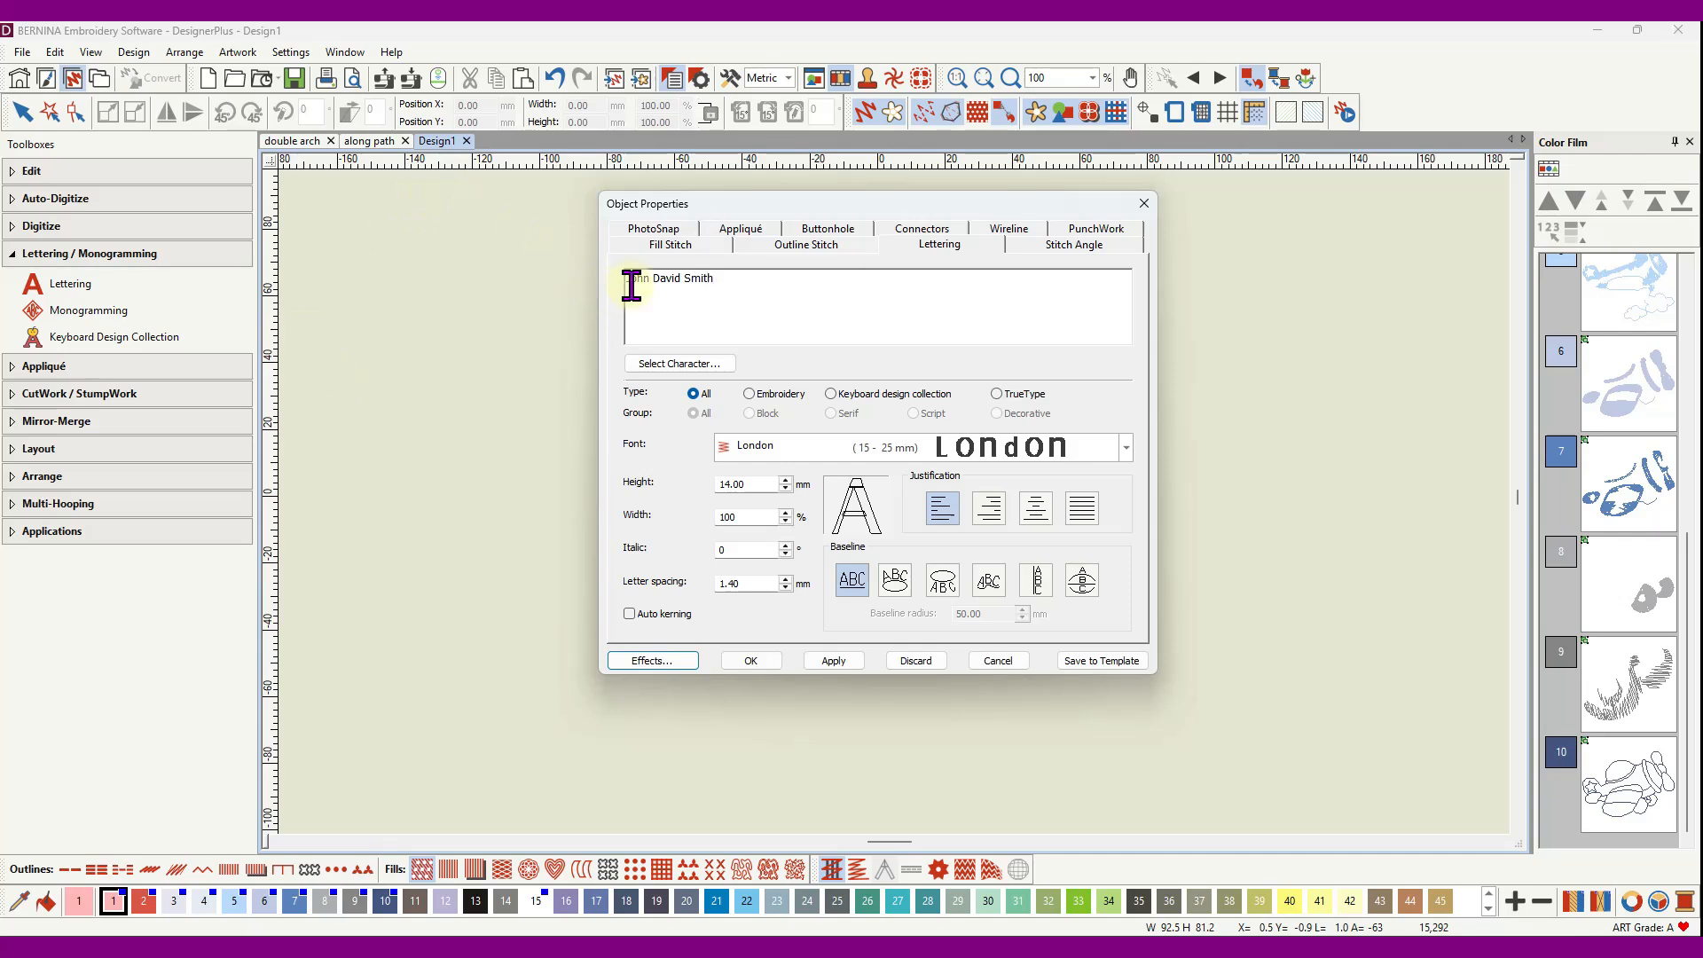
{"action": "key", "text": "Return"}
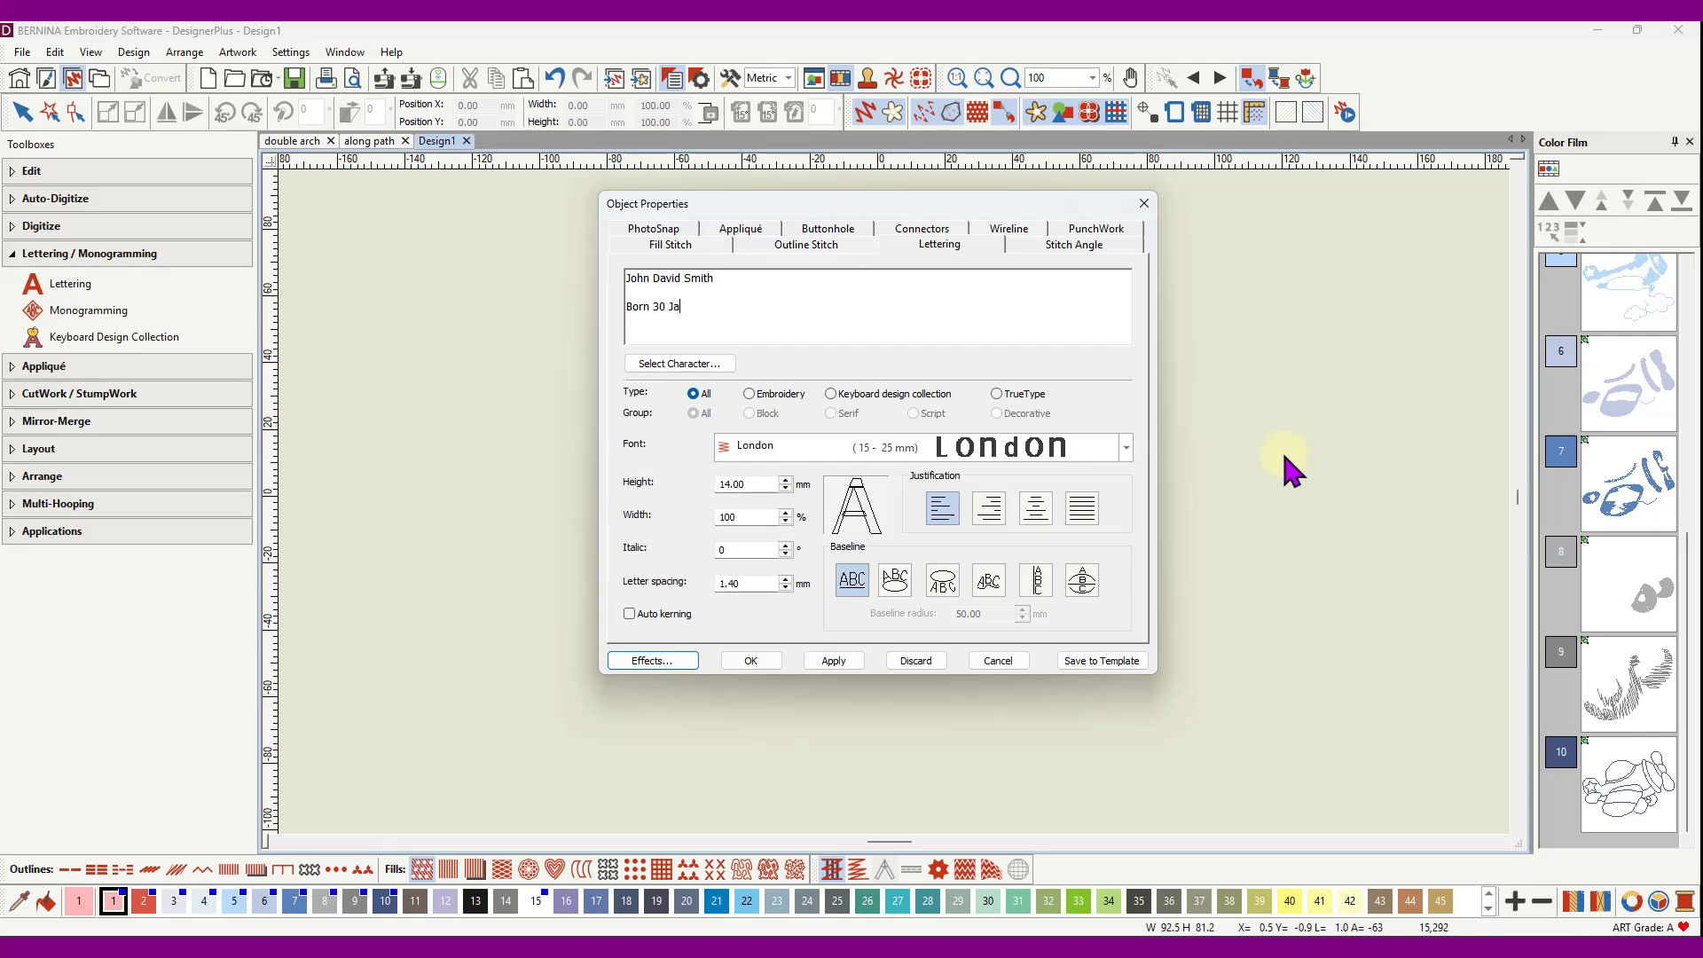
{"action": "type", "text": "nuary 2025"}
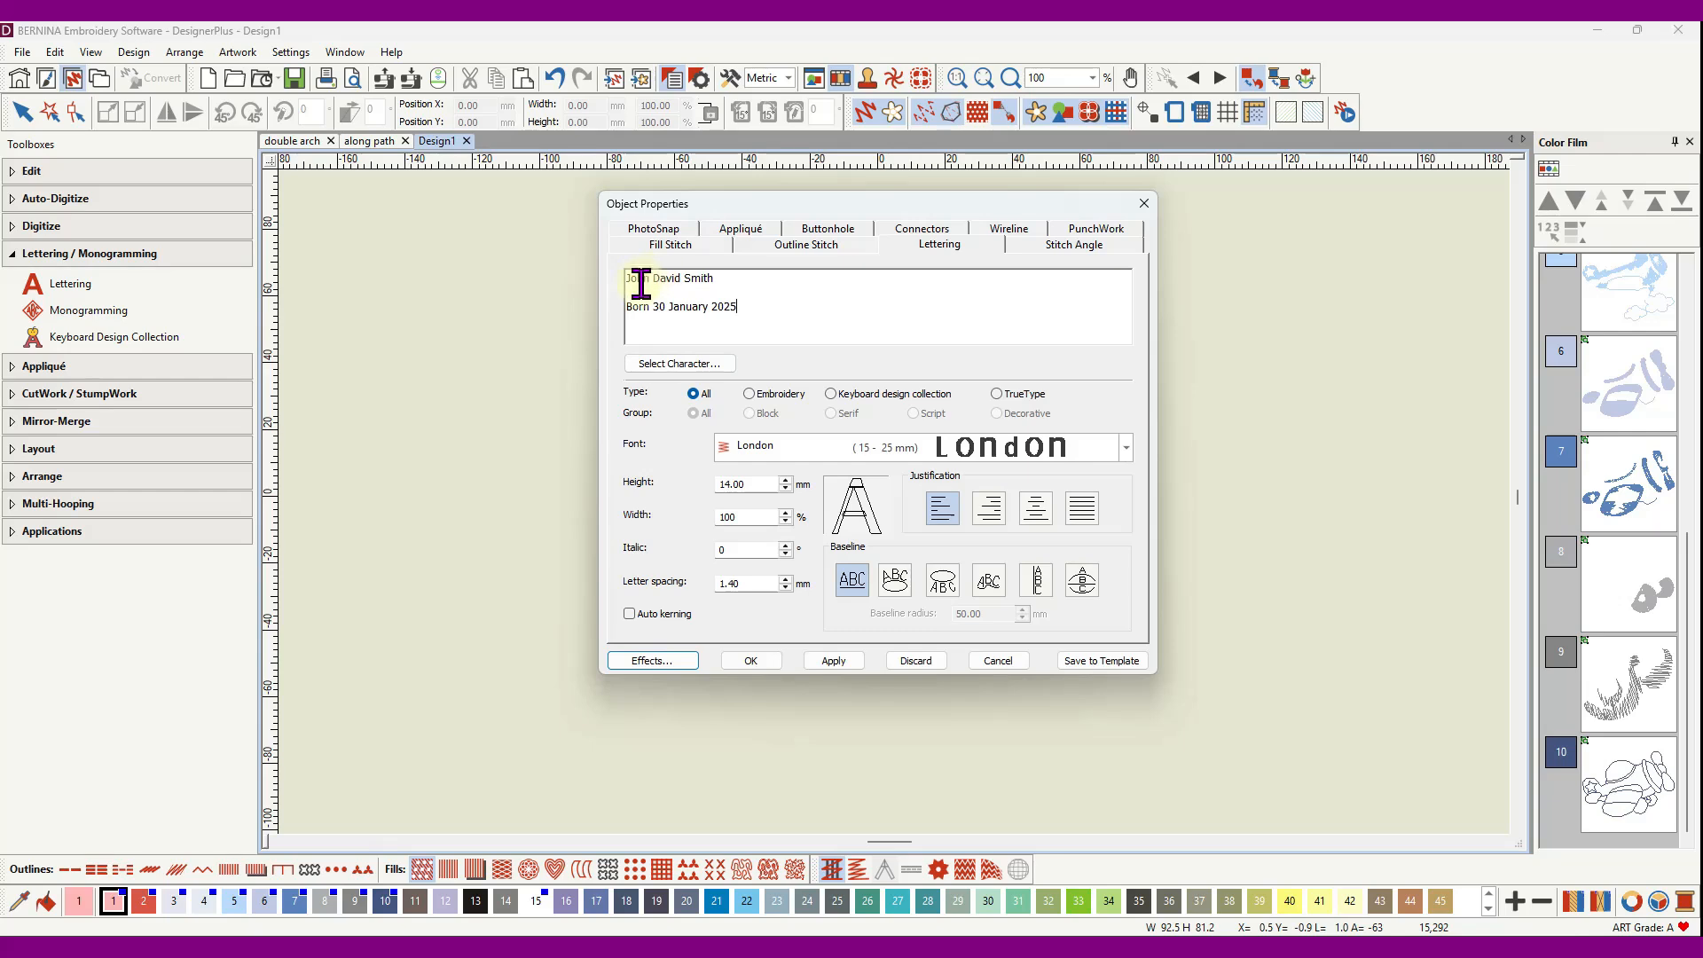
- Give the lettering centre justification and the double arch baseline, and apply the settings
{"action": "left_click", "coordinate": [700, 277]}
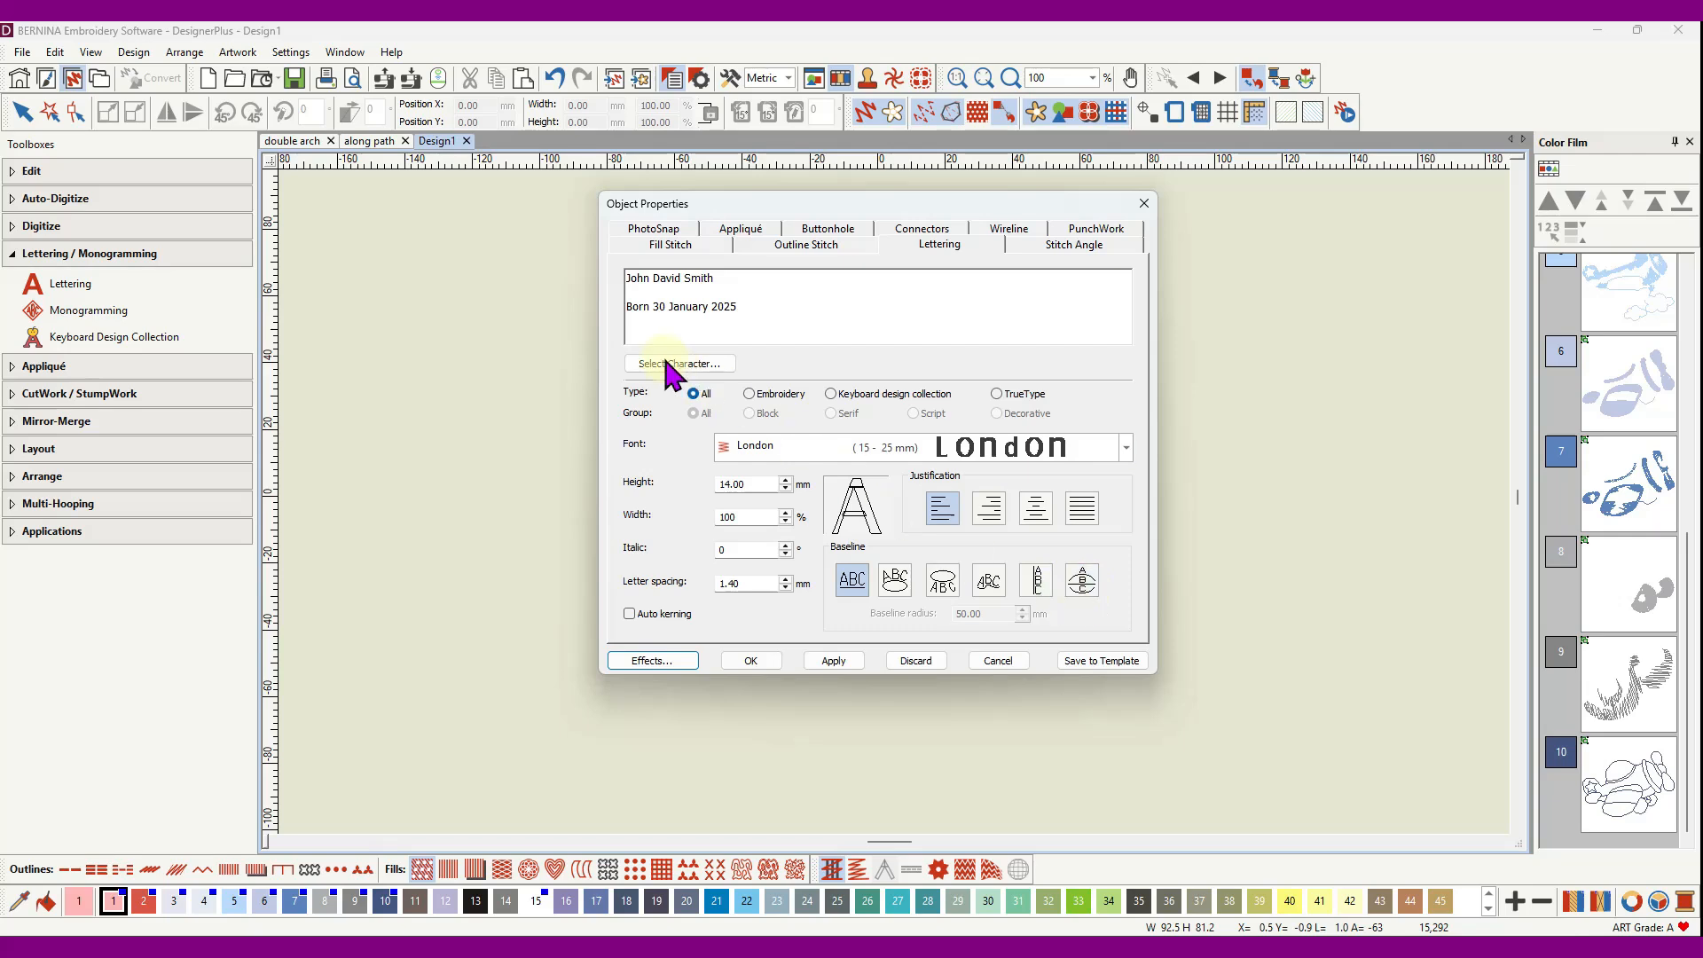
{"action": "left_click", "coordinate": [1084, 590]}
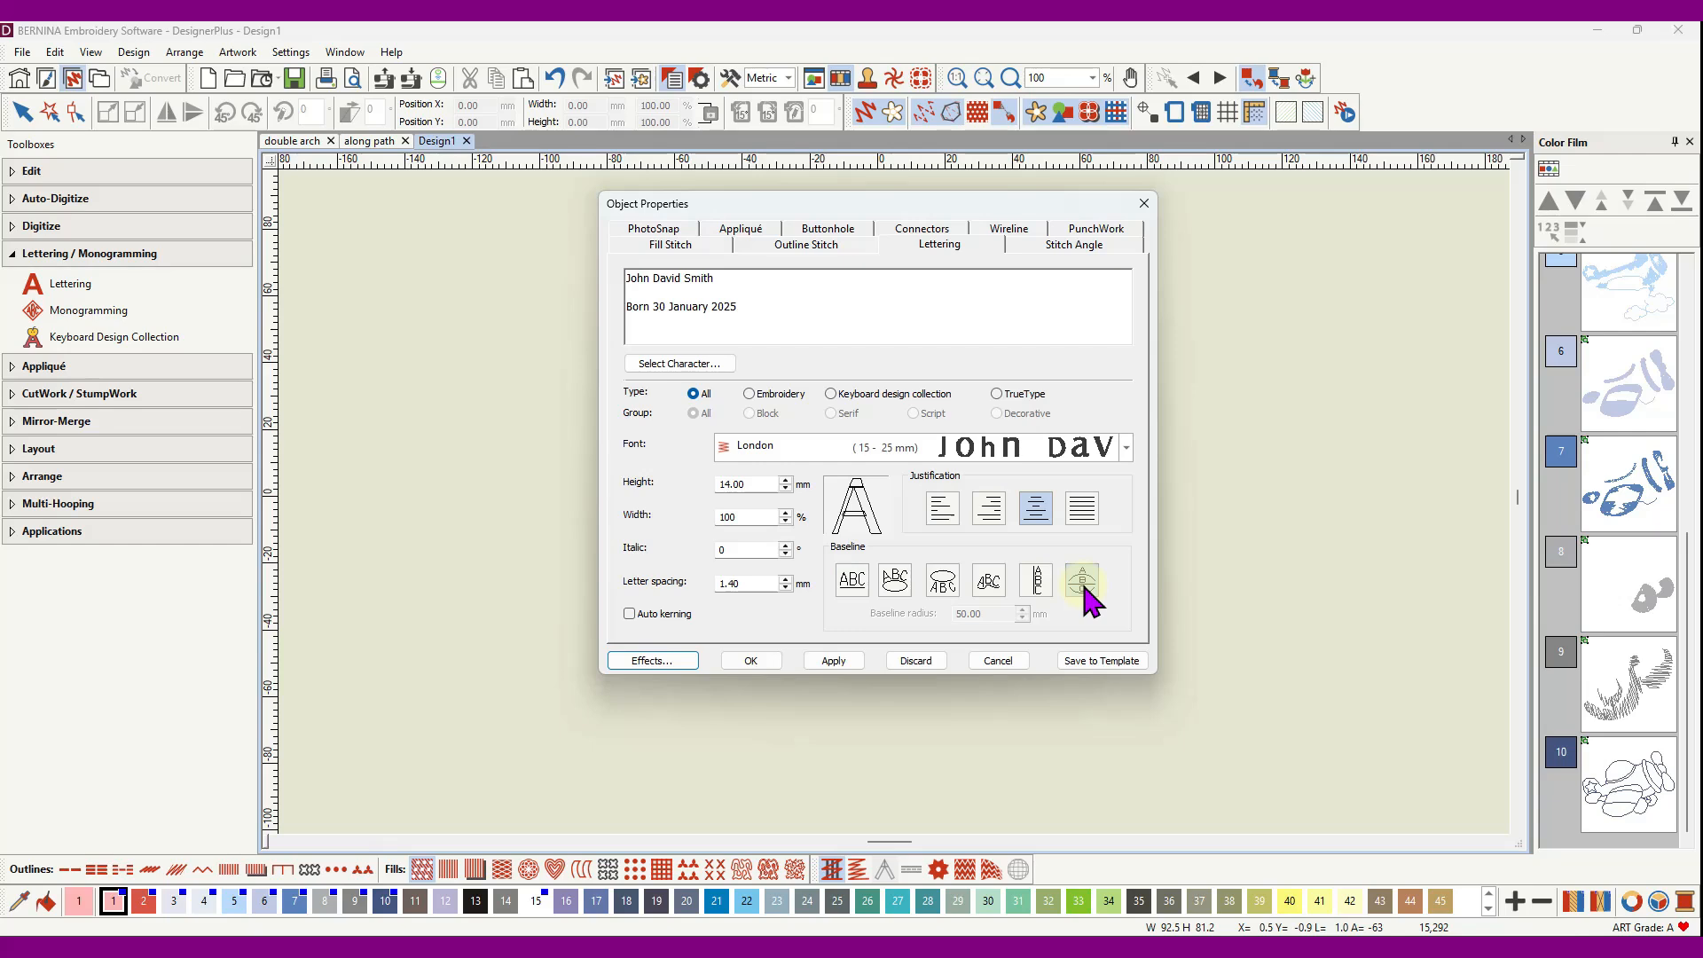
{"action": "left_click", "coordinate": [839, 661]}
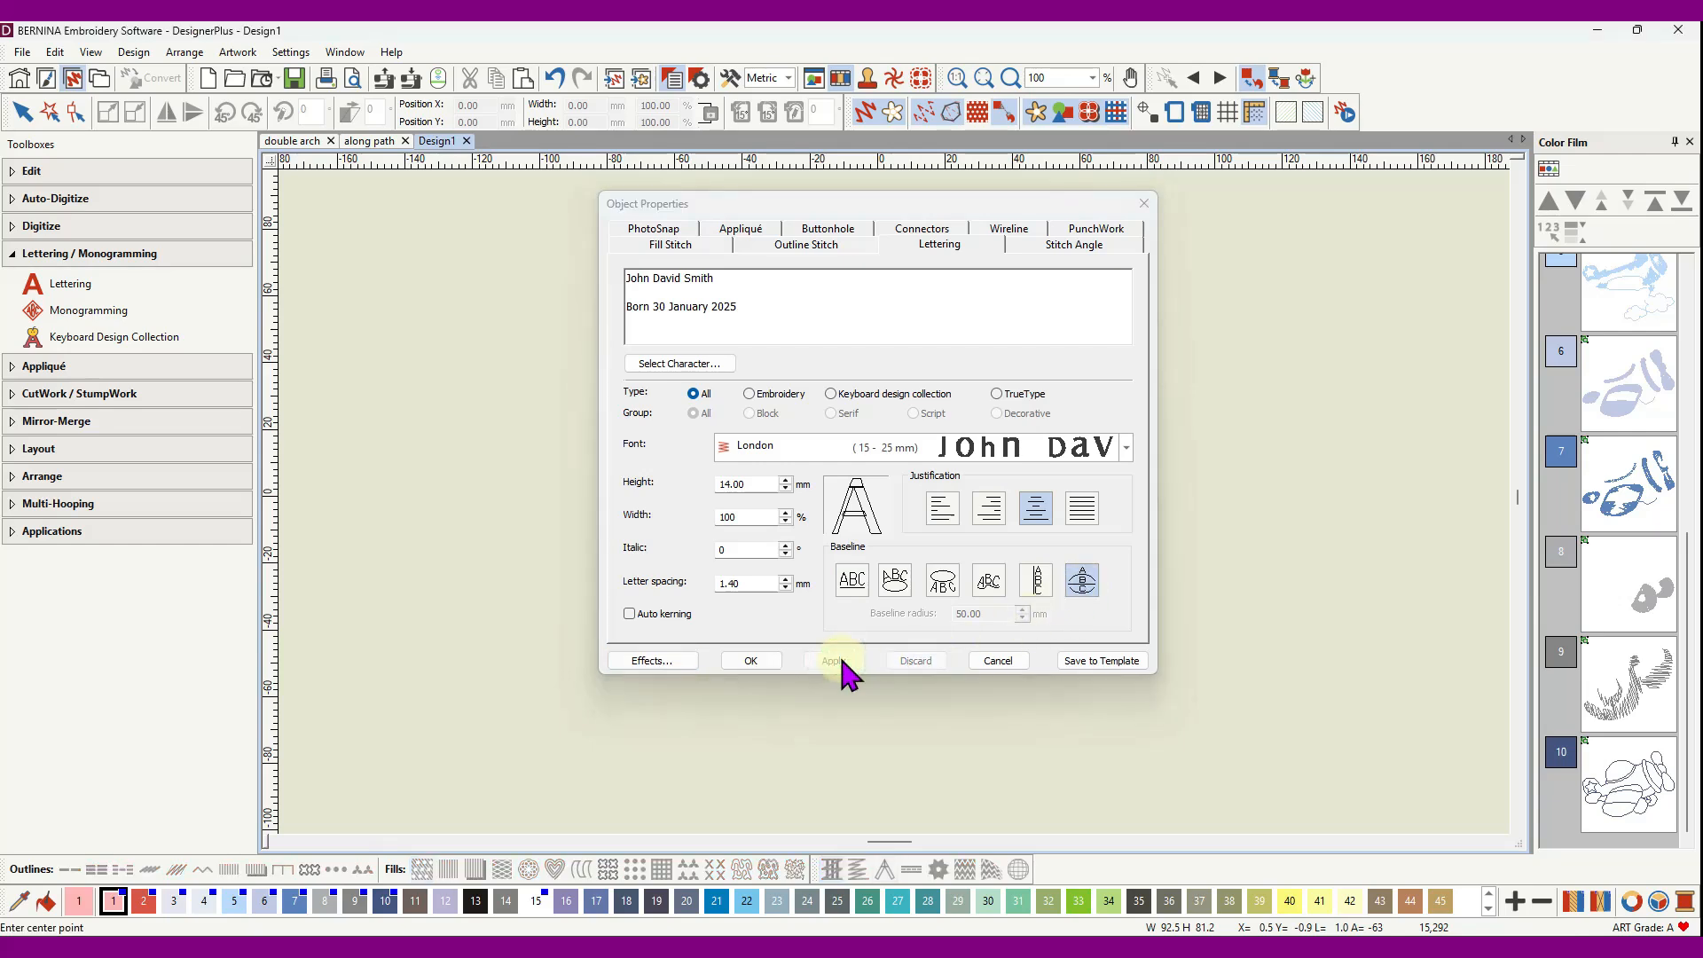
- Place the lettering on a wide oval centred on the airplane, making the text about 176 mm wide and 132 mm high
{"action": "left_click_drag", "start_coordinate": [864, 213], "coordinate": [1454, 199]}
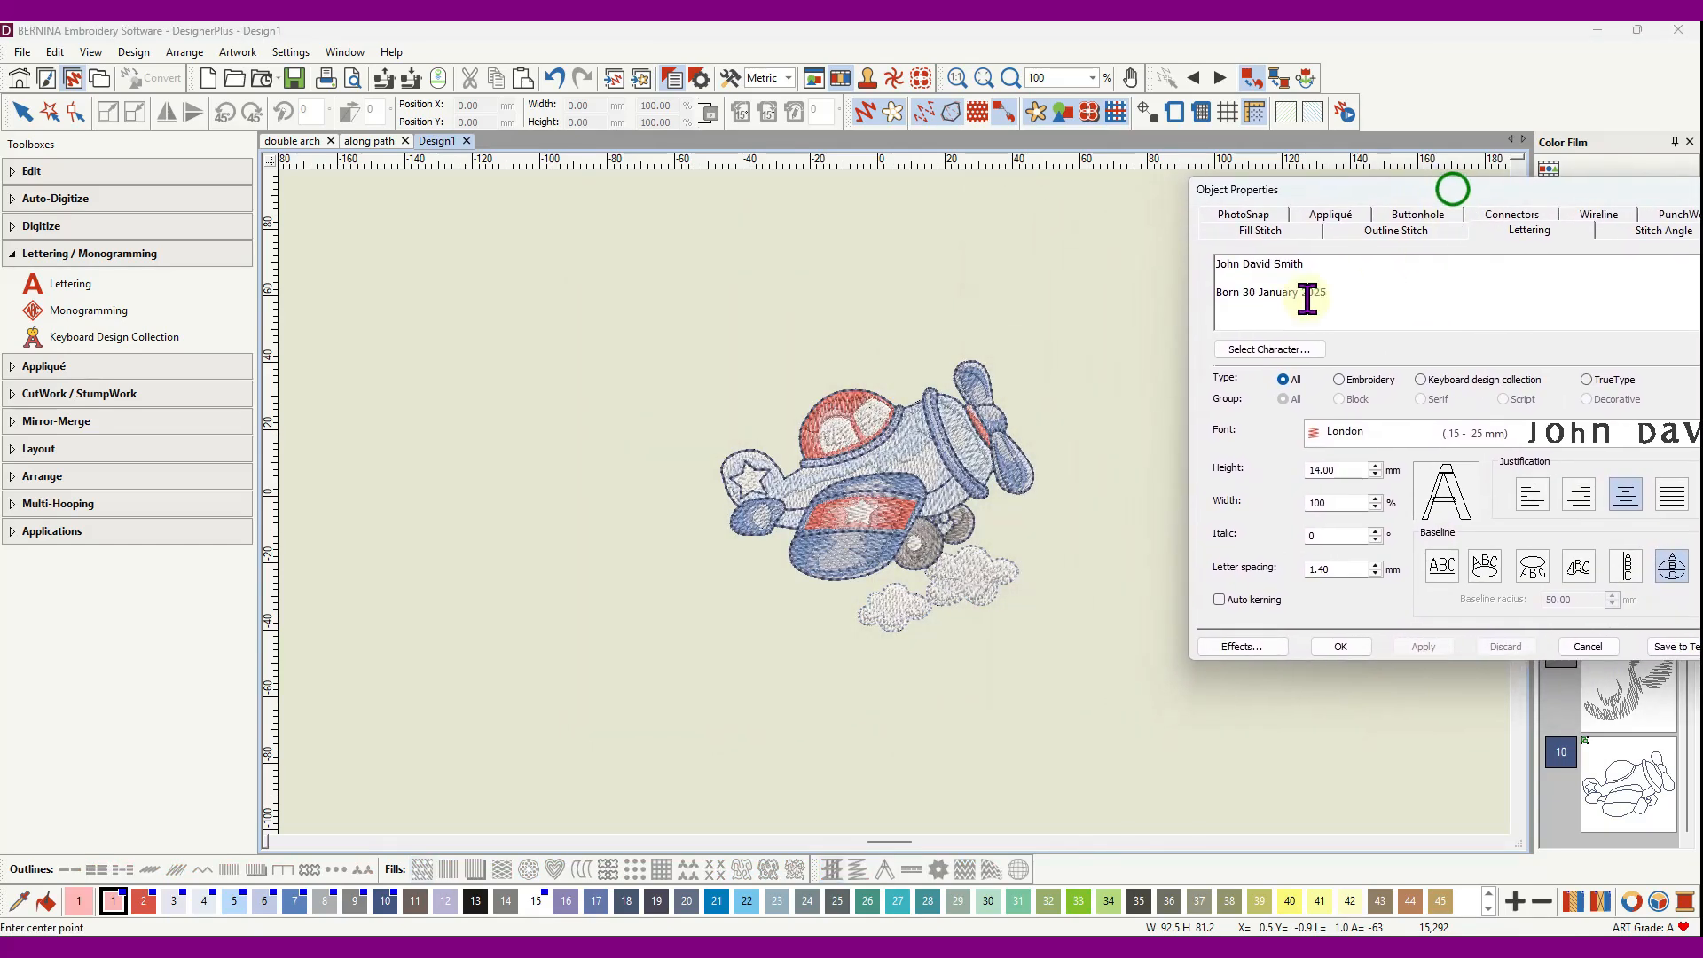
{"action": "left_click", "coordinate": [883, 488]}
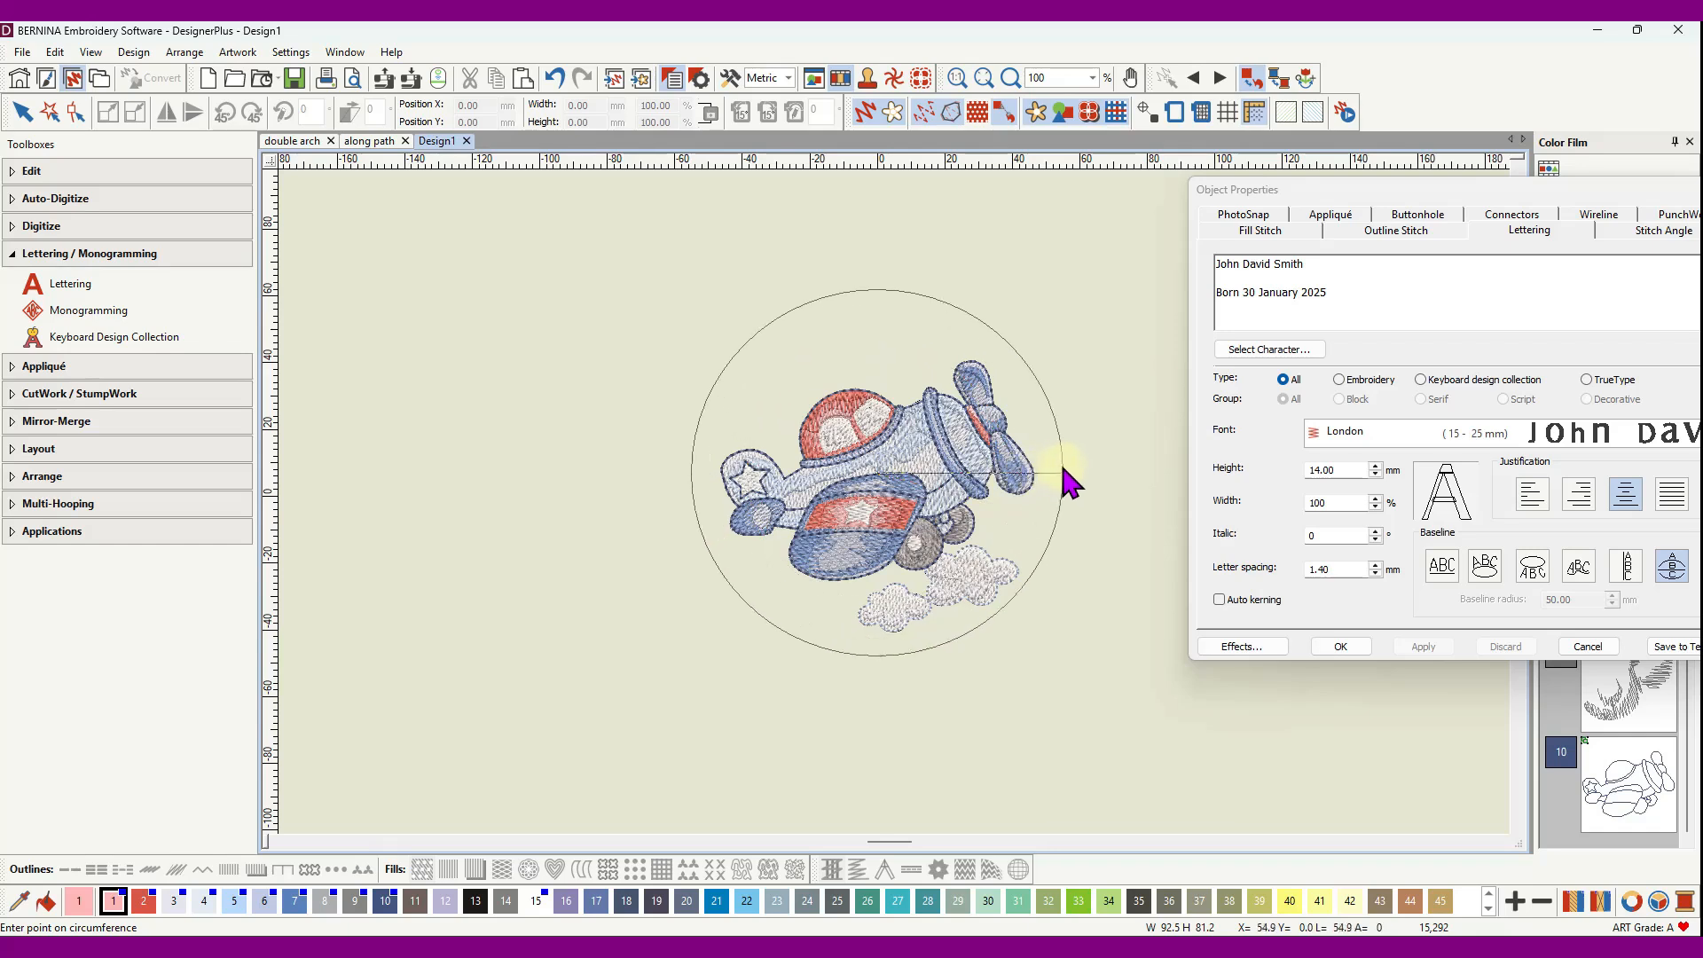
{"action": "left_click", "coordinate": [1128, 466]}
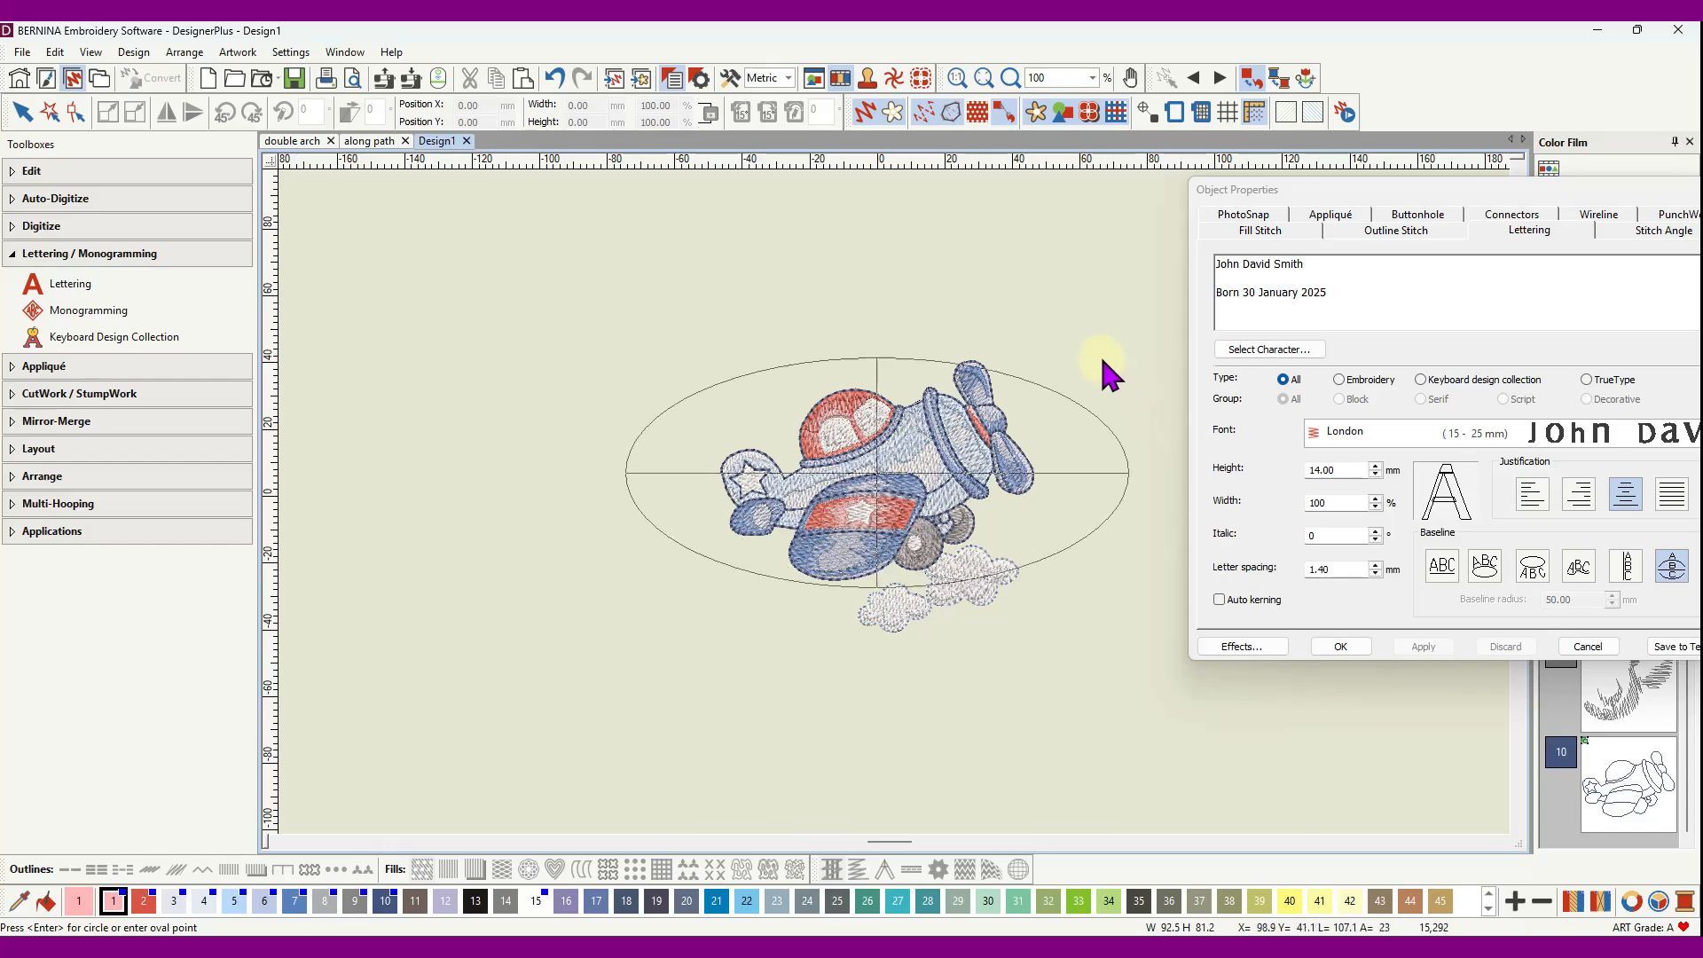
{"action": "left_click", "coordinate": [1090, 305]}
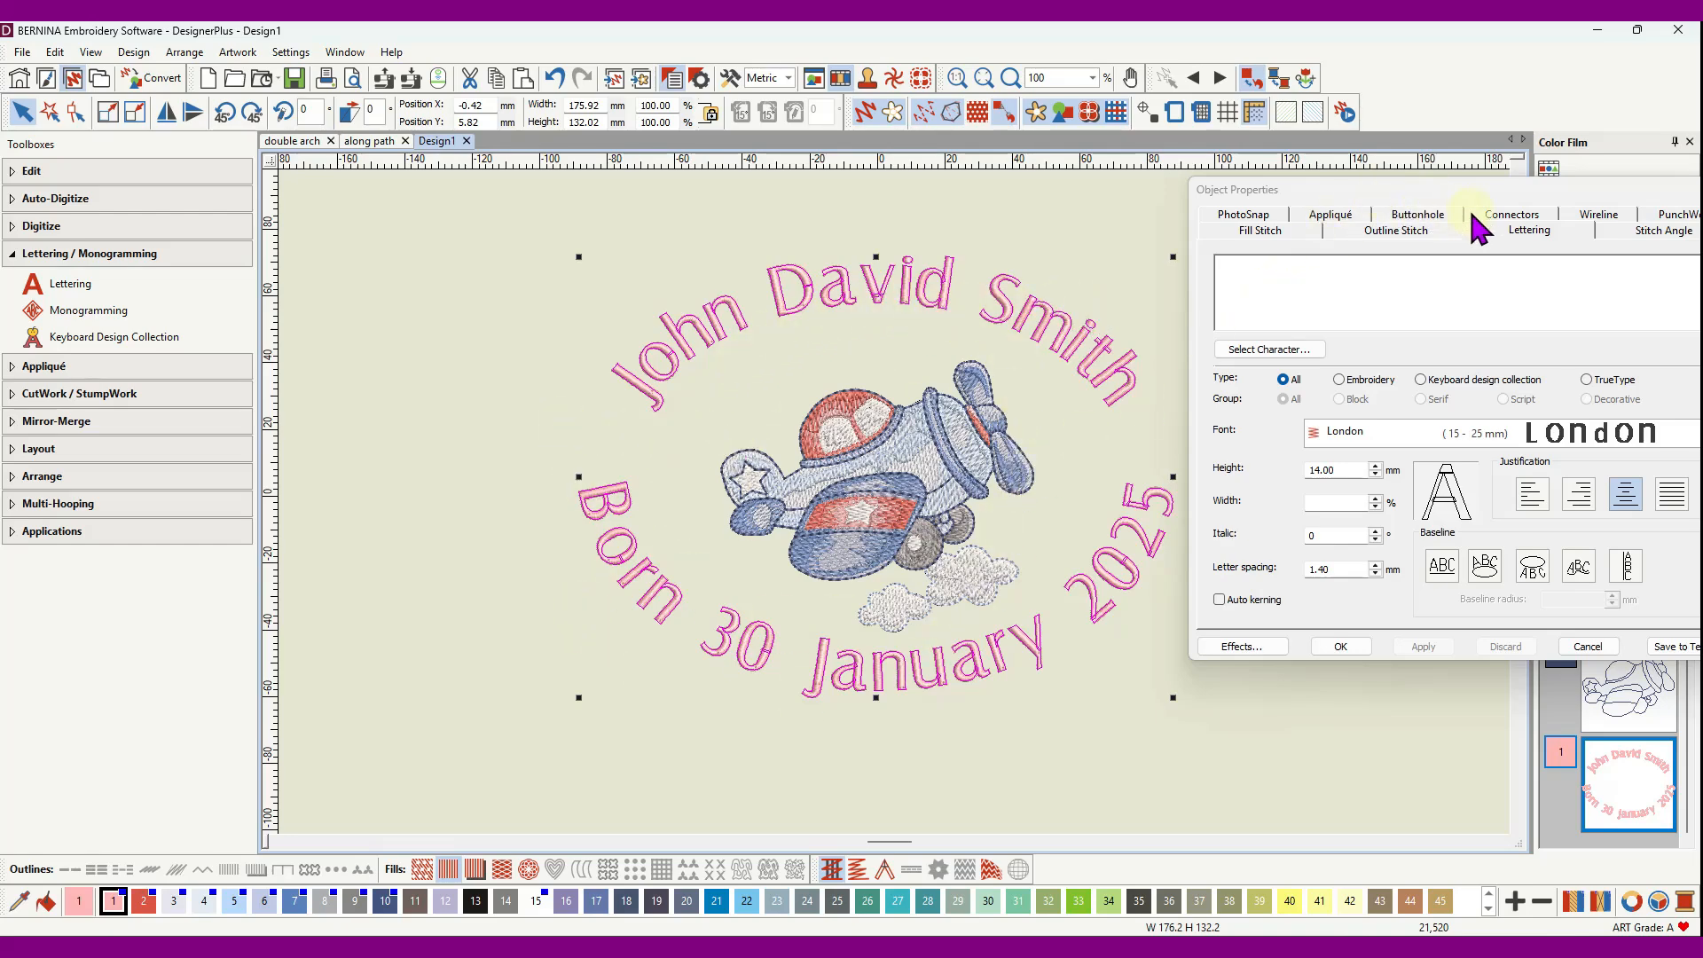
{"action": "left_click", "coordinate": [1357, 648]}
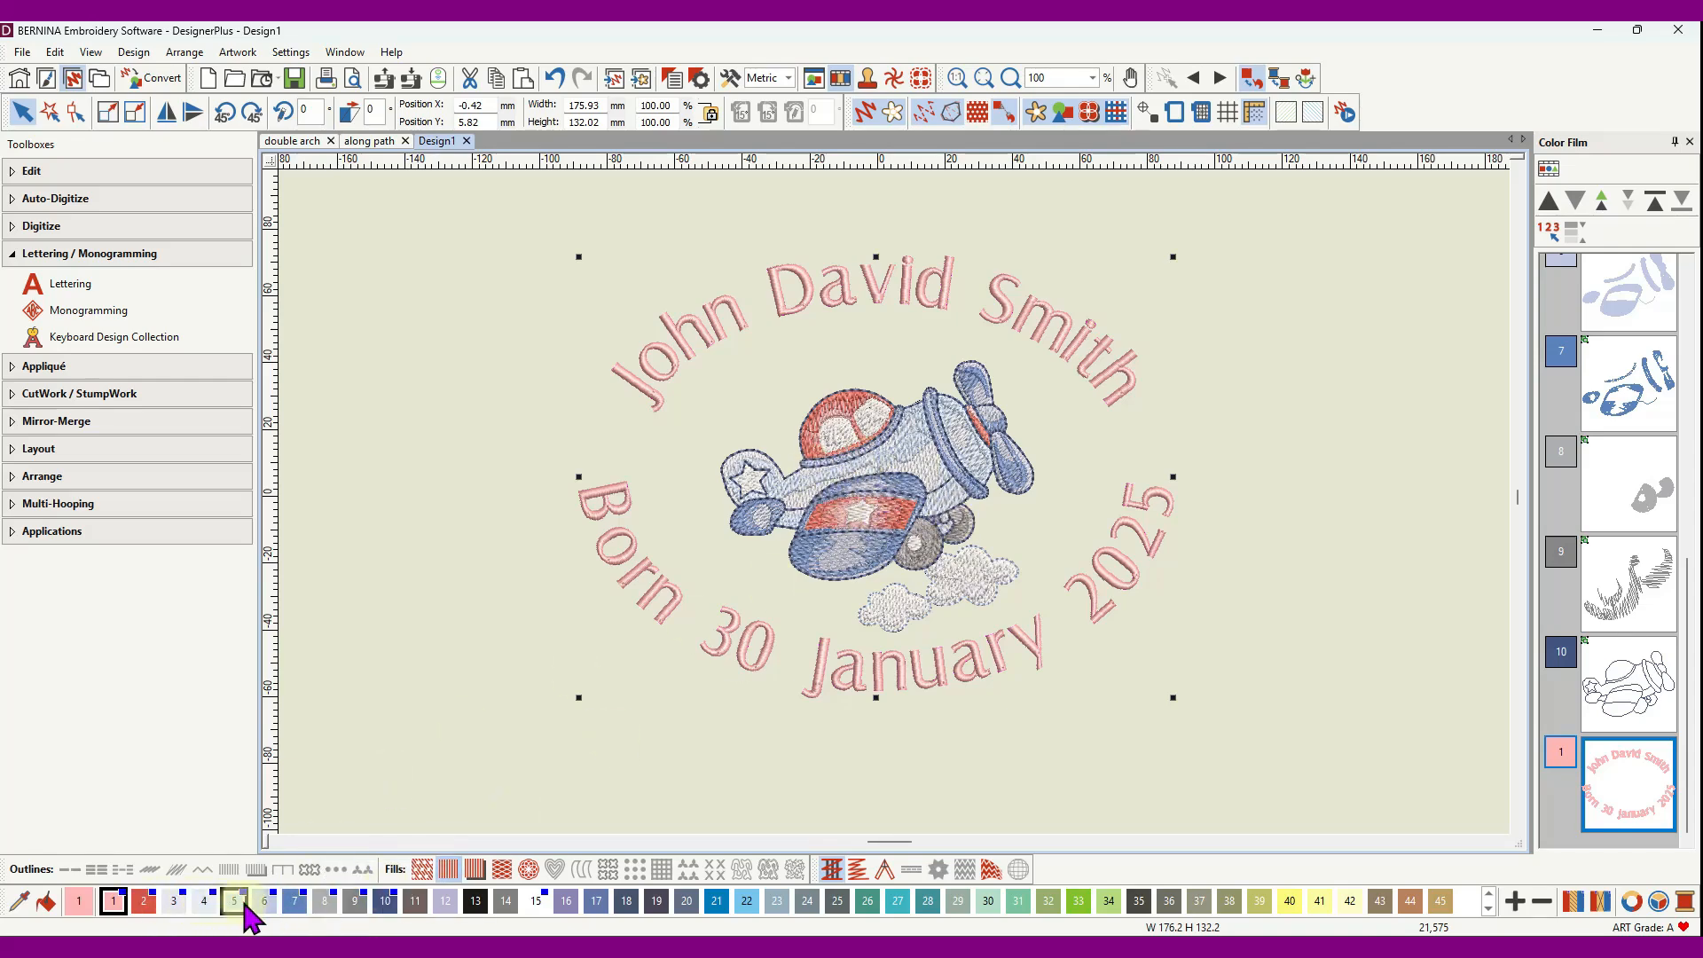
- Try palette color 10 on the lettering and set it to color 7
{"action": "left_click", "coordinate": [385, 905]}
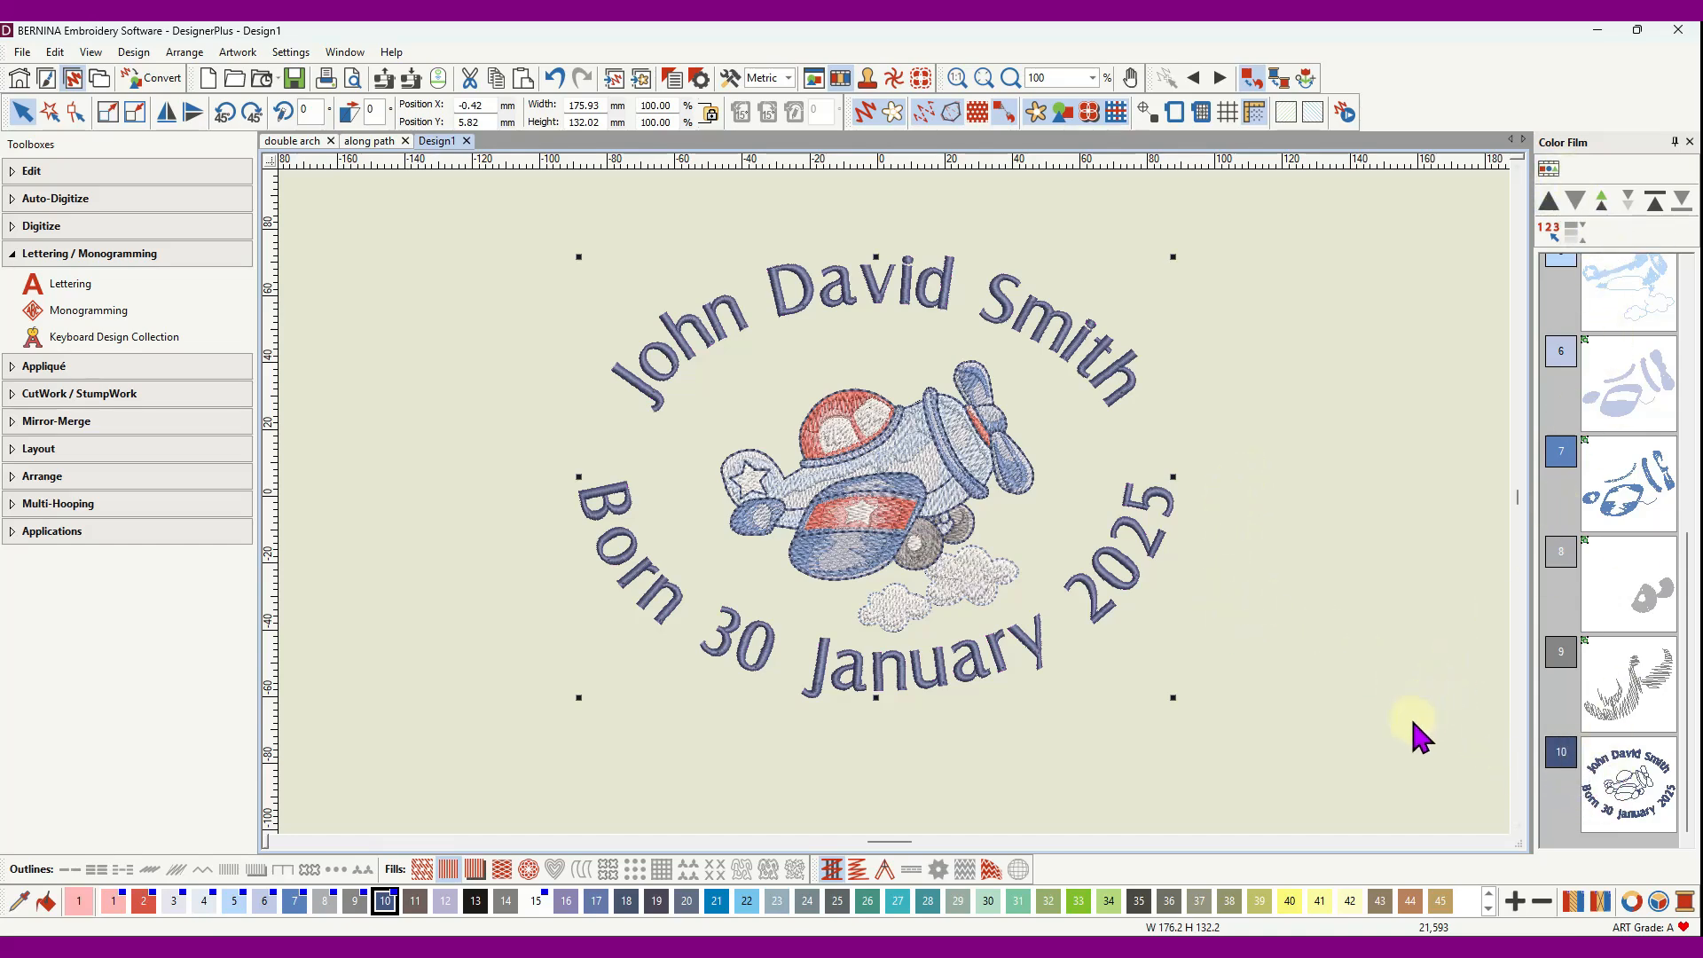
{"action": "left_click", "coordinate": [296, 903]}
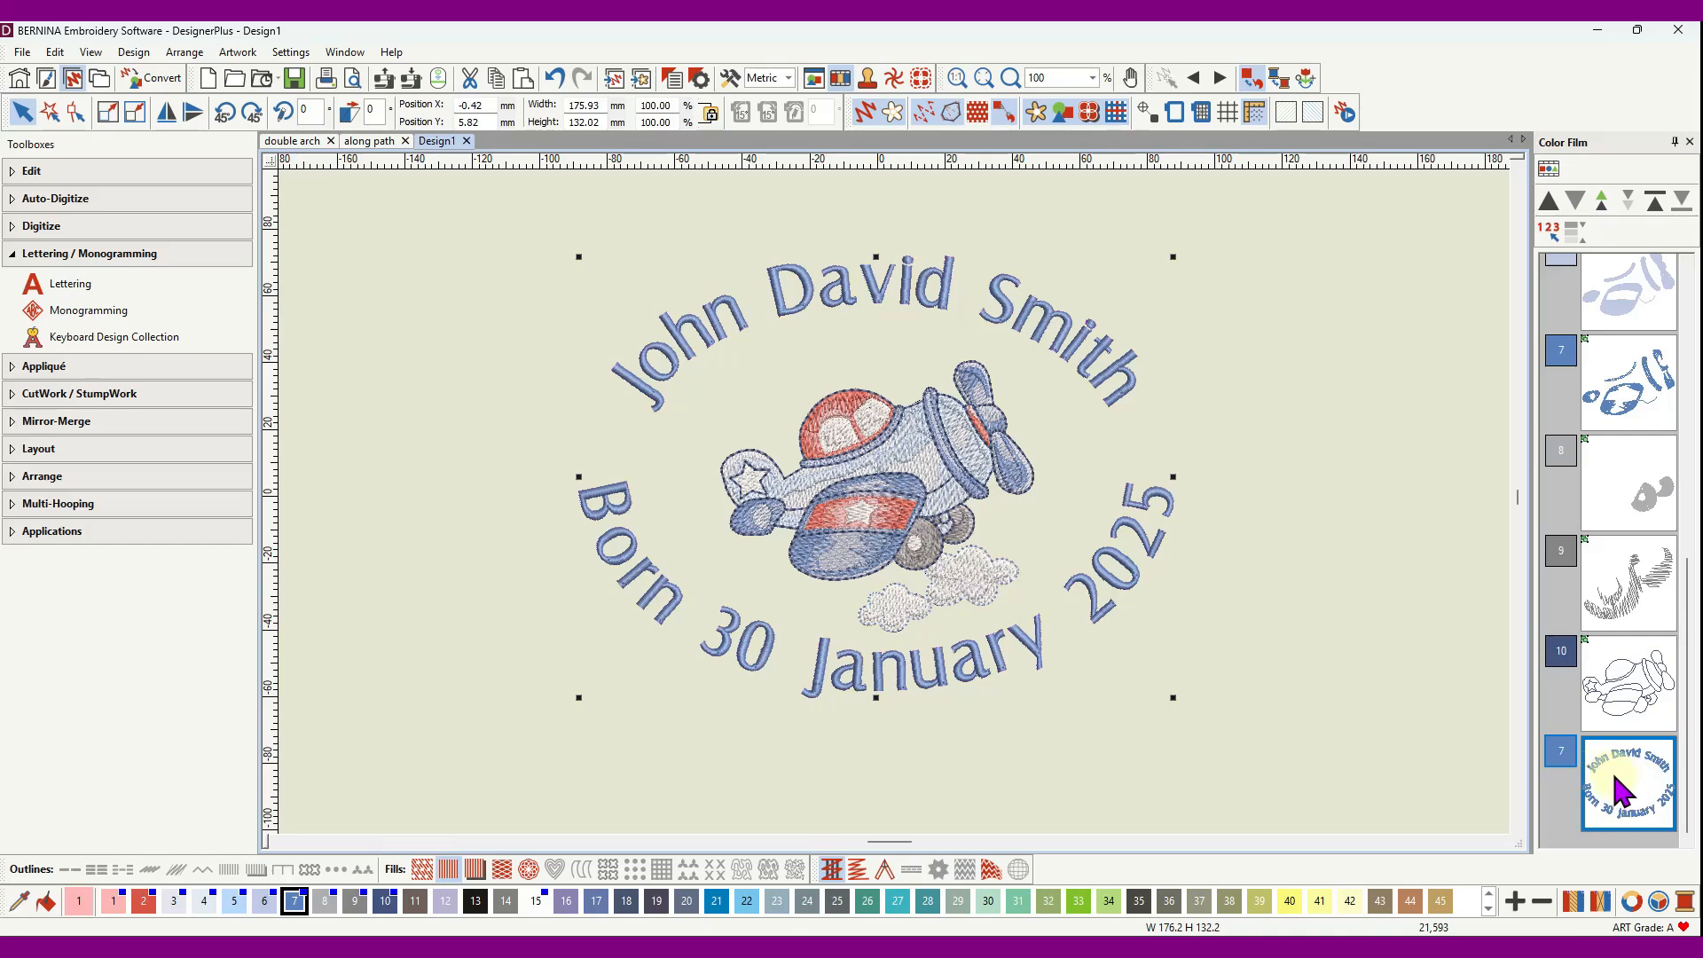
- Open the object properties of the combined lettering to examine its lettering settings, keeping the design in view
{"action": "right_click", "coordinate": [1621, 780]}
{"action": "left_click", "coordinate": [1542, 459]}
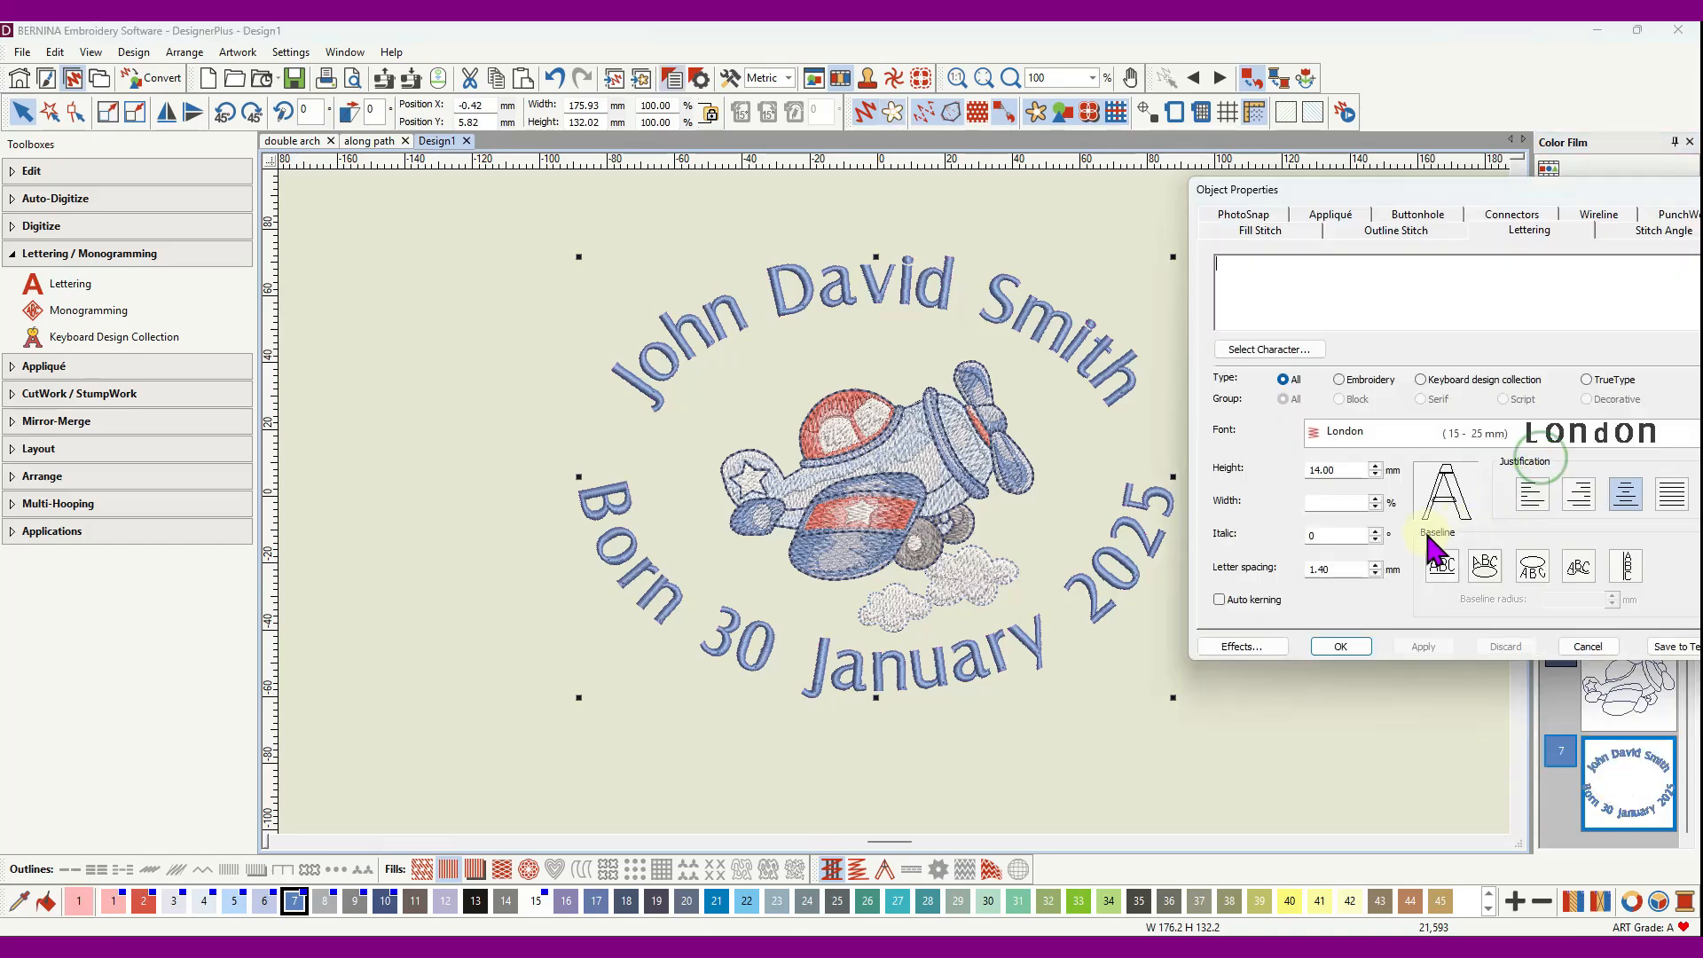
{"action": "left_click_drag", "start_coordinate": [1470, 189], "coordinate": [1213, 178]}
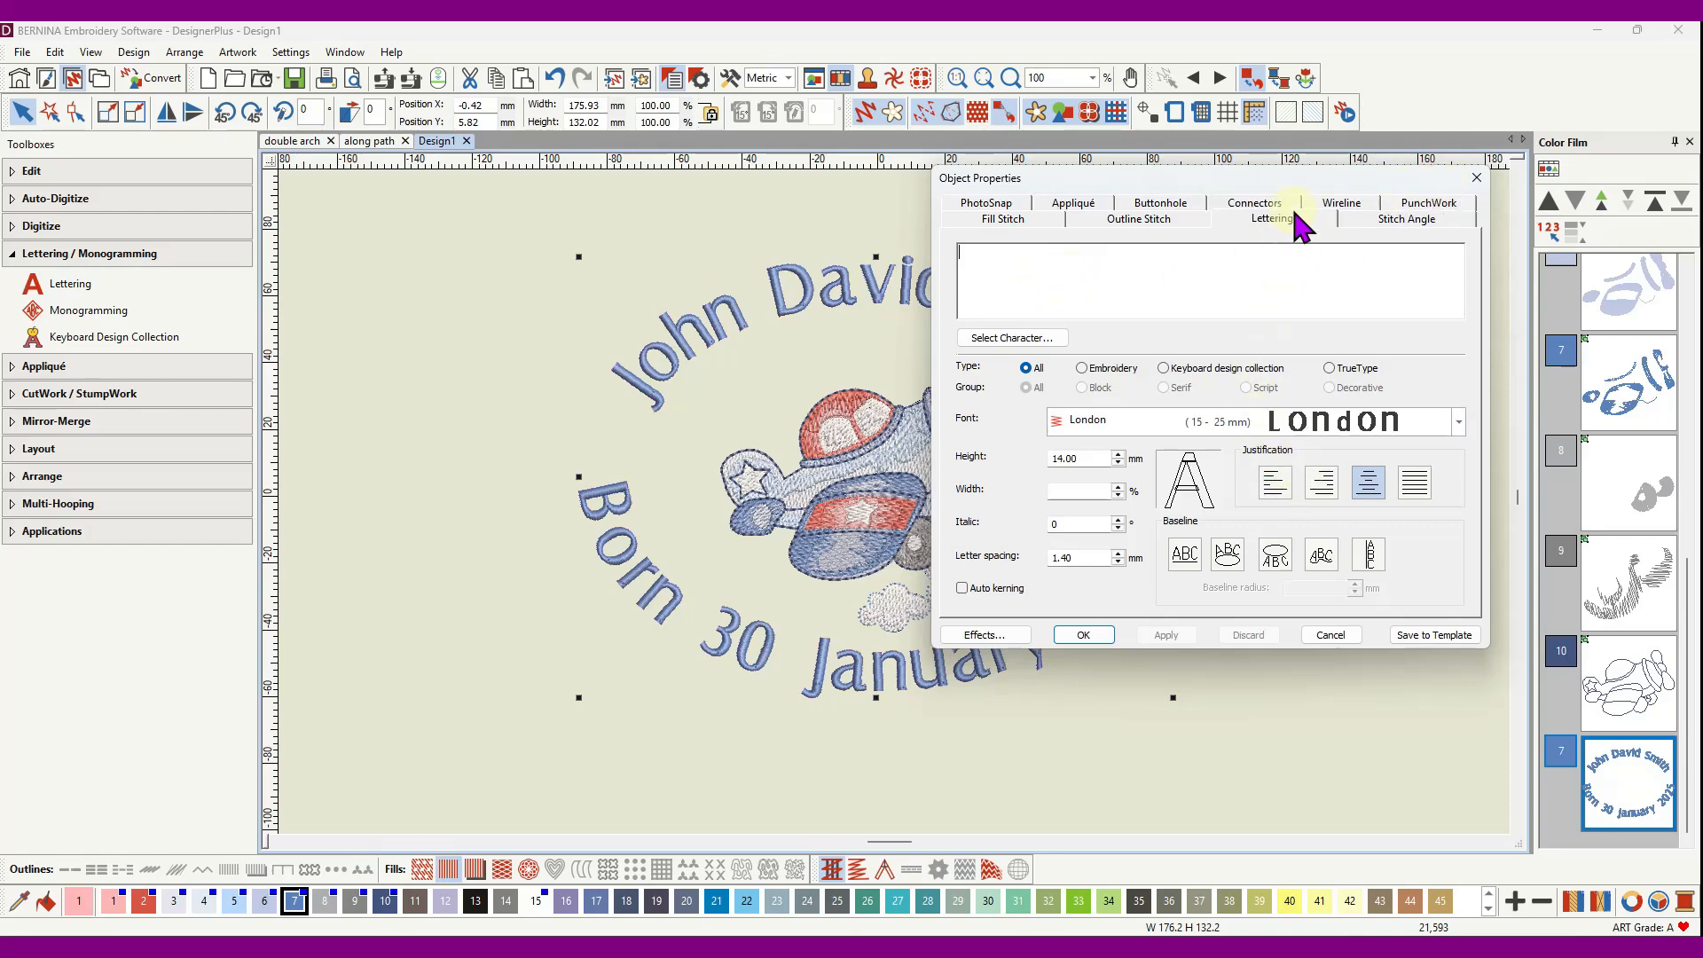
{"action": "left_click_drag", "start_coordinate": [1311, 190], "coordinate": [299, 263]}
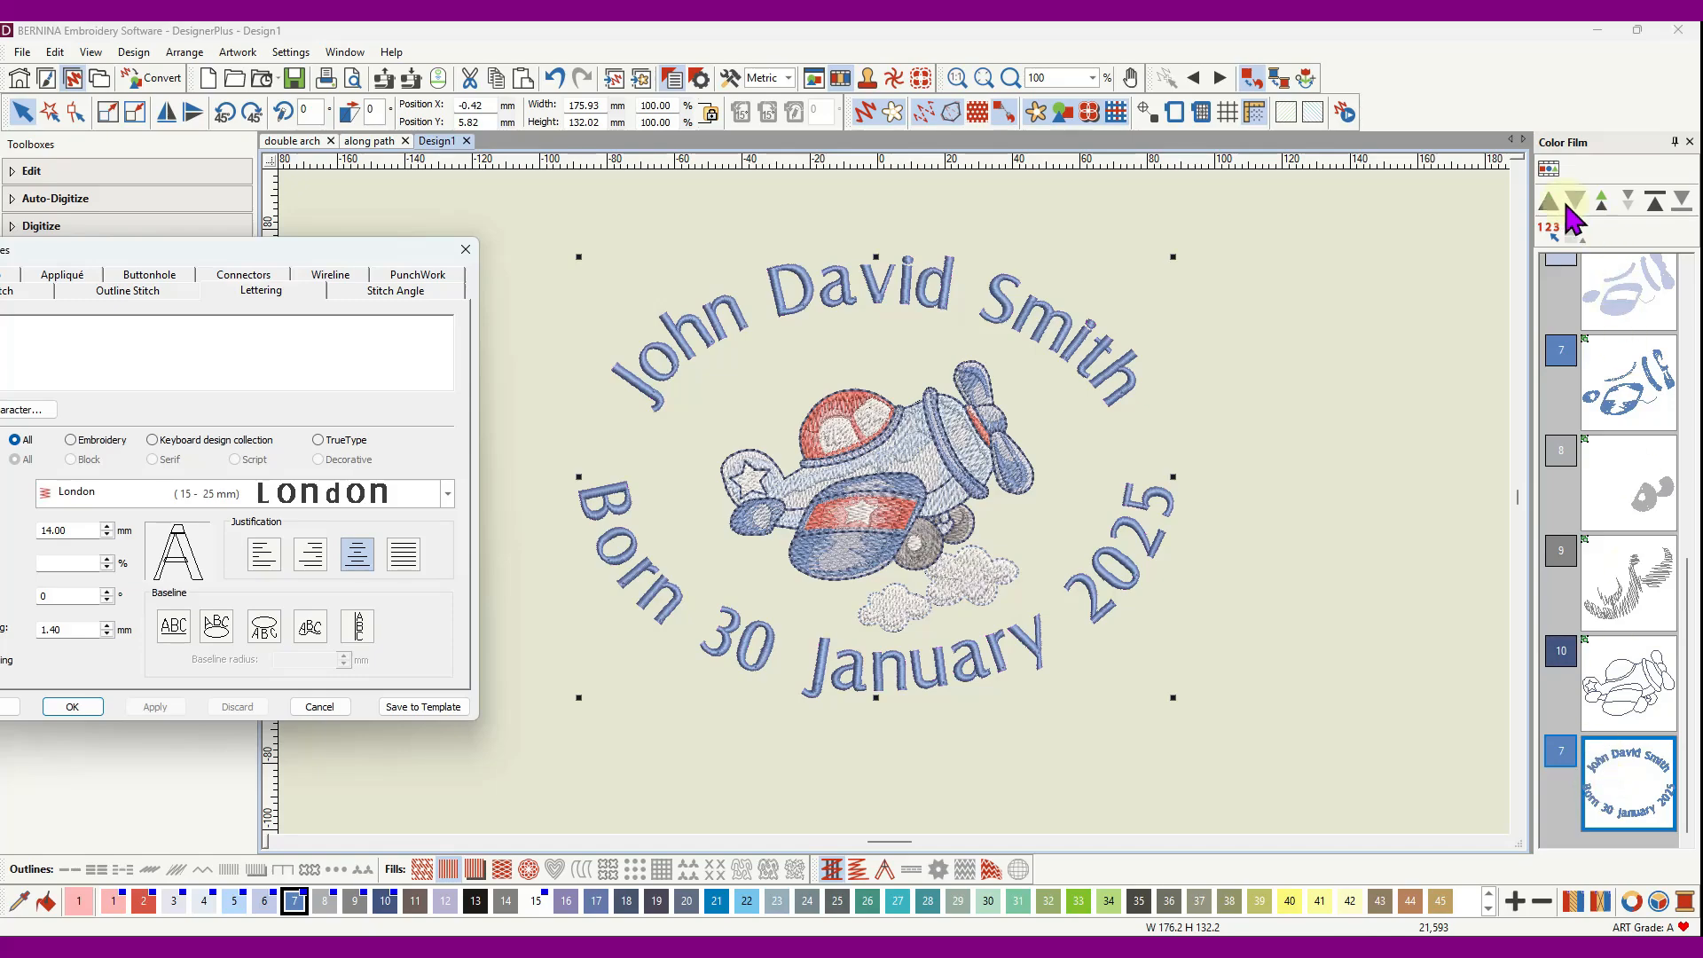
- Show individual objects in the Color Film, locate the two lettering lines at its end, and close the object properties
{"action": "left_click", "coordinate": [1545, 173]}
{"action": "scroll", "coordinate": [1601, 354], "scroll_direction": "down", "scroll_amount": 5}
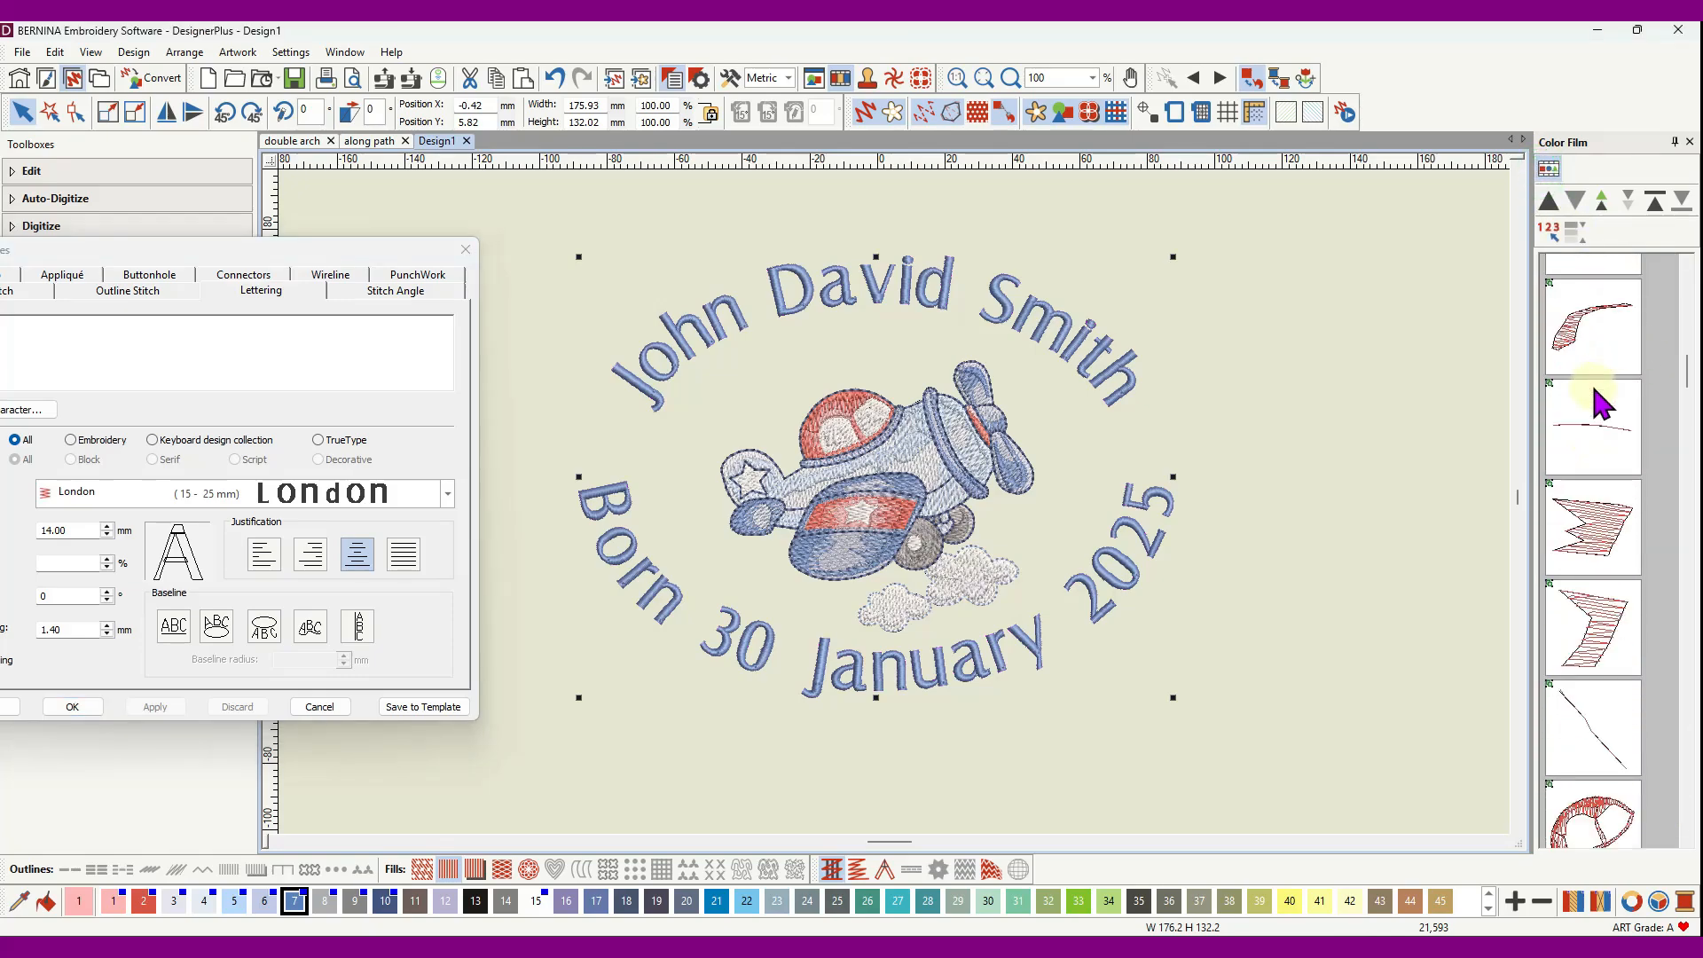
{"action": "scroll", "coordinate": [894, 504], "scroll_direction": "down", "scroll_amount": 6}
{"action": "scroll", "coordinate": [895, 488], "scroll_direction": "up", "scroll_amount": 4}
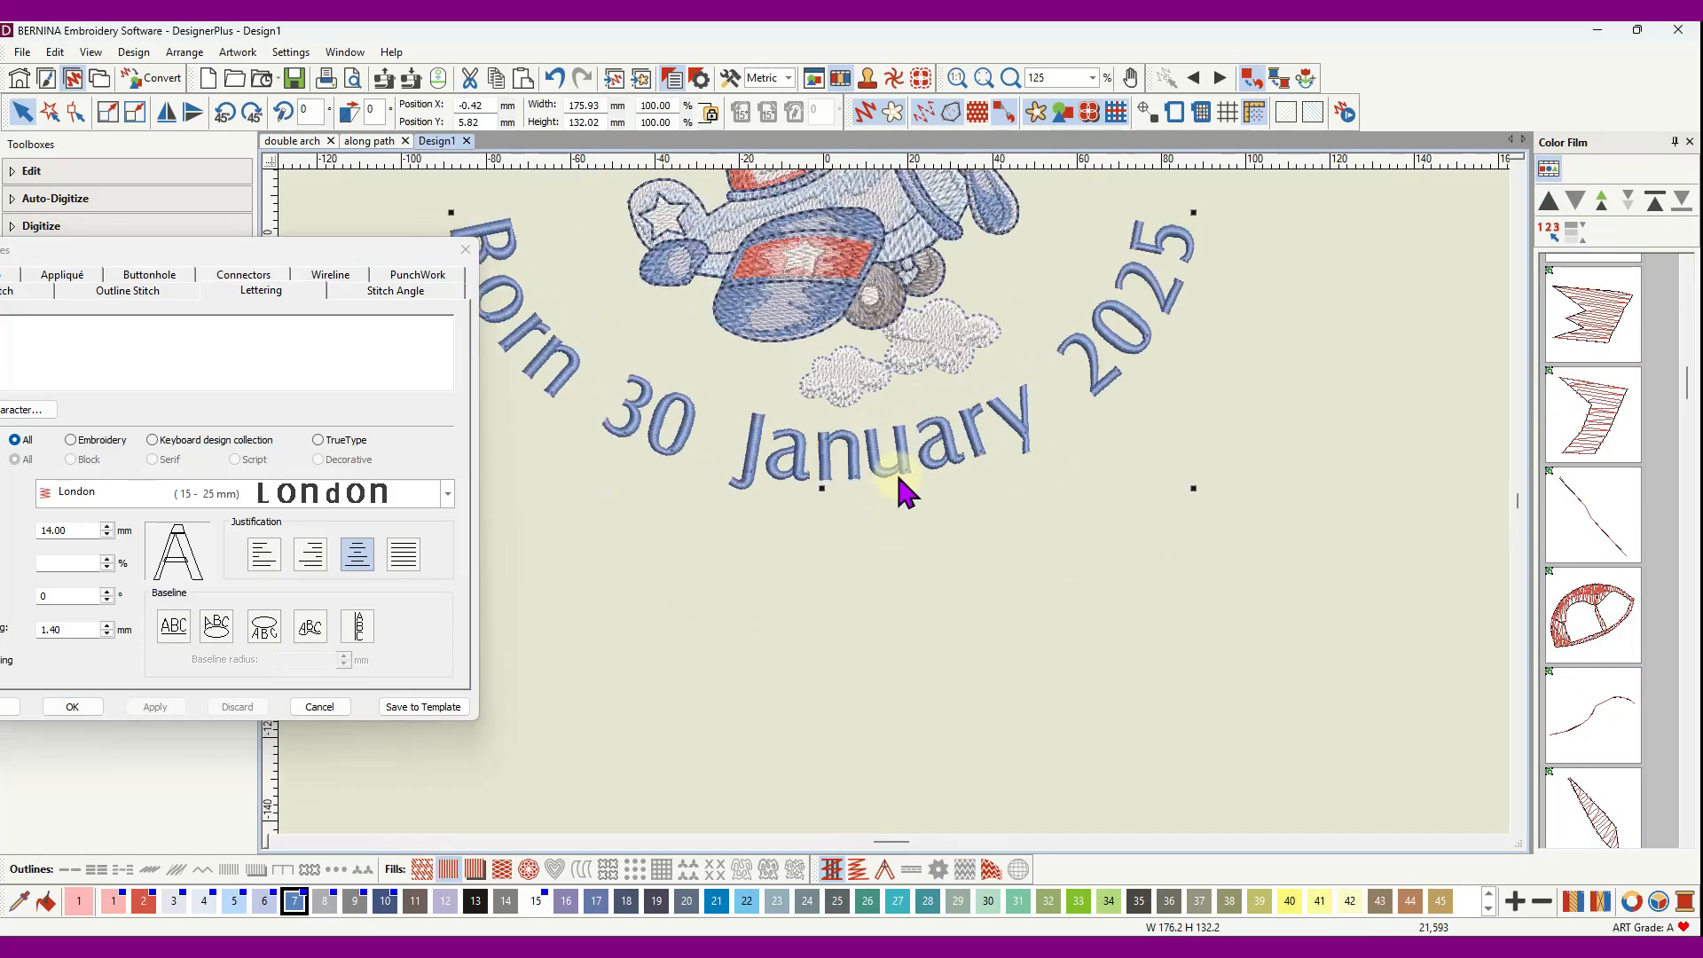
{"action": "scroll", "coordinate": [892, 496], "scroll_direction": "down", "scroll_amount": 2}
{"action": "scroll", "coordinate": [877, 475], "scroll_direction": "up", "scroll_amount": 3}
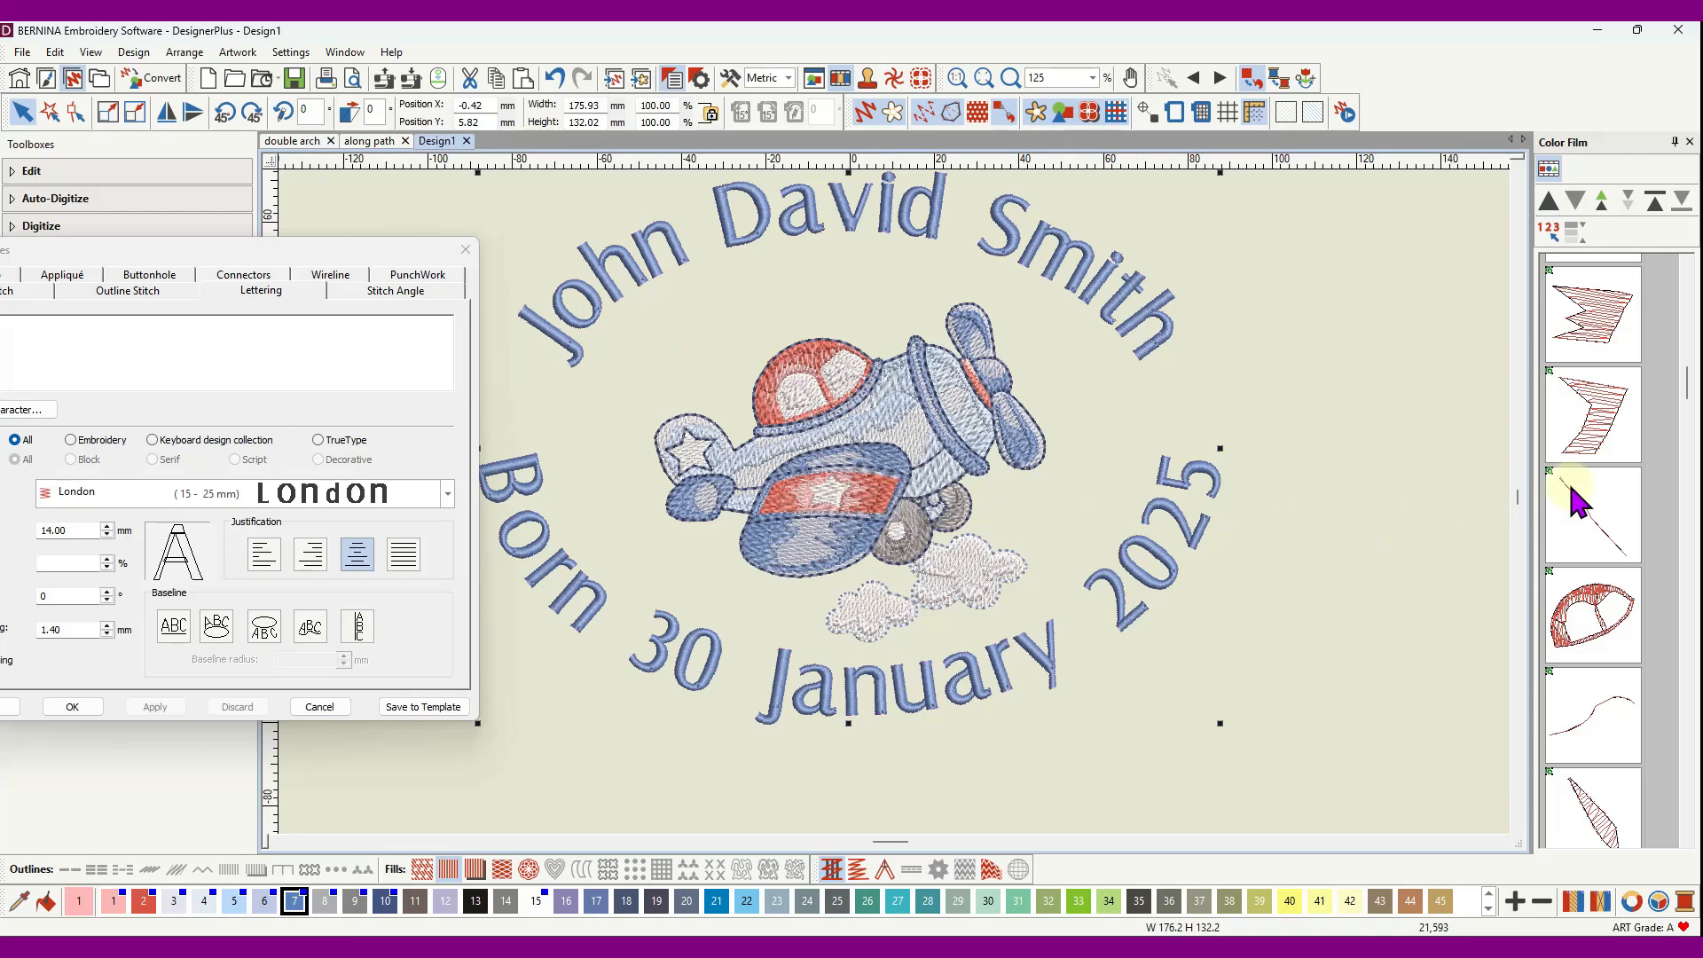
{"action": "left_click_drag", "start_coordinate": [1685, 383], "coordinate": [1686, 821]}
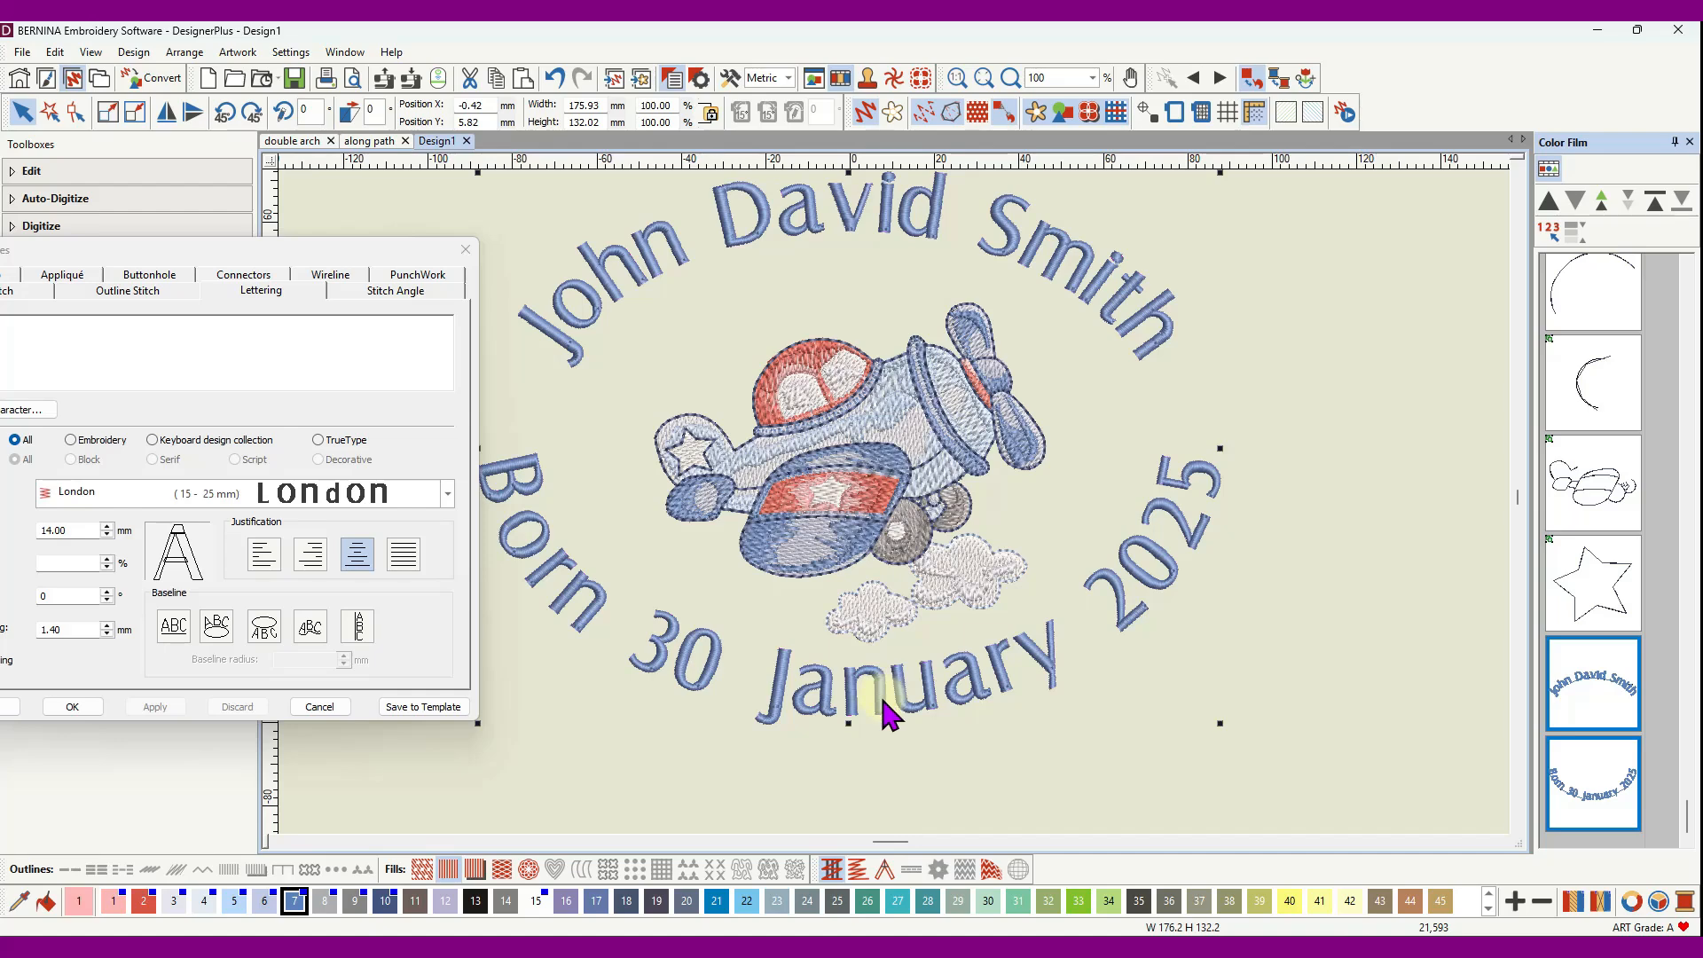
{"action": "left_click_drag", "start_coordinate": [410, 257], "coordinate": [346, 270]}
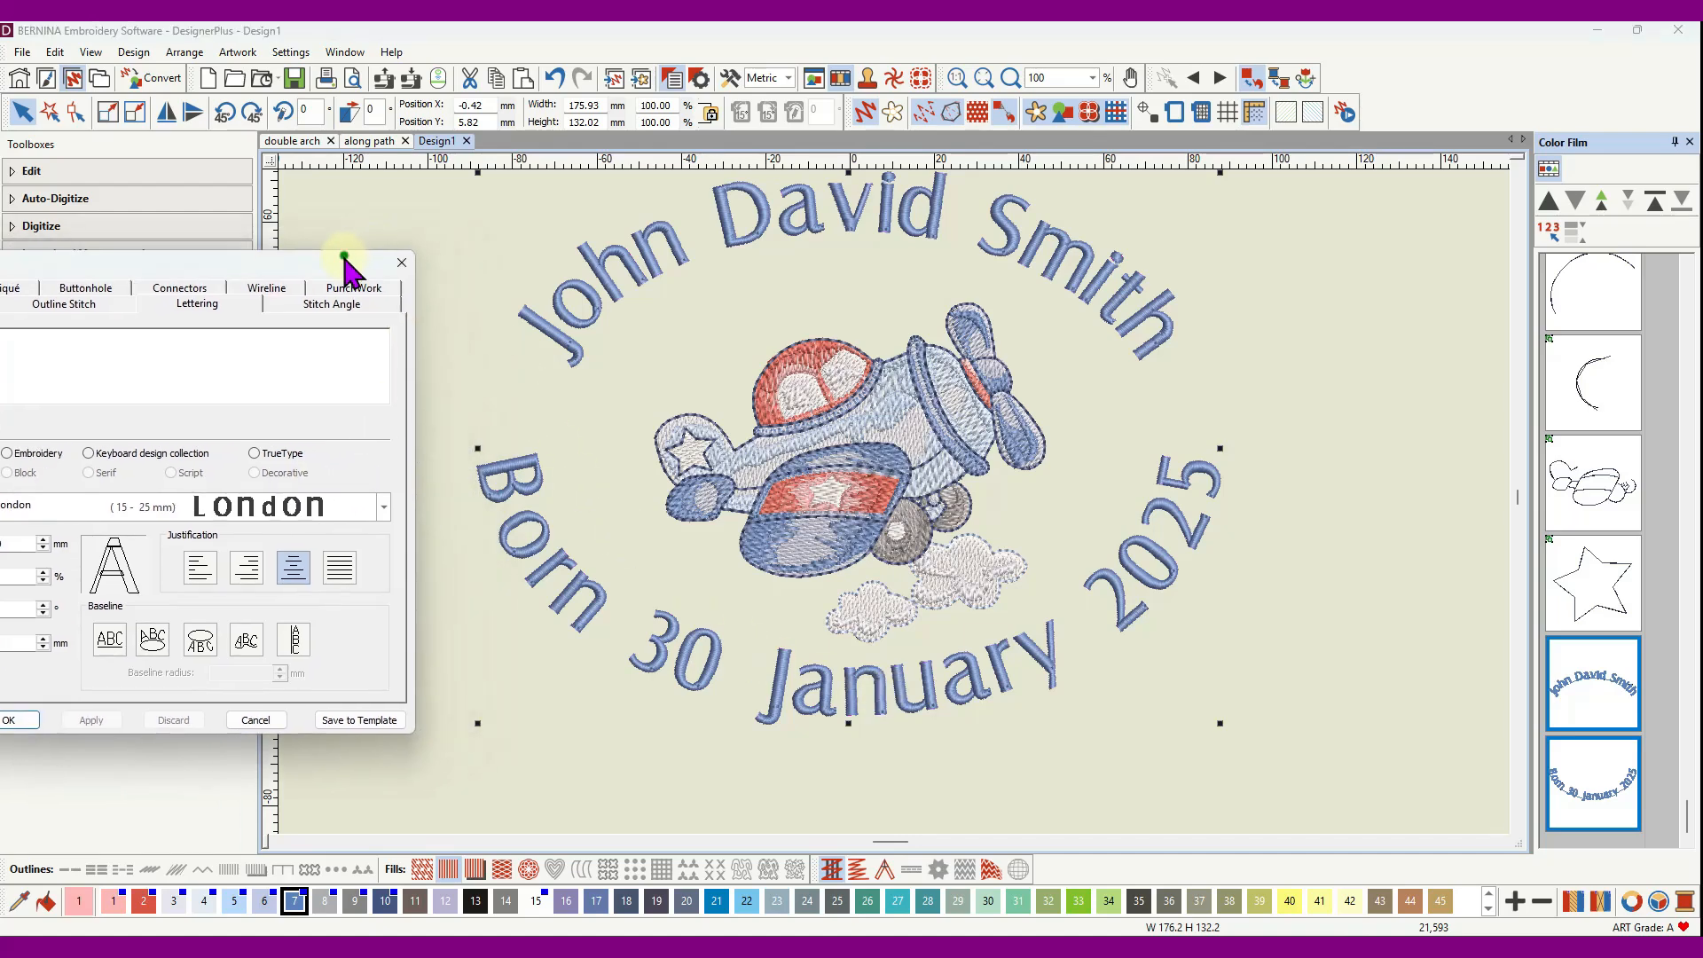
{"action": "left_click", "coordinate": [402, 263]}
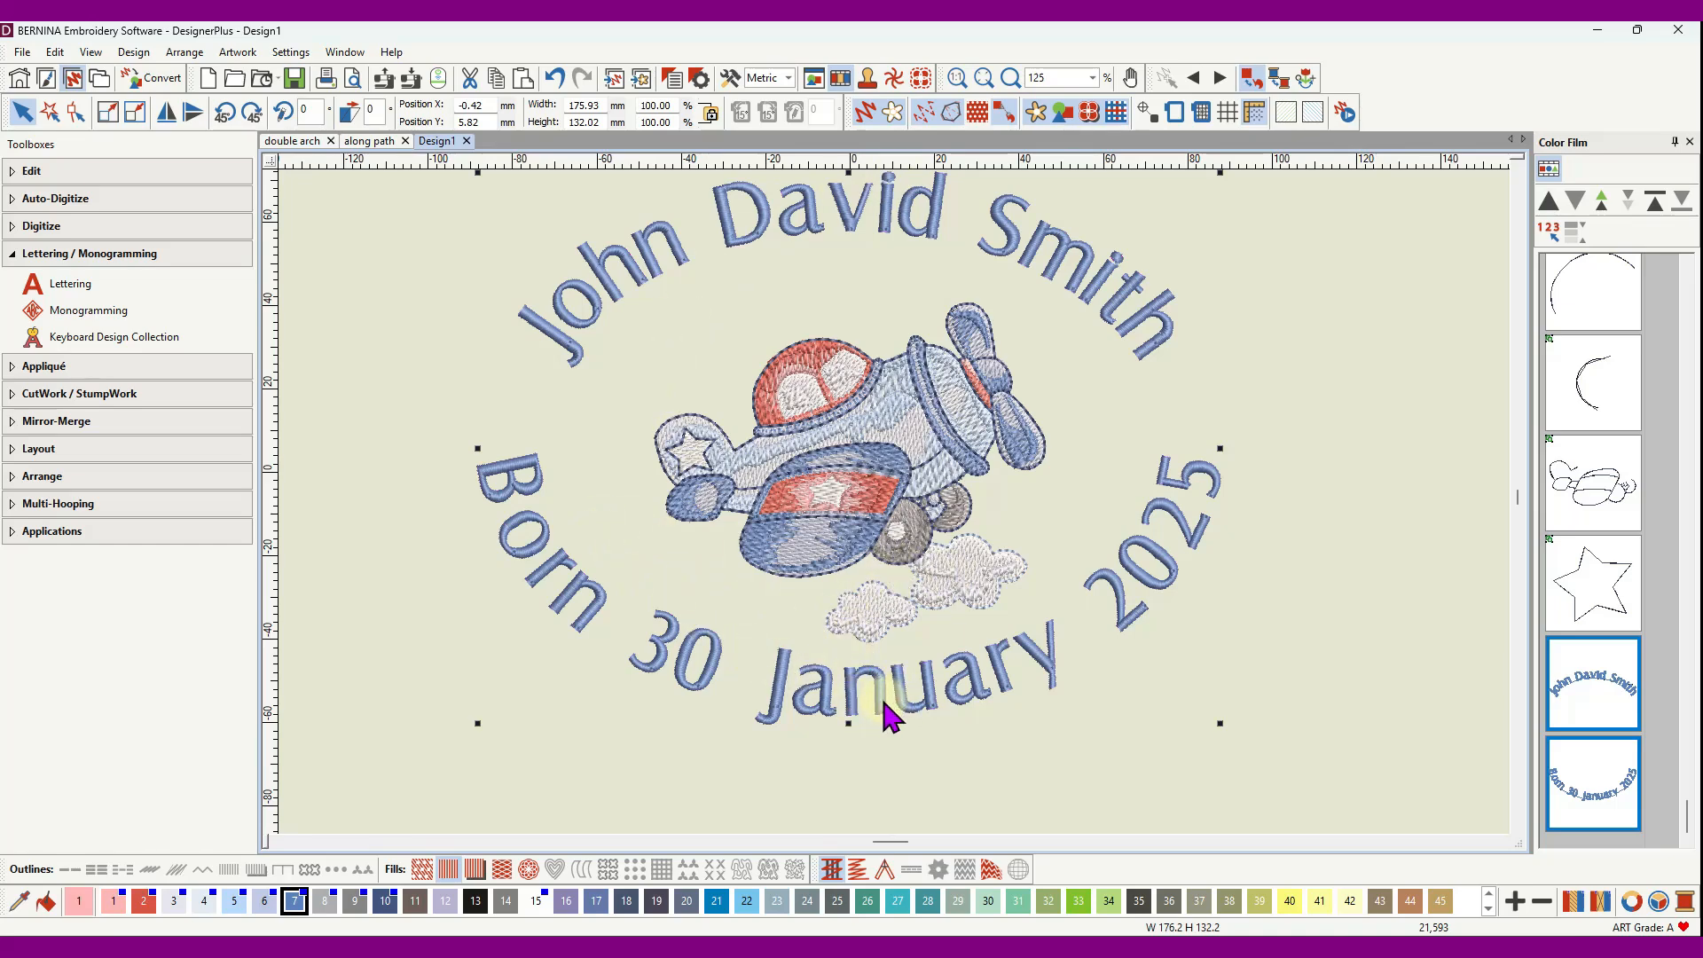
- Select only the lower birth-date line and move it straight down about 16.5 mm, away from the airplane
{"action": "left_click", "coordinate": [1595, 792]}
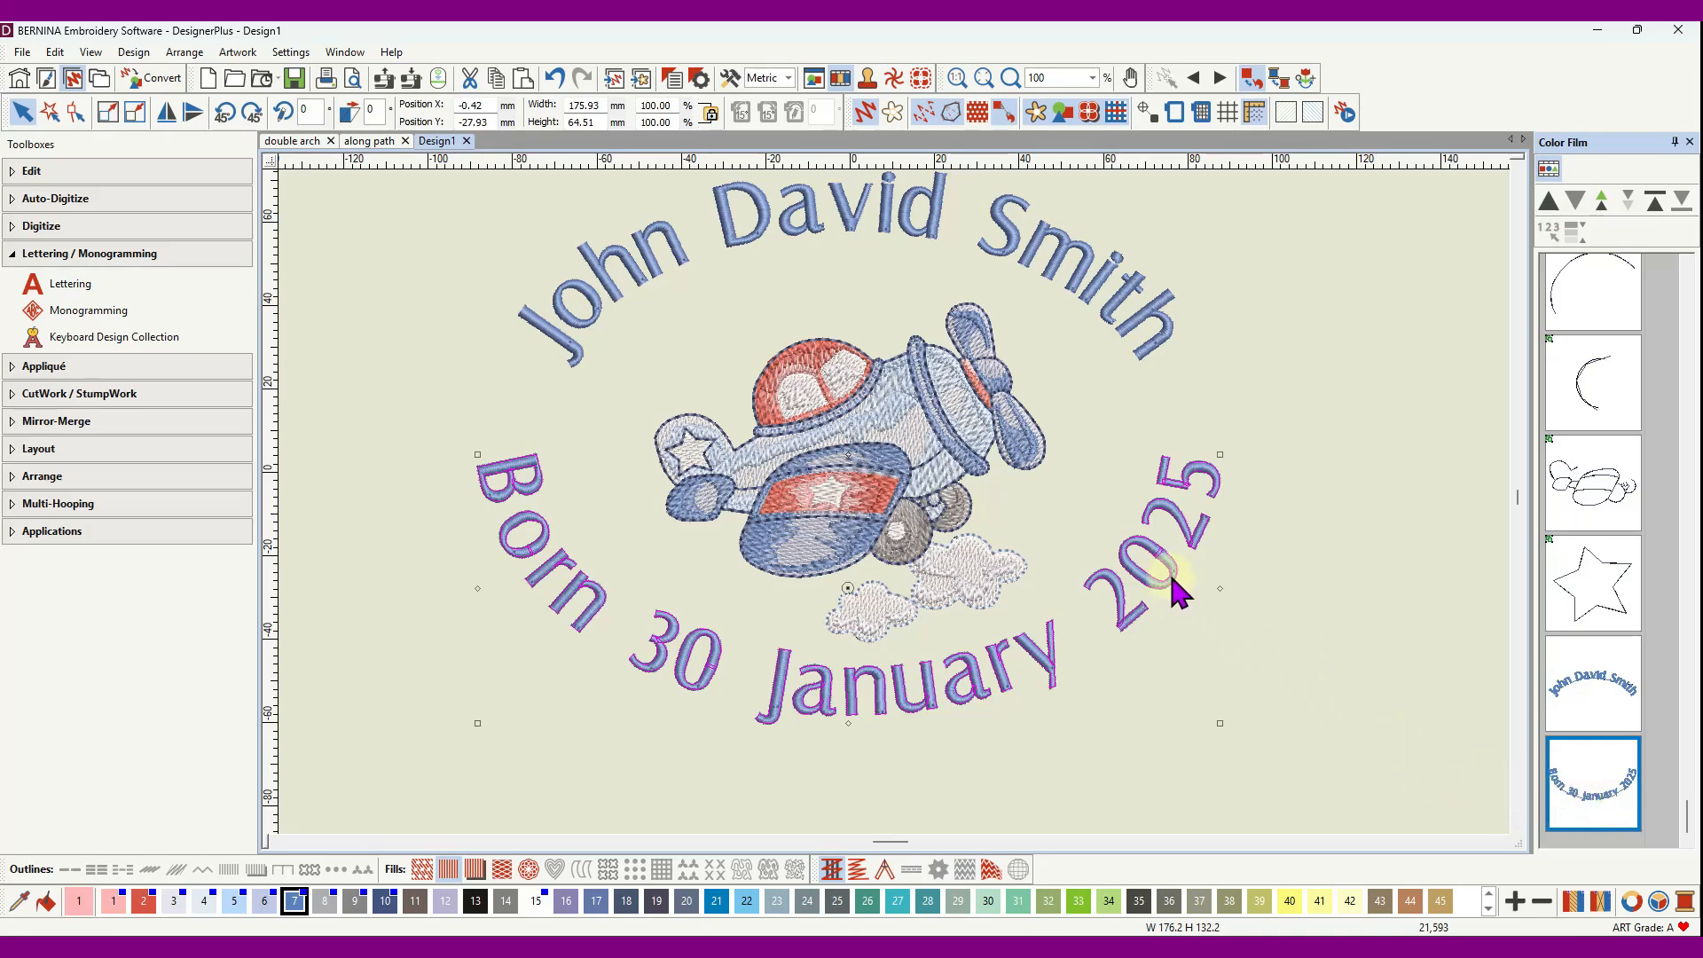
{"action": "left_click", "coordinate": [1211, 467]}
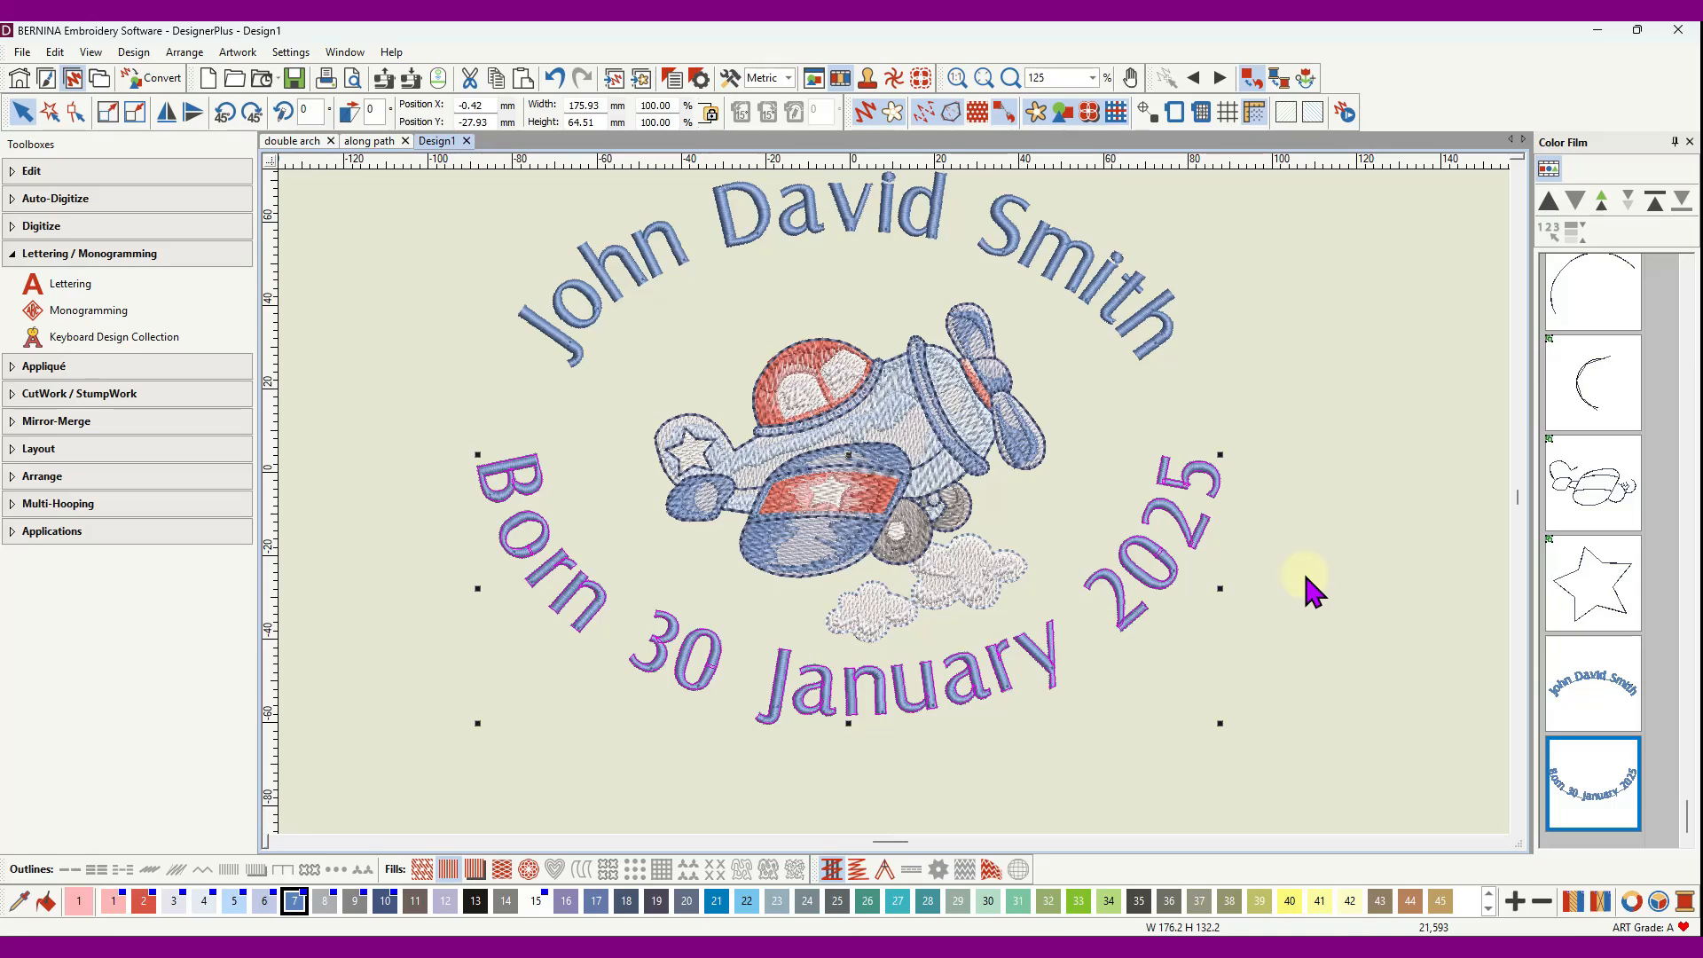
{"action": "key", "text": "Down"}
{"action": "key", "text": "Down"}
{"action": "key", "text": "Down"}
{"action": "key", "text": "Down"}
{"action": "key", "text": "Down"}
{"action": "key", "text": "Down"}
{"action": "key", "text": "Down"}
{"action": "key", "text": "Down"}
{"action": "key", "text": "Down"}
{"action": "key", "text": "Down"}
{"action": "key", "text": "Down"}
{"action": "key", "text": "Down"}
{"action": "key", "text": "Down"}
{"action": "key", "text": "Down"}
{"action": "key", "text": "Down"}
{"action": "key", "text": "Down"}
{"action": "key", "text": "Down"}
{"action": "key", "text": "Down"}
{"action": "key", "text": "Down"}
{"action": "key", "text": "Down"}
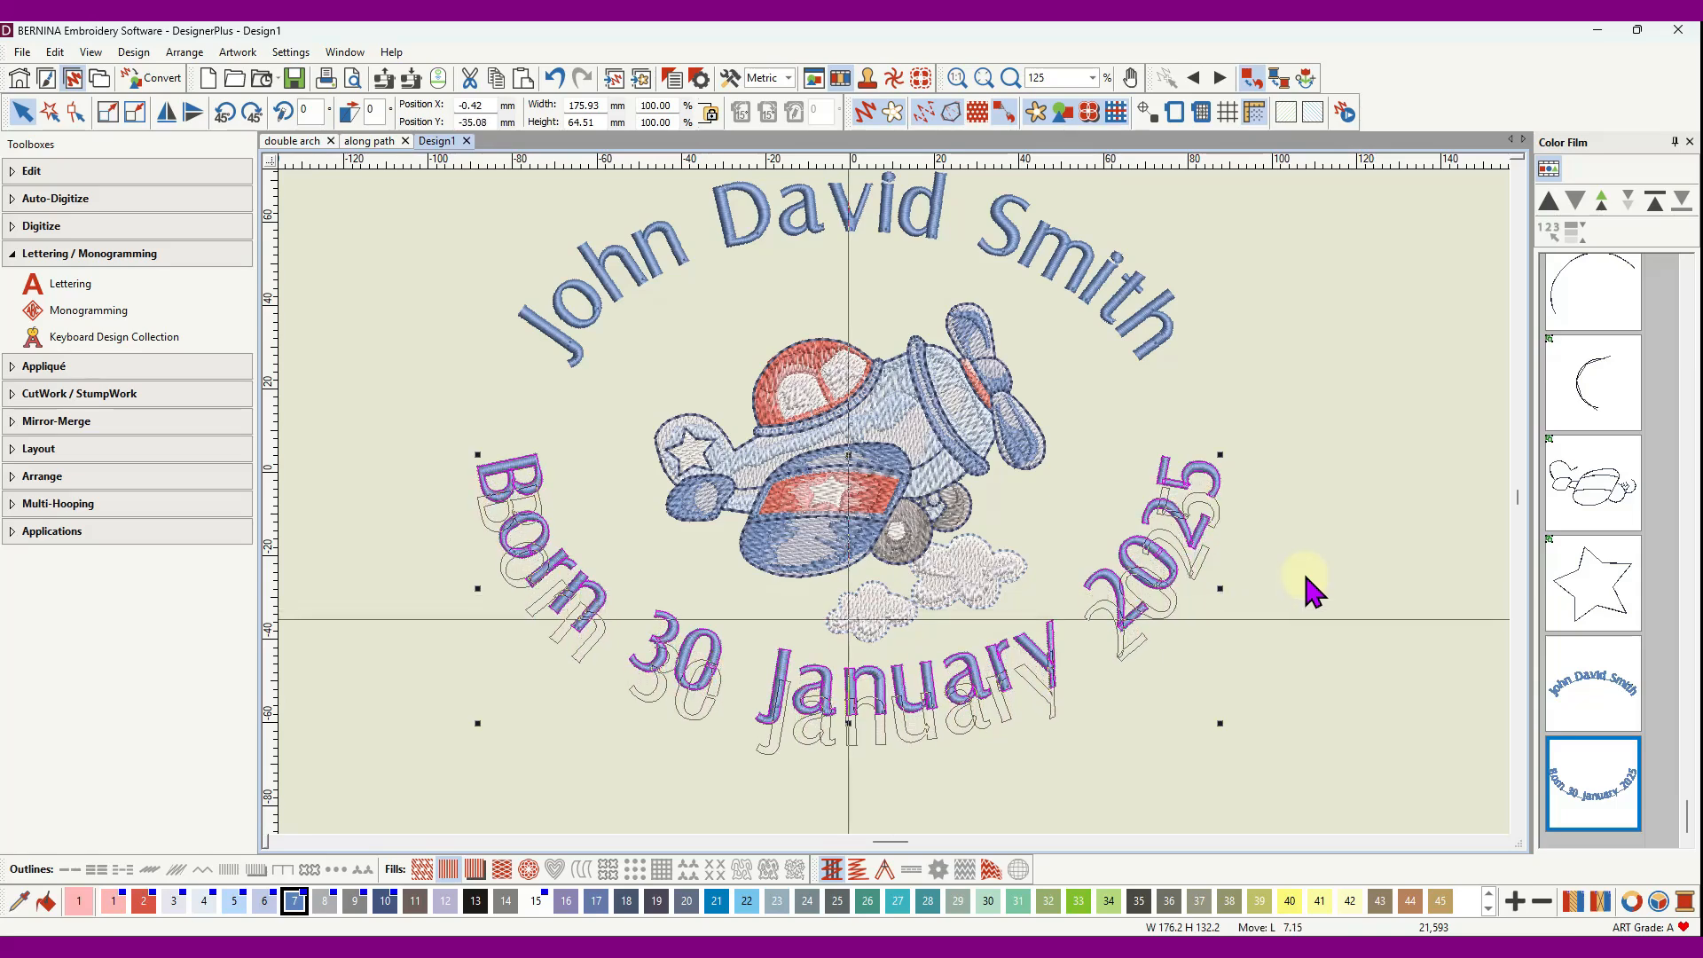
{"action": "key", "text": "Down"}
{"action": "key", "text": "Down"}
{"action": "key", "text": "Down"}
{"action": "key", "text": "Down"}
{"action": "key", "text": "Down"}
{"action": "key", "text": "Down"}
{"action": "key", "text": "Down"}
{"action": "key", "text": "Down"}
{"action": "key", "text": "Down"}
{"action": "key", "text": "Down"}
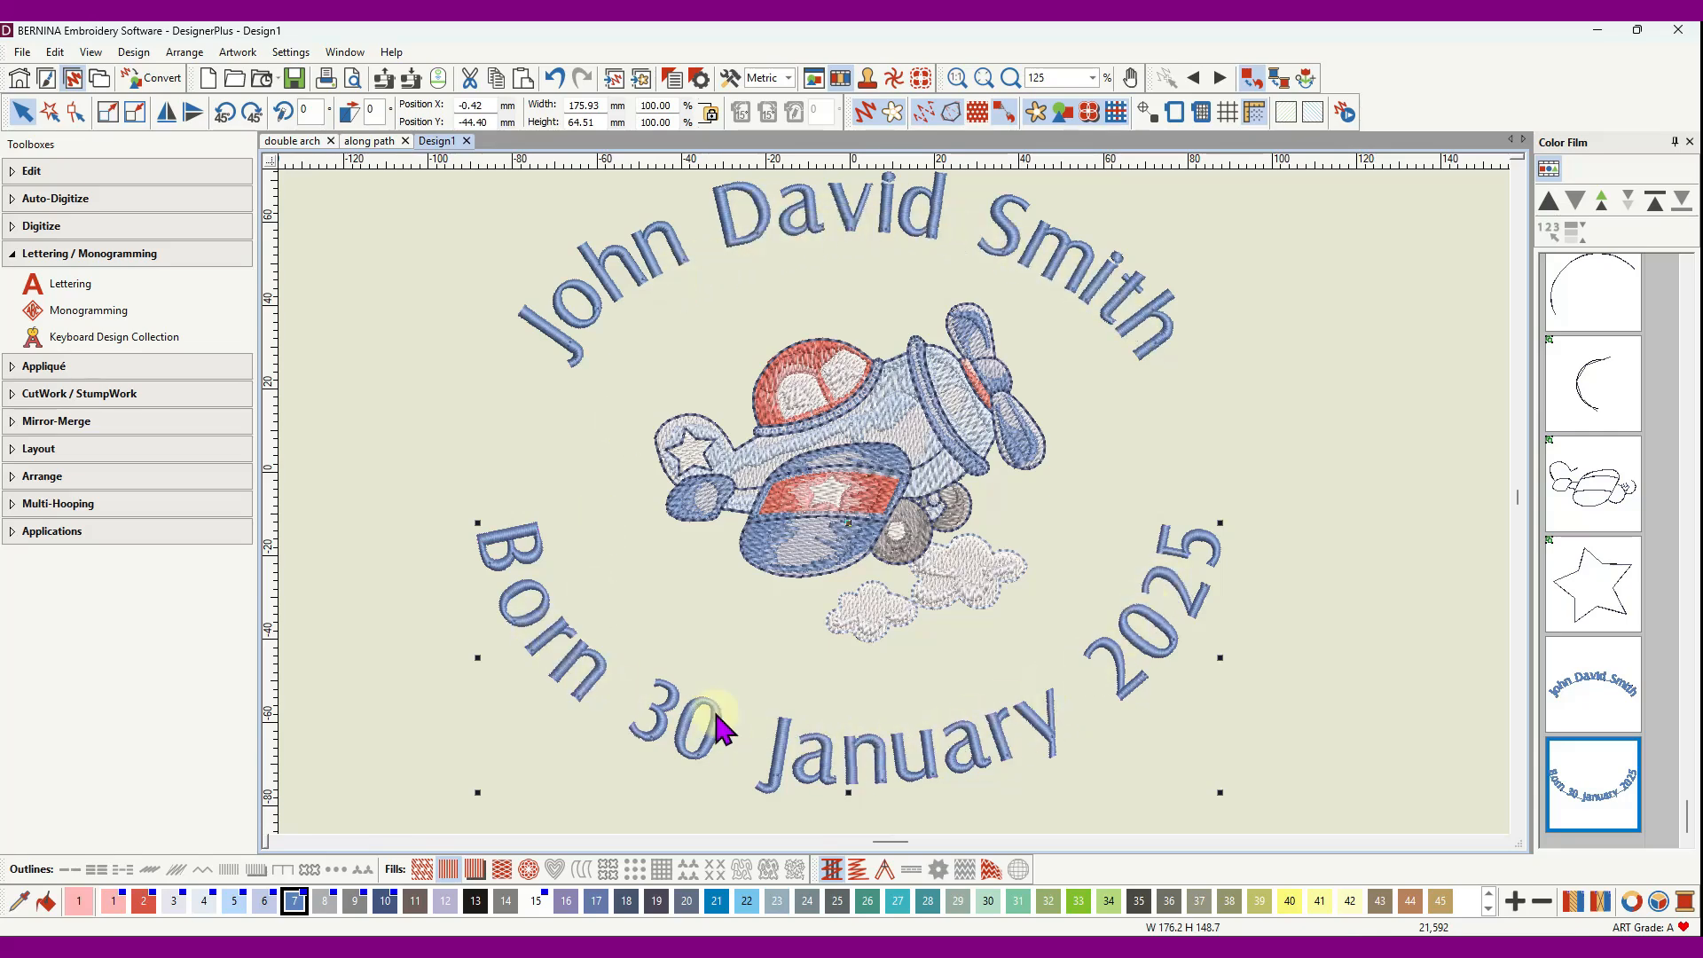
- Reshape the birth-date line's arch into a shallower curve by raising its centre point, making the text about 197 mm wide and 43 mm high
{"action": "left_click", "coordinate": [75, 113]}
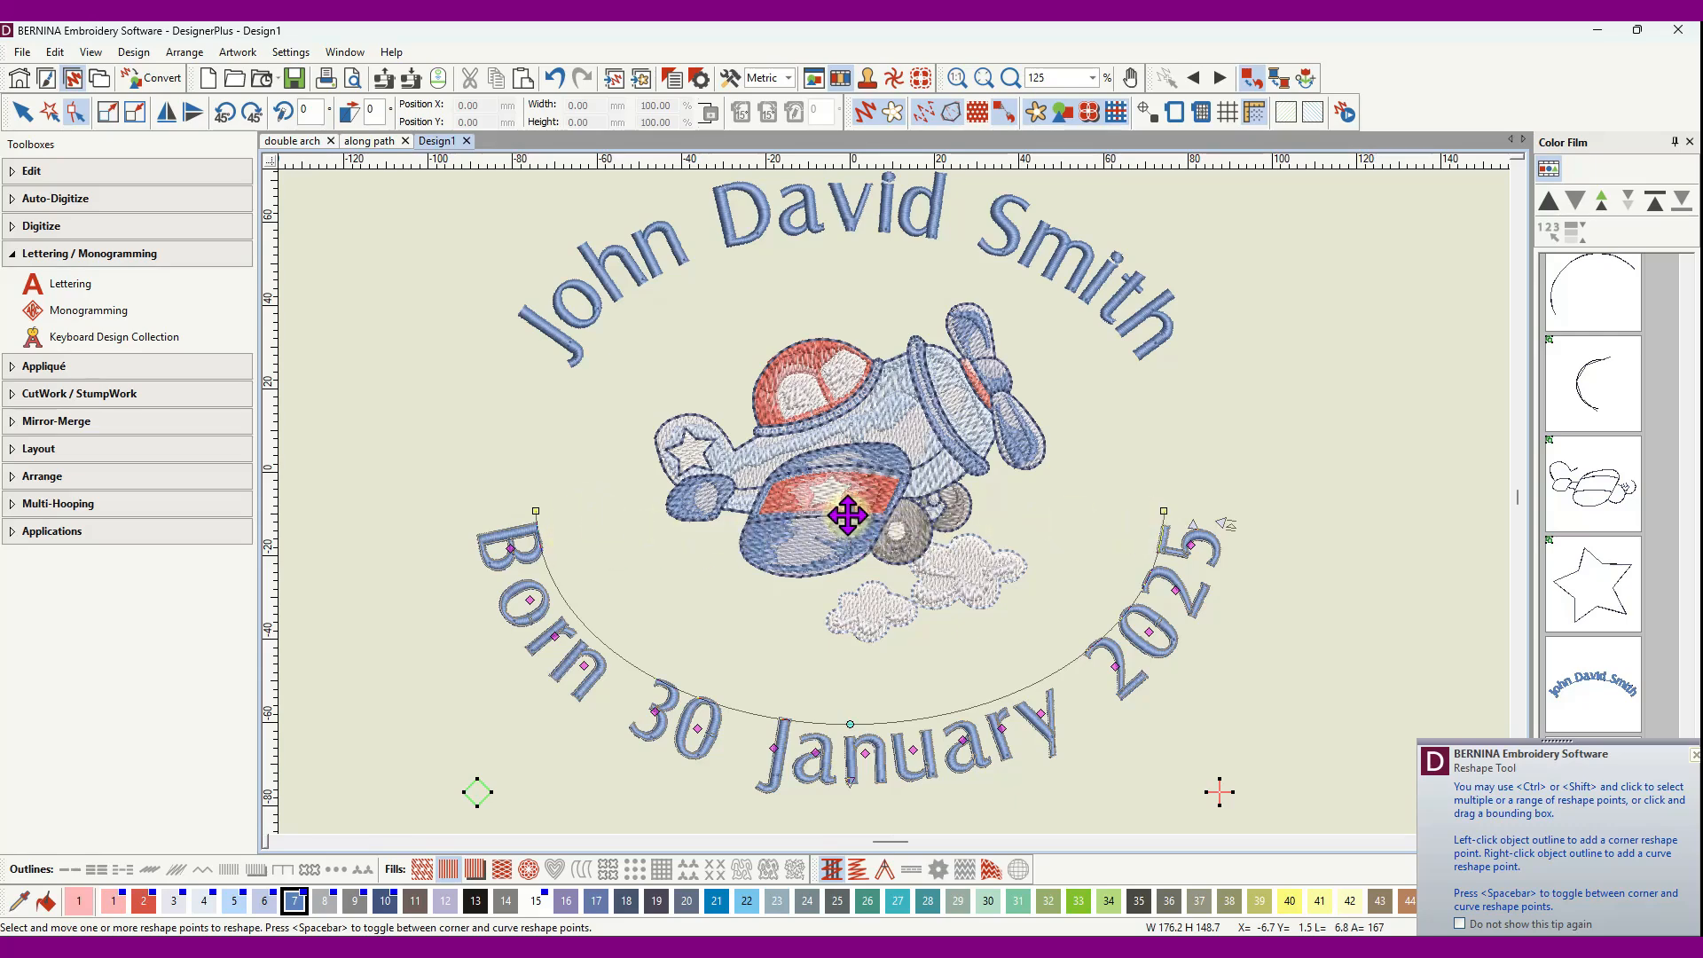
{"action": "left_click_drag", "start_coordinate": [847, 514], "coordinate": [849, 346]}
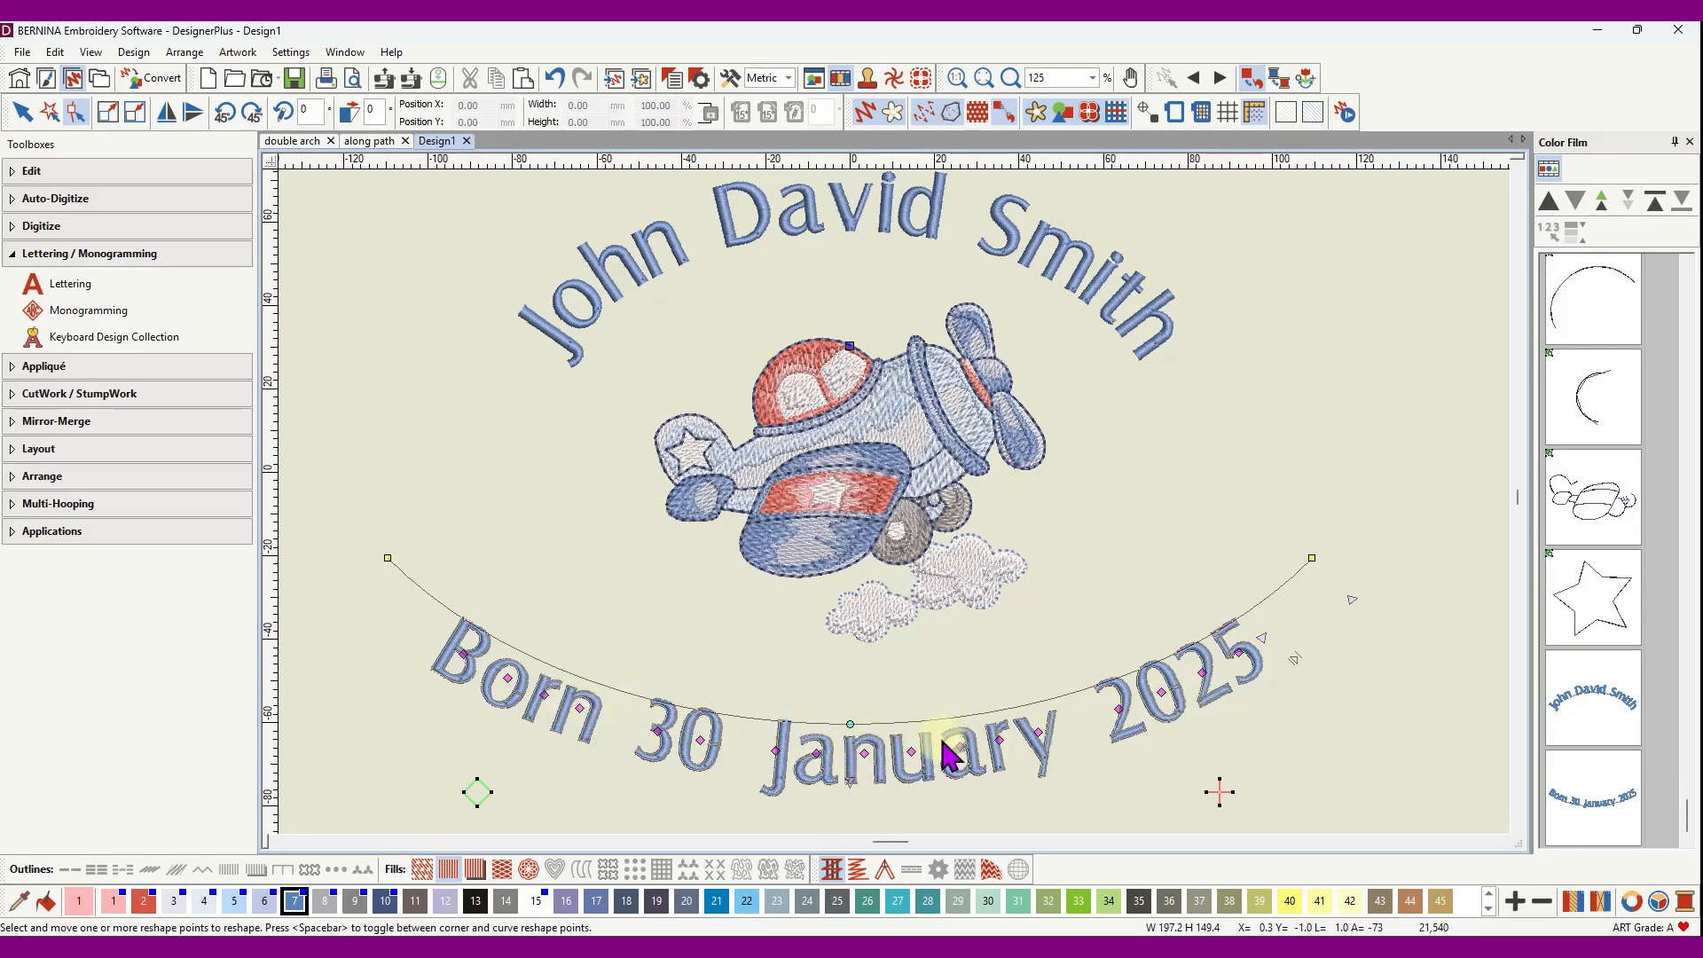
{"action": "left_click", "coordinate": [22, 112]}
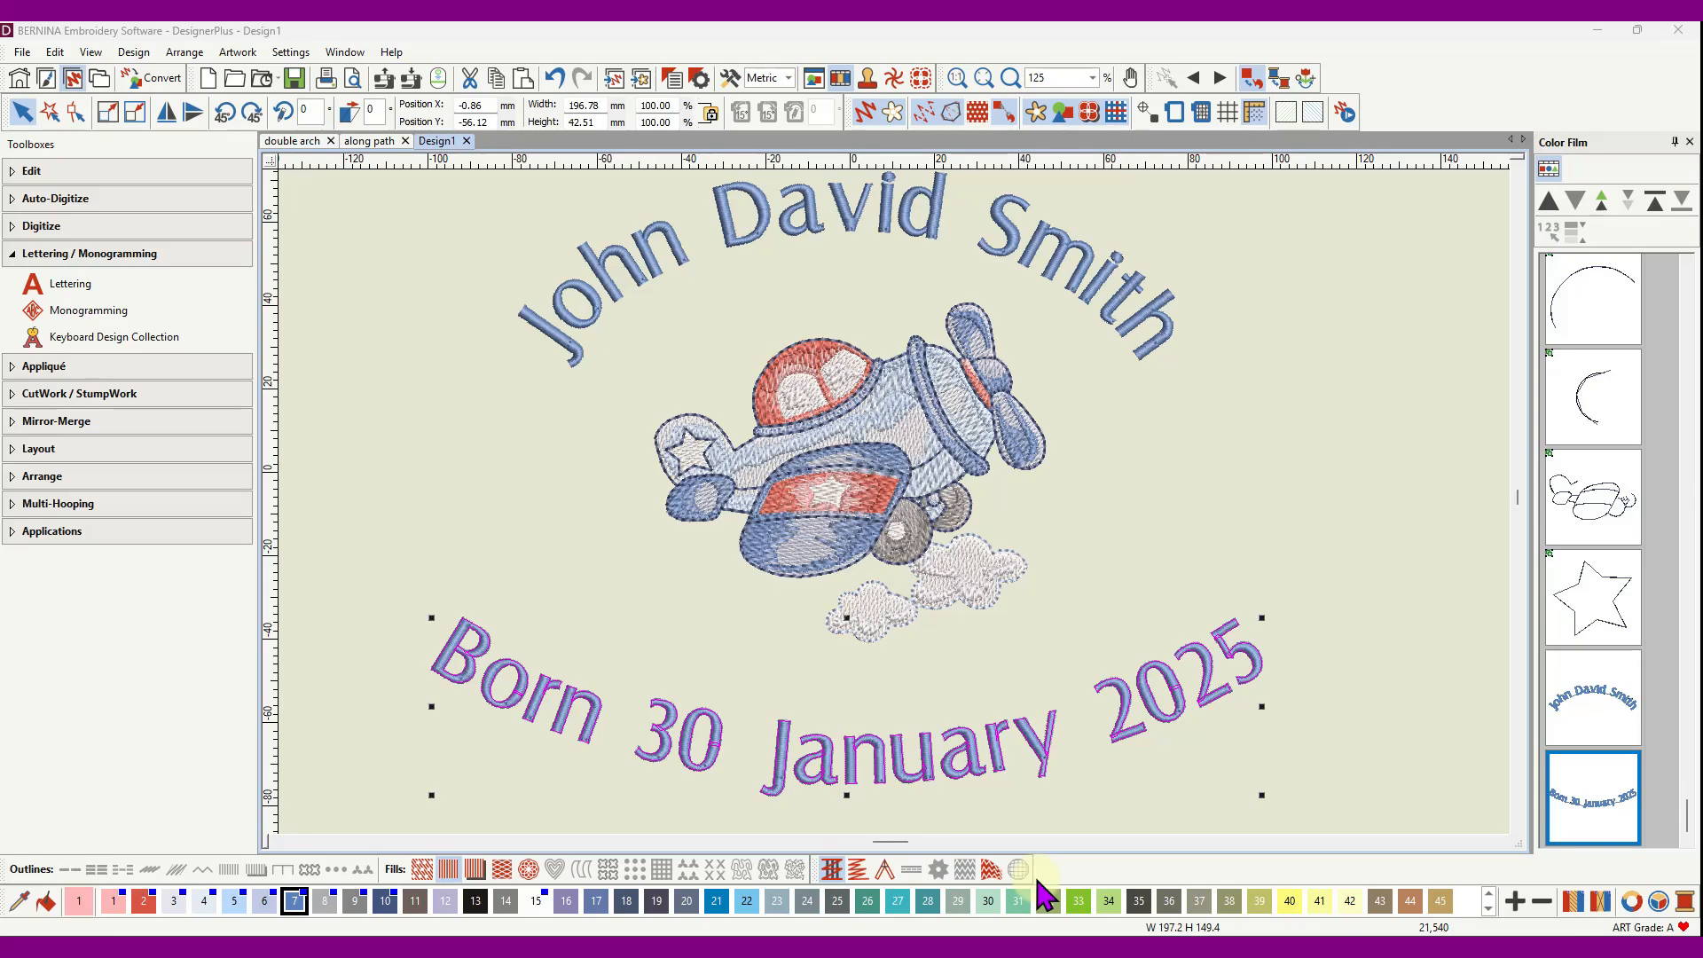
- Move the flattened birth-date line straight up about 11.5 mm, closer to the airplane
{"action": "left_click", "coordinate": [1436, 676]}
{"action": "left_click", "coordinate": [1180, 699]}
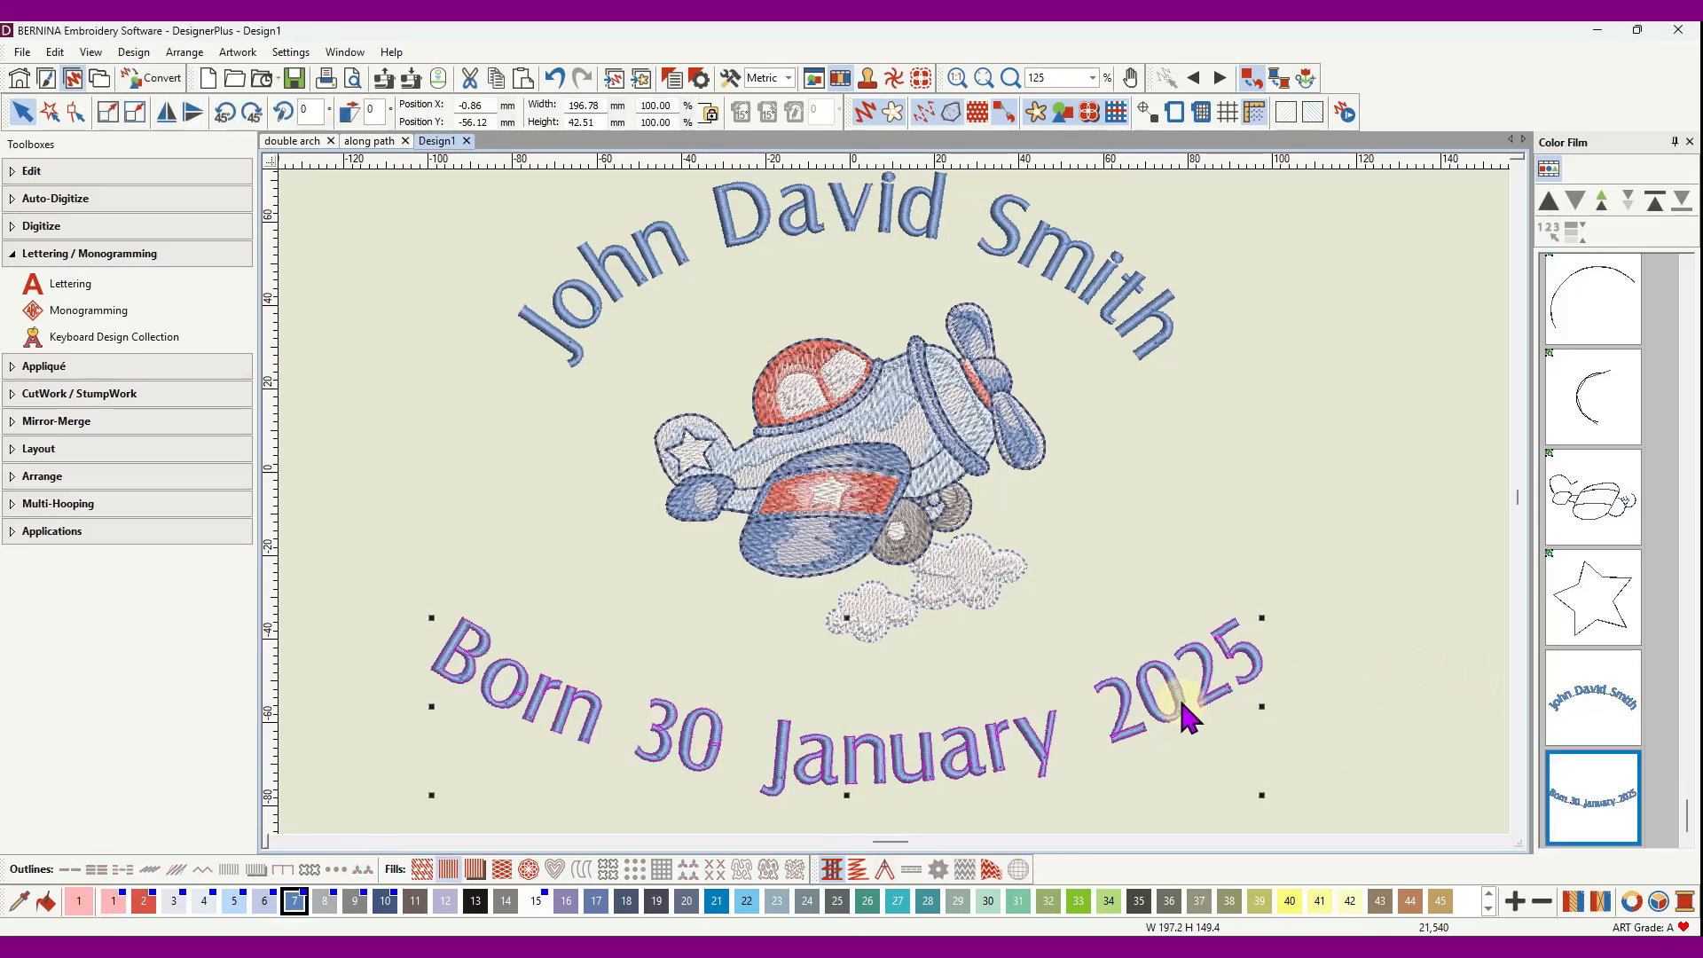
{"action": "key", "text": "Up"}
{"action": "key", "text": "Up"}
{"action": "key", "text": "Up"}
{"action": "key", "text": "Up"}
{"action": "key", "text": "Up"}
{"action": "key", "text": "Up"}
{"action": "key", "text": "Up"}
{"action": "key", "text": "Up"}
{"action": "key", "text": "Up"}
{"action": "key", "text": "Up"}
{"action": "key", "text": "Up"}
{"action": "key", "text": "Up"}
{"action": "key", "text": "Up"}
{"action": "key", "text": "Up"}
{"action": "key", "text": "Up"}
{"action": "key", "text": "Up"}
{"action": "key", "text": "Up"}
{"action": "key", "text": "Up"}
{"action": "key", "text": "Up"}
{"action": "key", "text": "Up"}
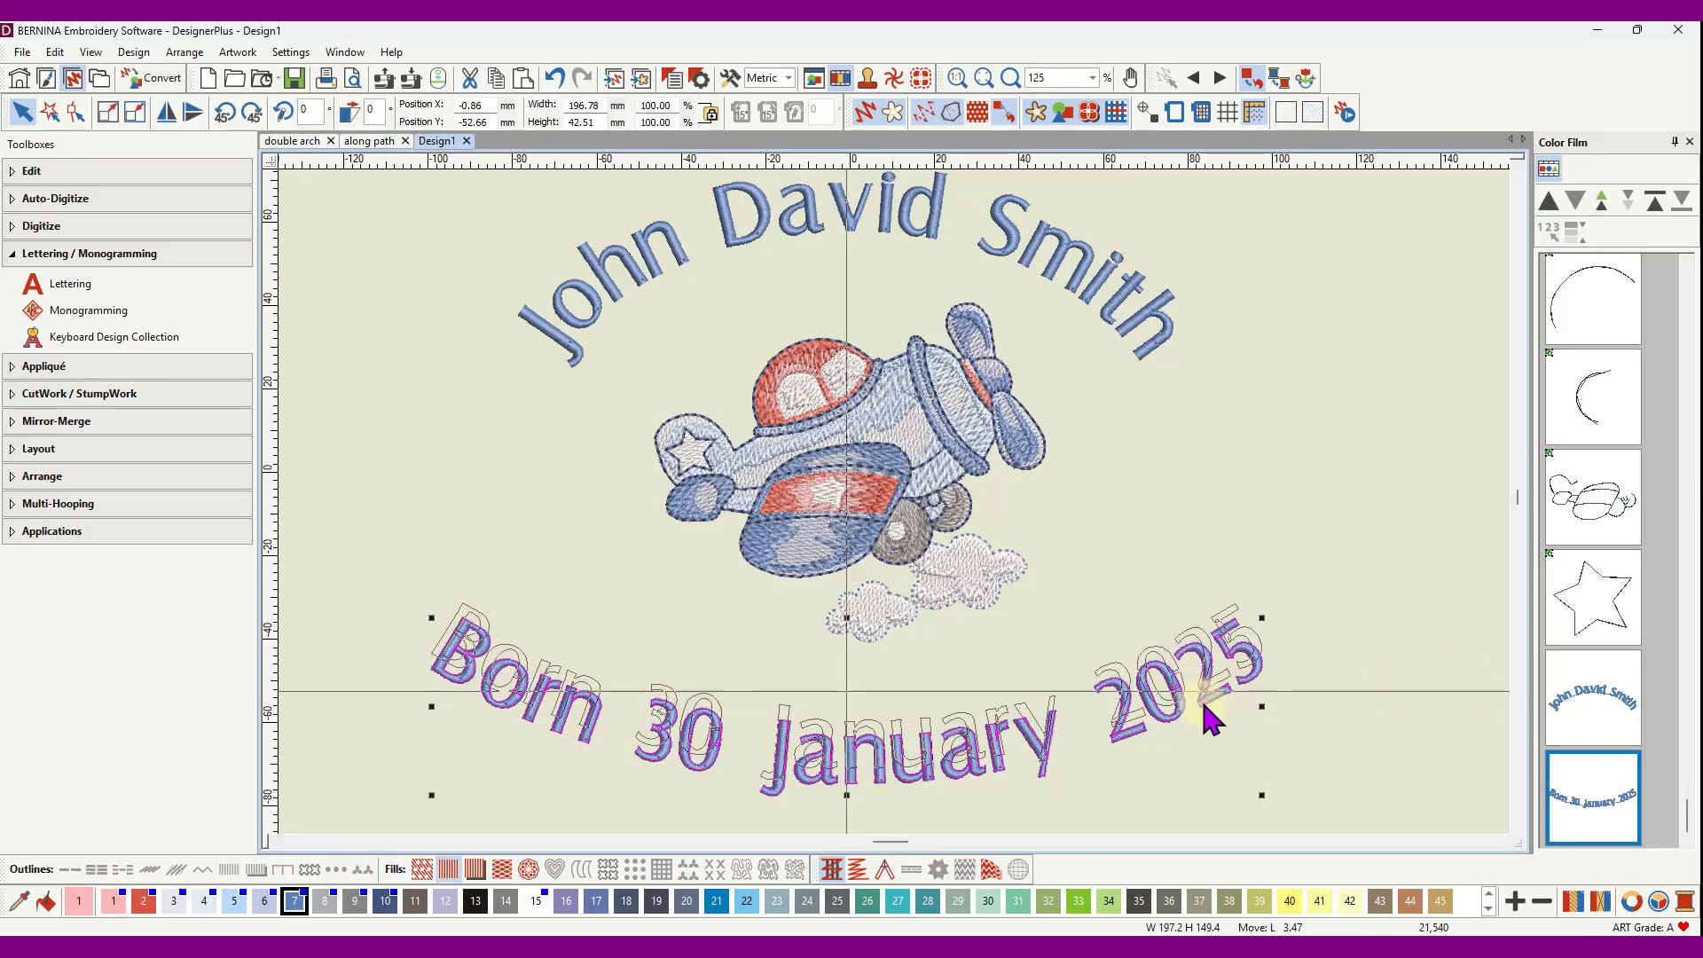
{"action": "key", "text": "Up"}
{"action": "key", "text": "Up"}
{"action": "key", "text": "Up"}
{"action": "key", "text": "Up"}
{"action": "key", "text": "Up"}
{"action": "key", "text": "Up"}
{"action": "key", "text": "Up"}
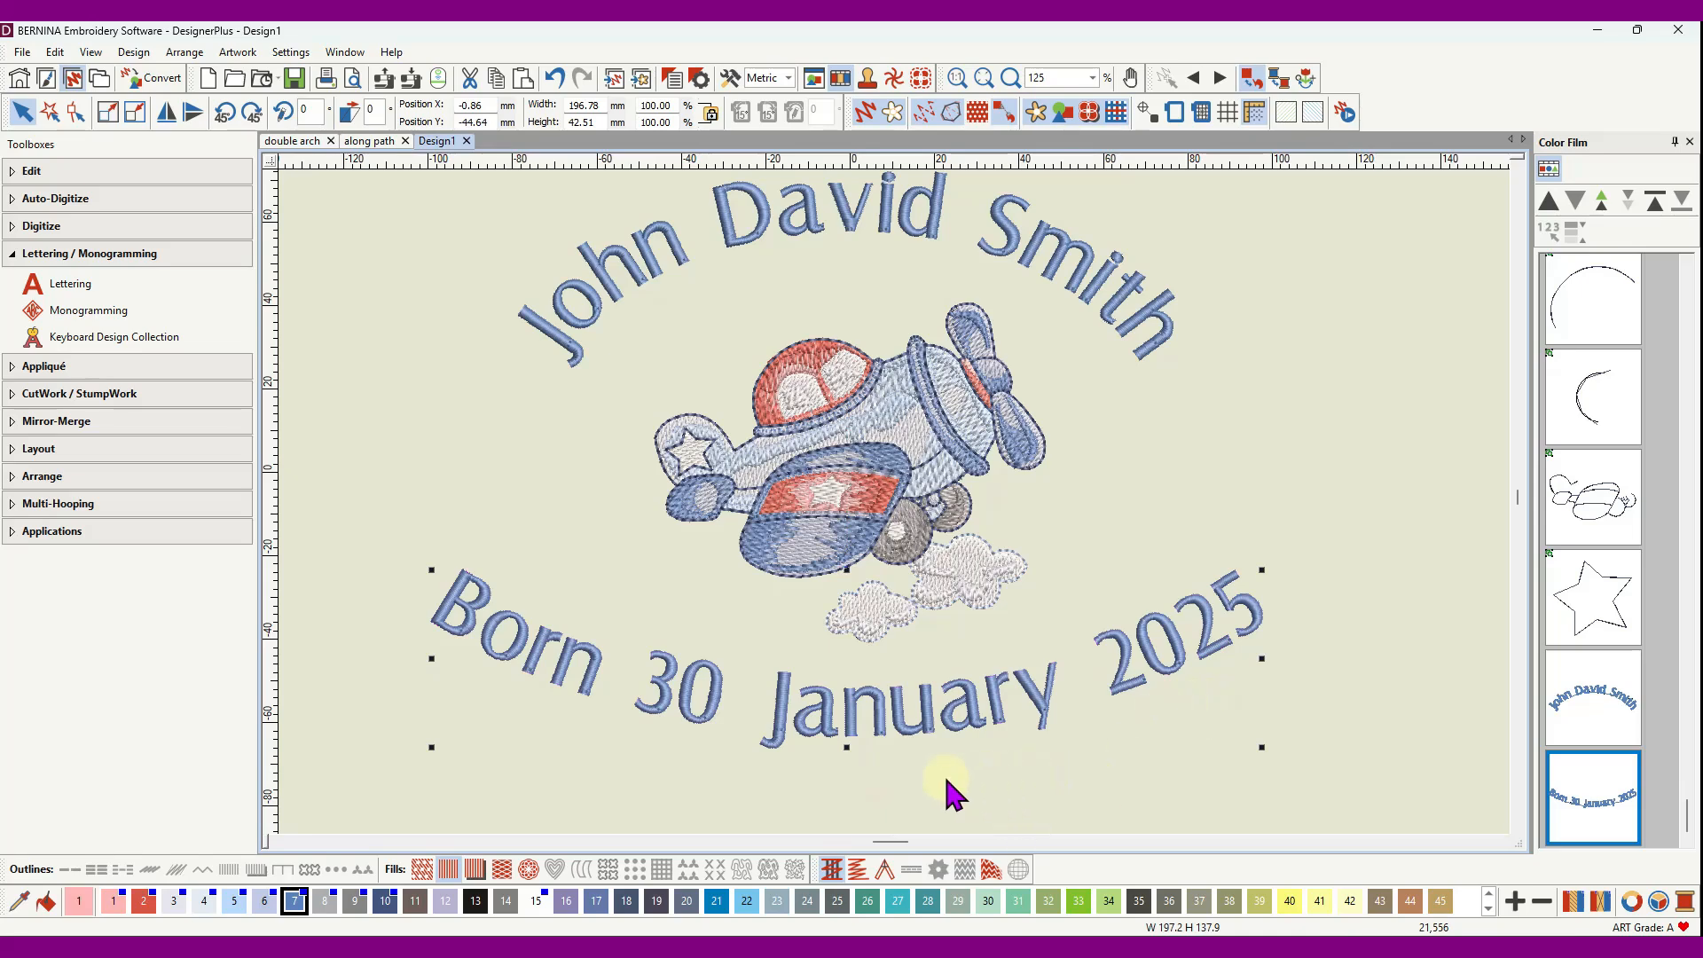
- Delete both the name and birth-date lettering lines, keeping only the airplane
{"action": "scroll", "coordinate": [892, 496], "scroll_direction": "down", "scroll_amount": 4}
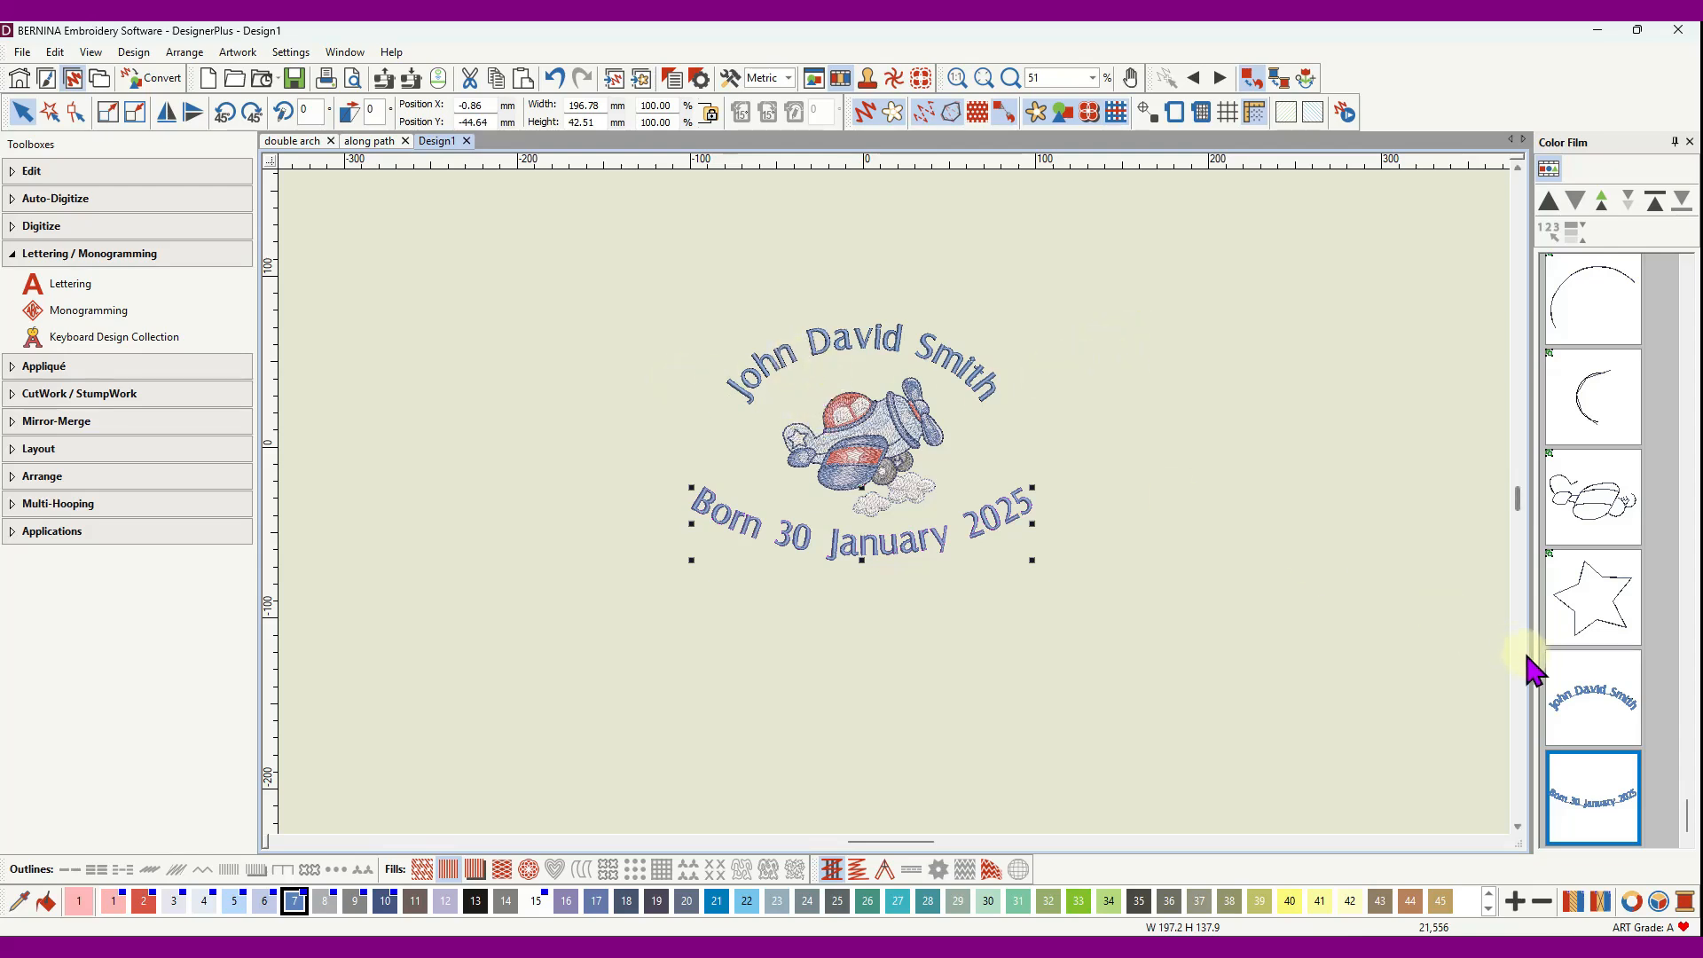
{"action": "left_click", "coordinate": [1574, 709]}
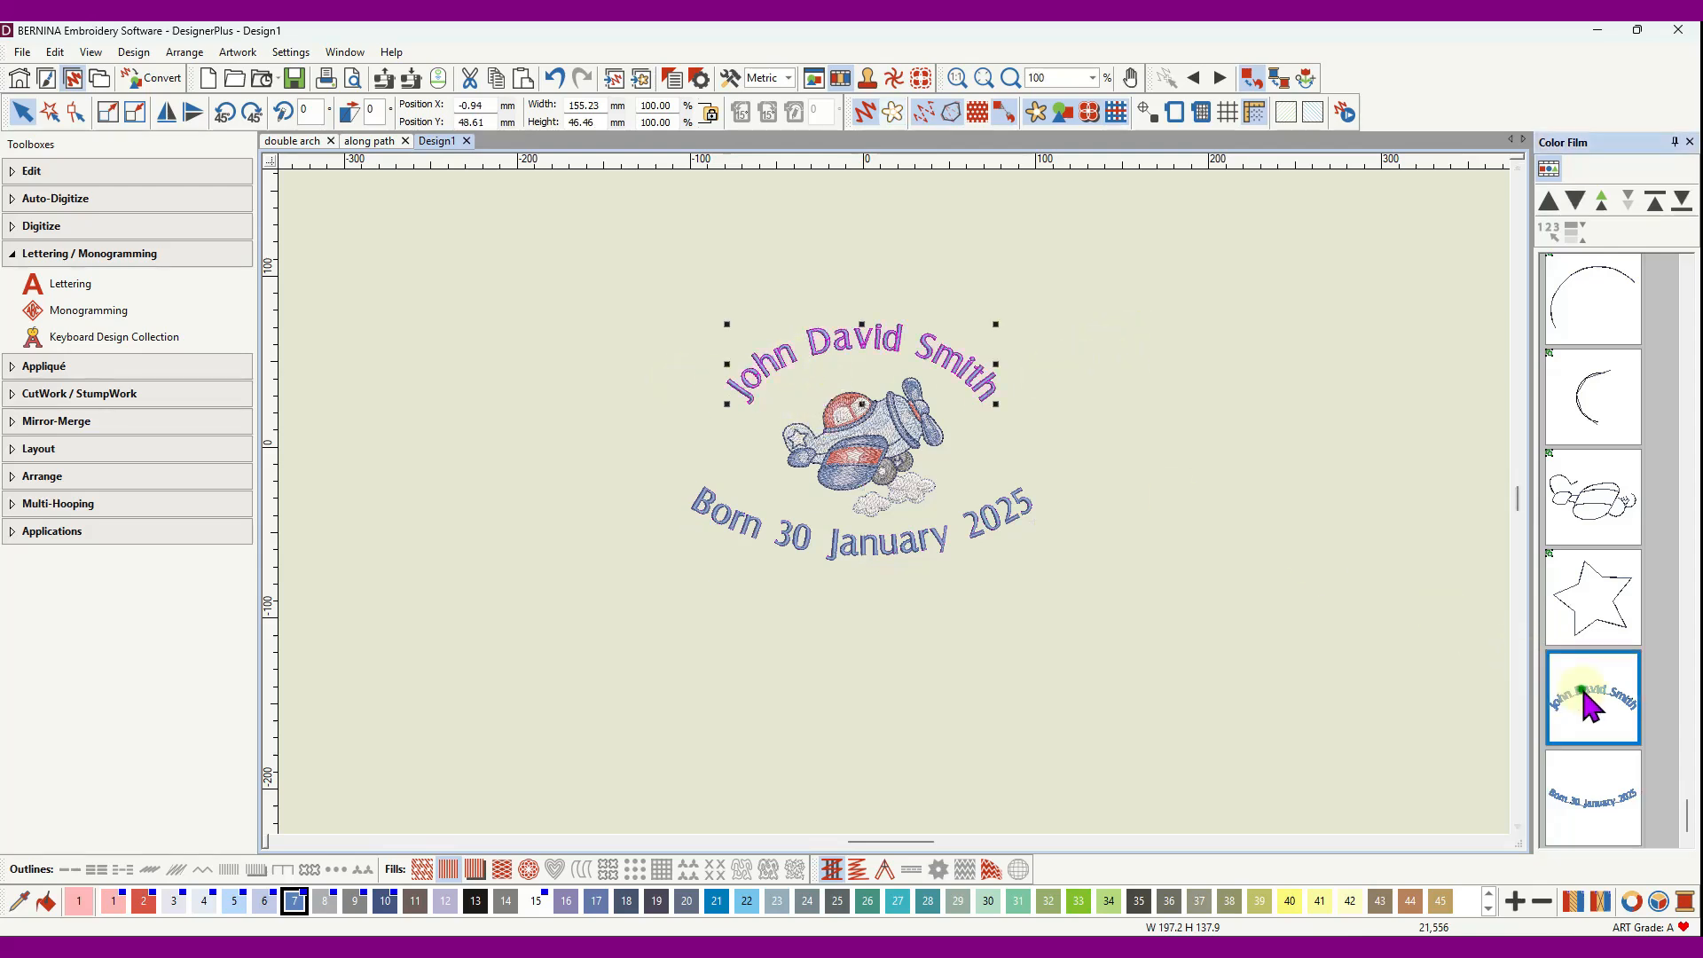
{"action": "left_click", "coordinate": [1607, 784], "text": "ctrl"}
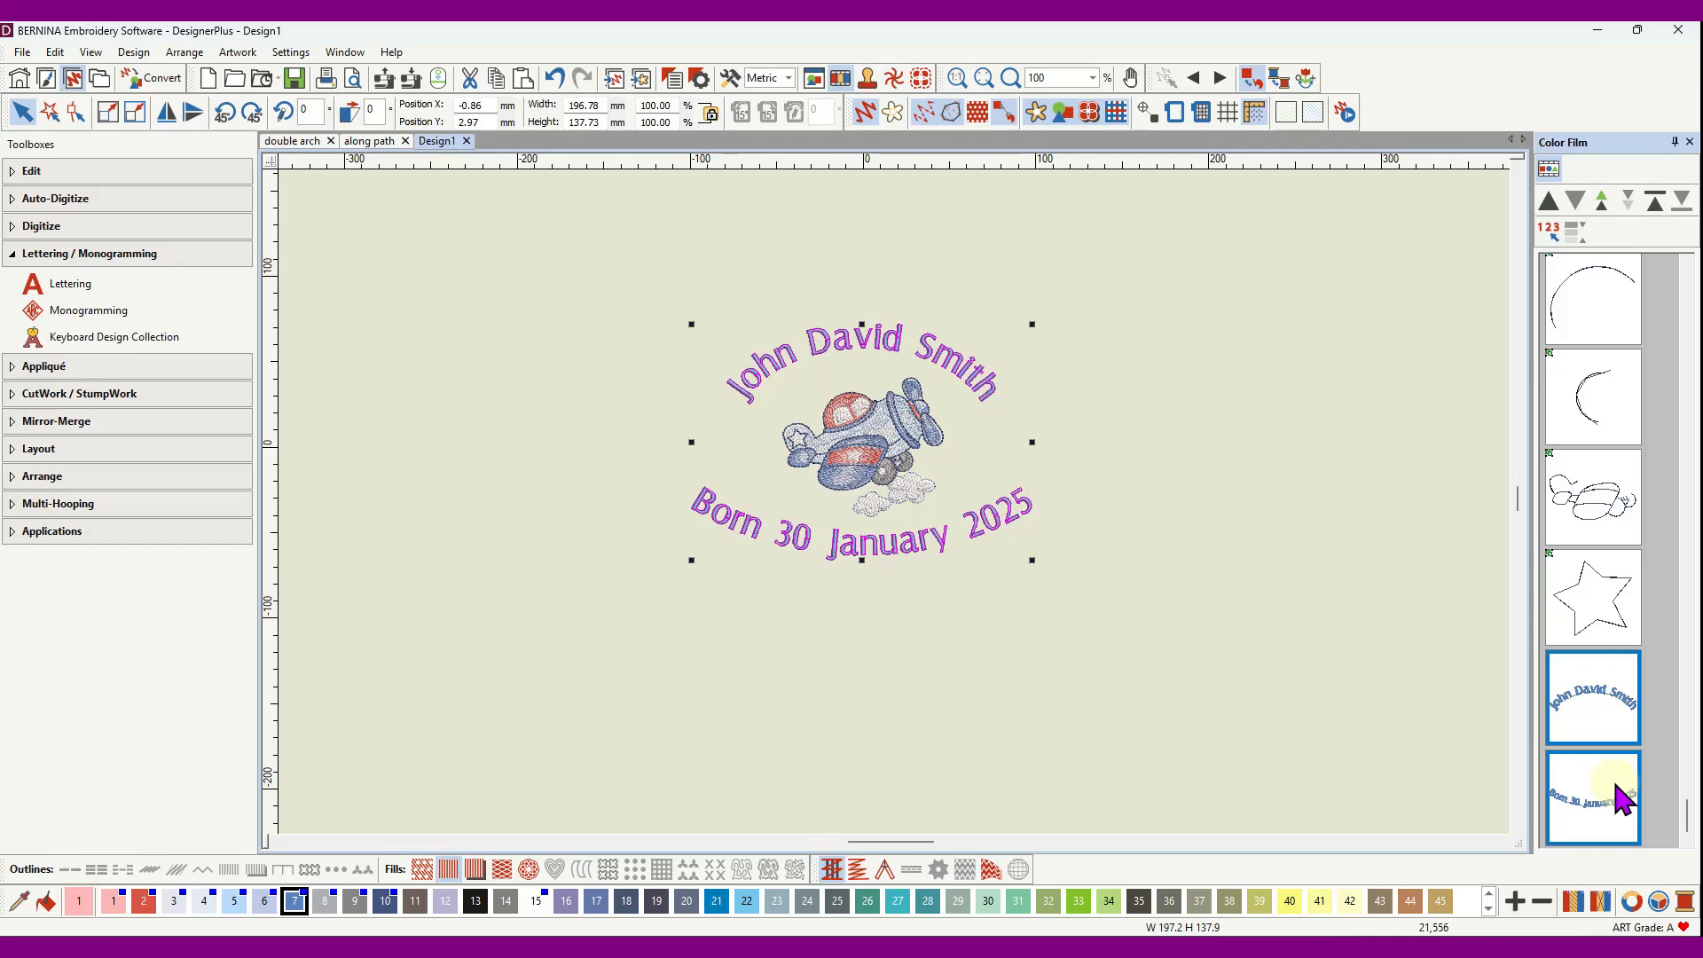
{"action": "key", "text": "Delete"}
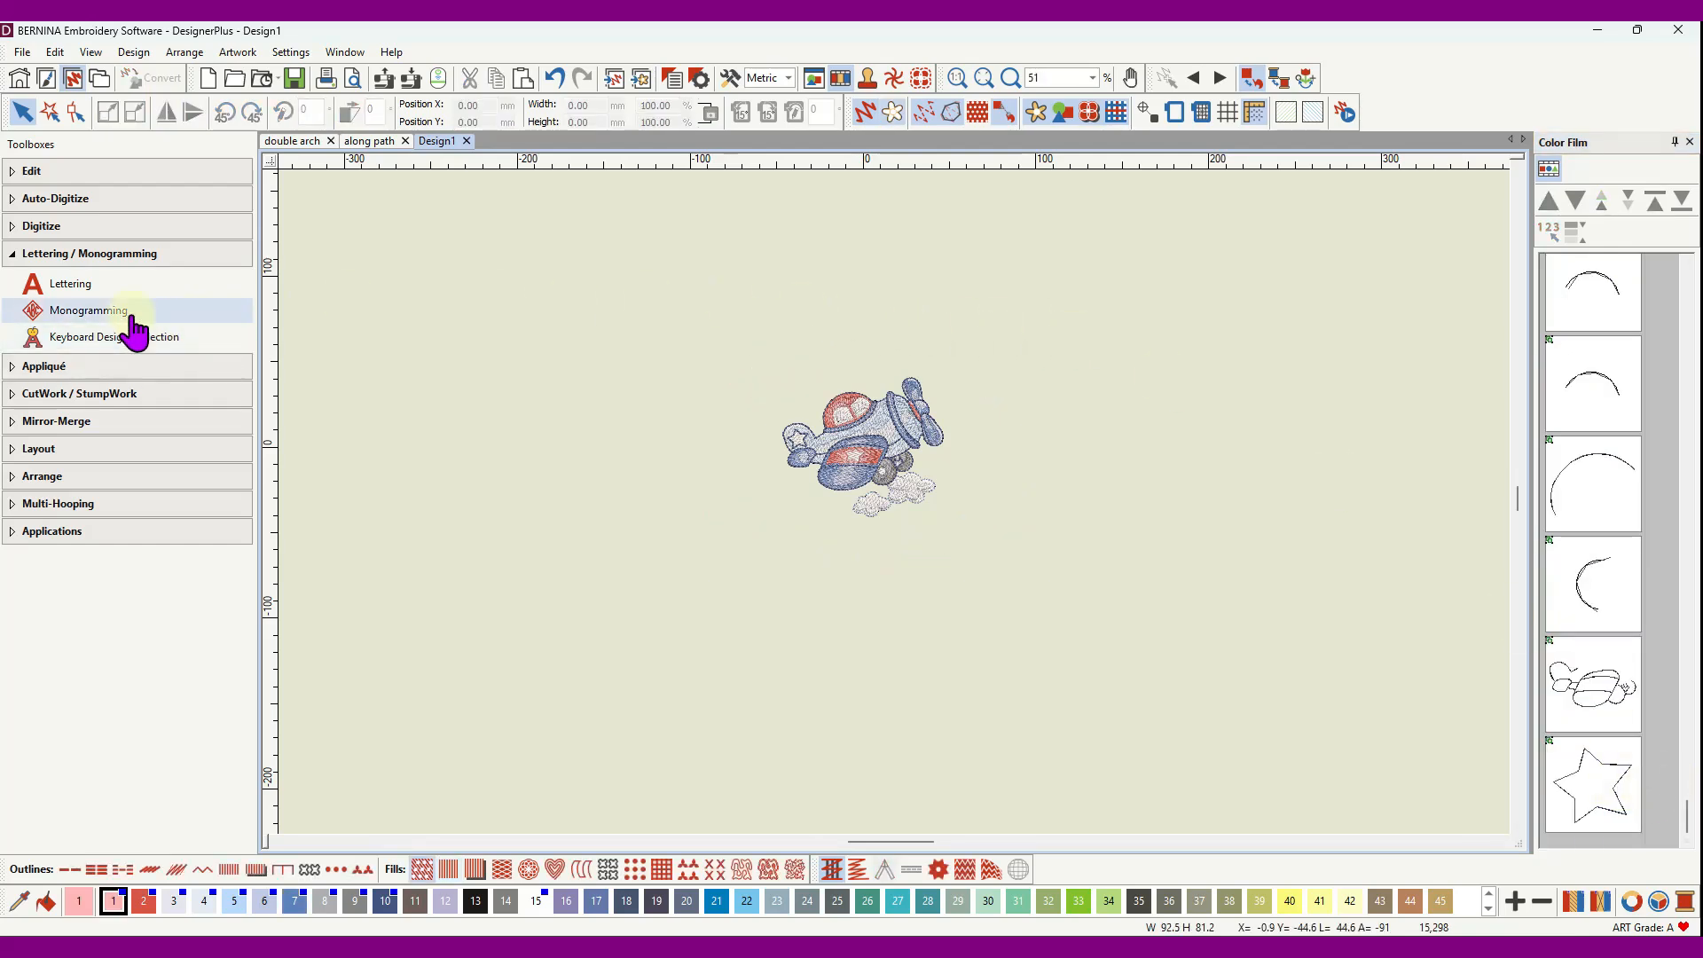
- Set up new lettering containing the child's full name in the London font, 14 mm high and centre-justified, on a clockwise circle baseline
{"action": "left_click", "coordinate": [110, 284]}
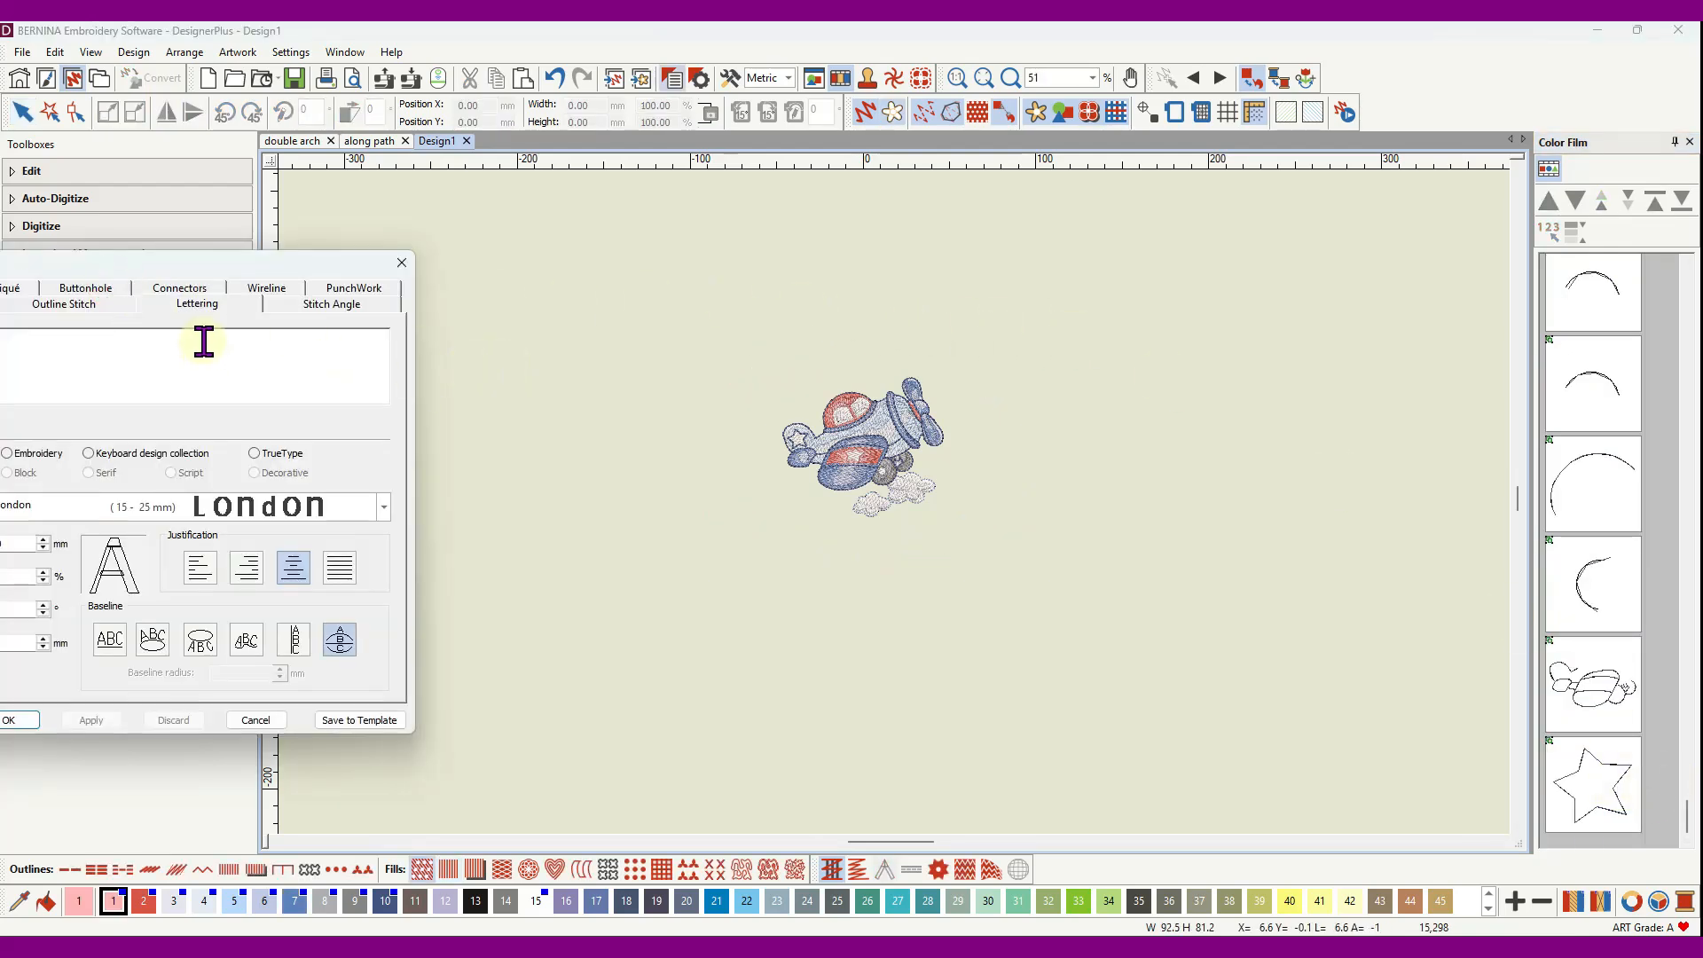
{"action": "left_click_drag", "start_coordinate": [220, 266], "coordinate": [576, 200]}
{"action": "left_click", "coordinate": [313, 290]}
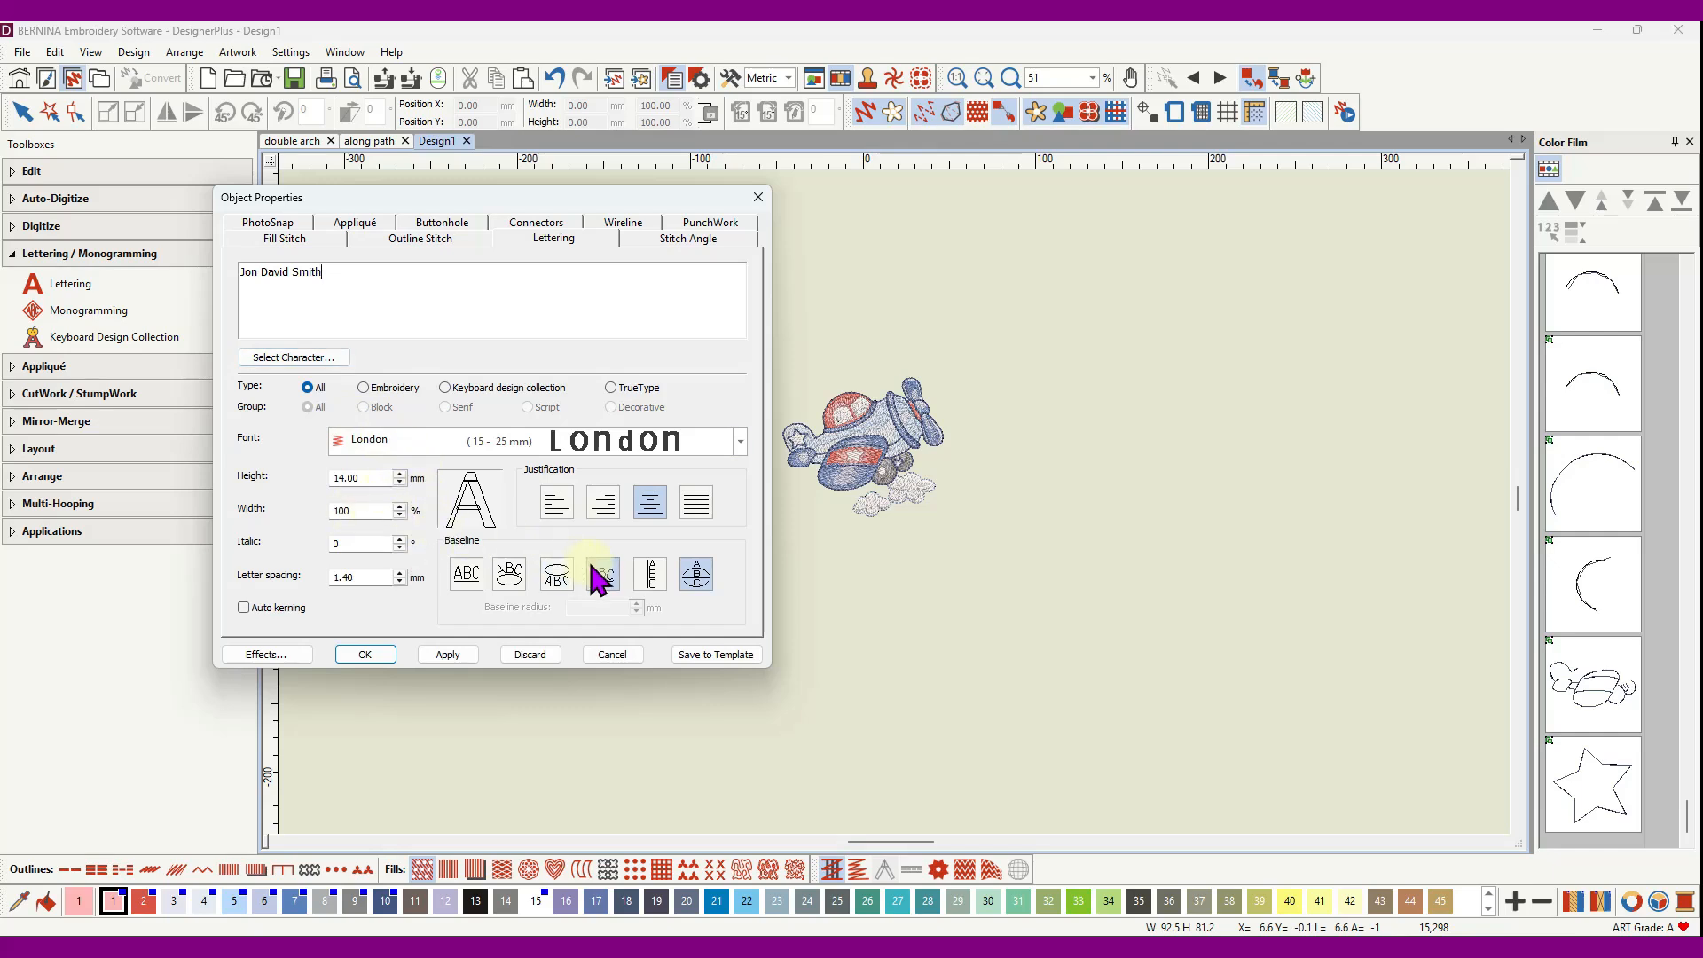
{"action": "left_click", "coordinate": [508, 575]}
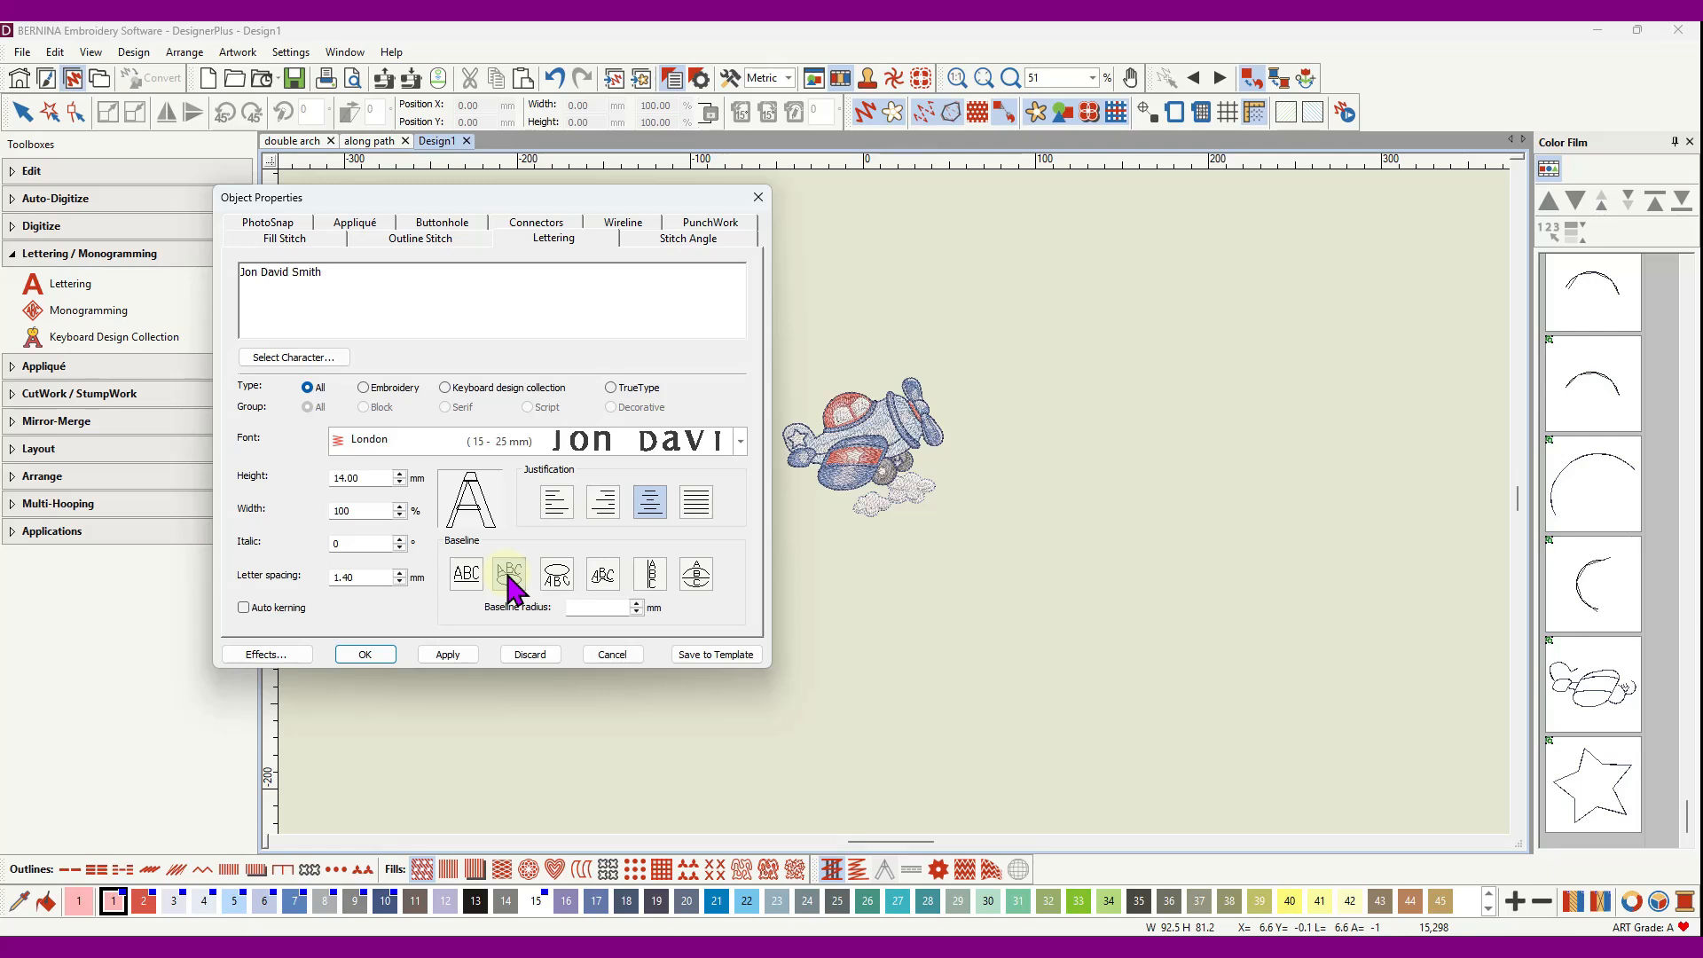
{"action": "left_click", "coordinate": [465, 654]}
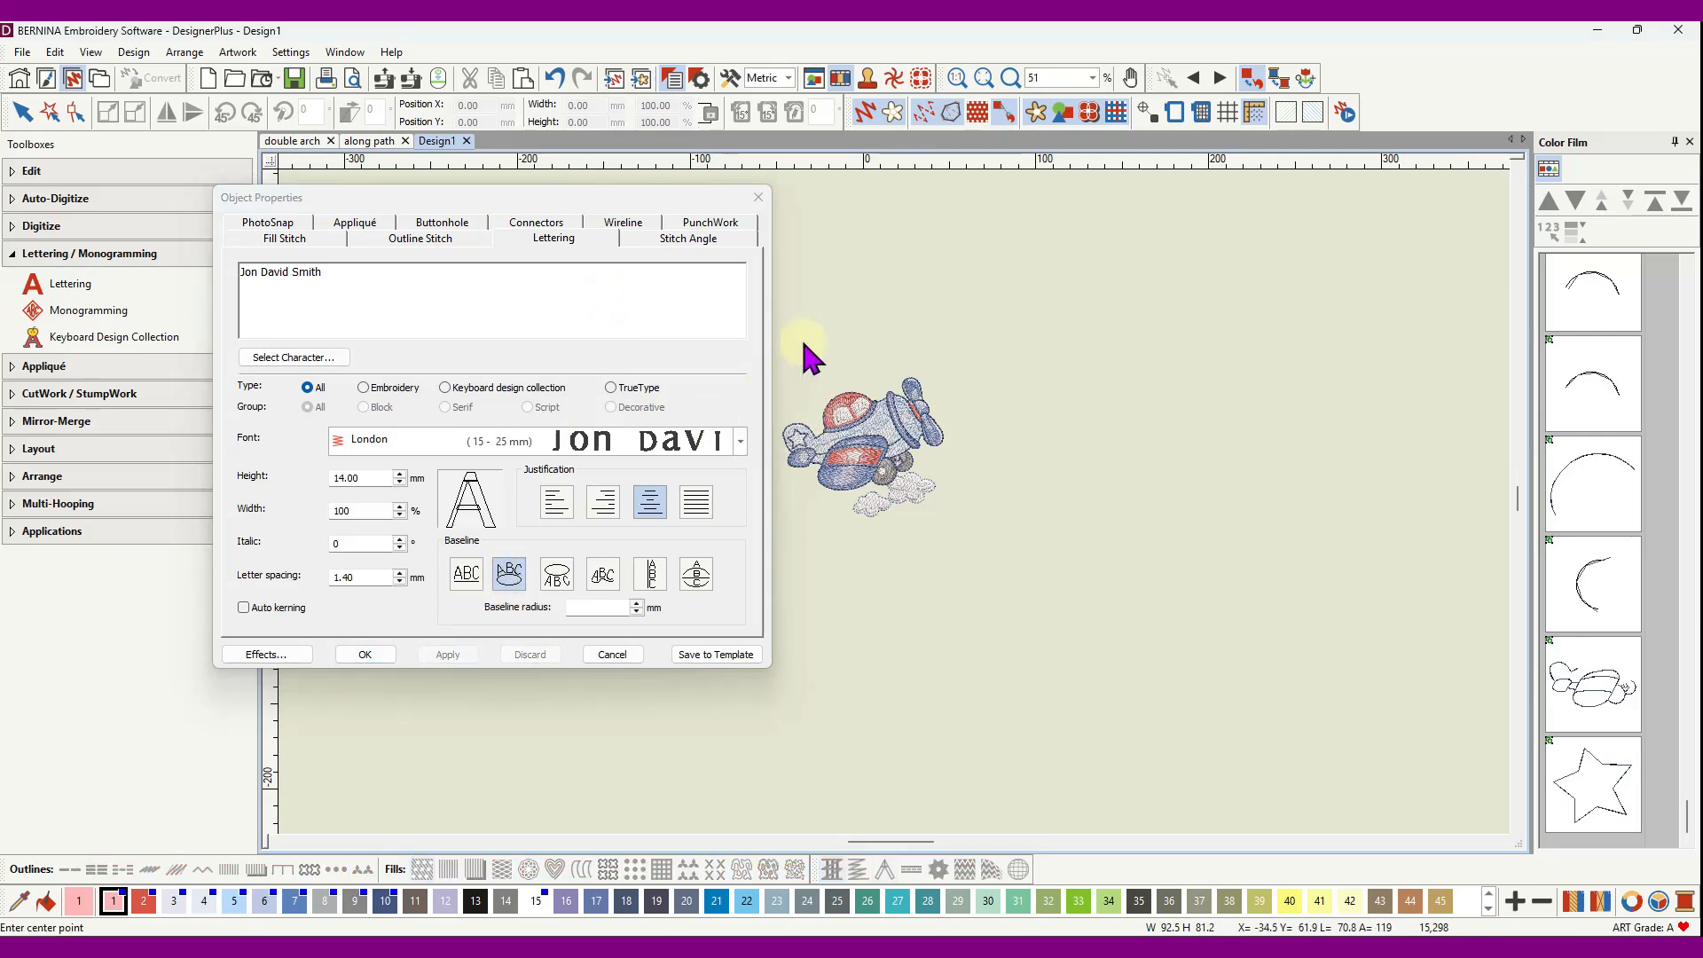
{"action": "left_click", "coordinate": [799, 340]}
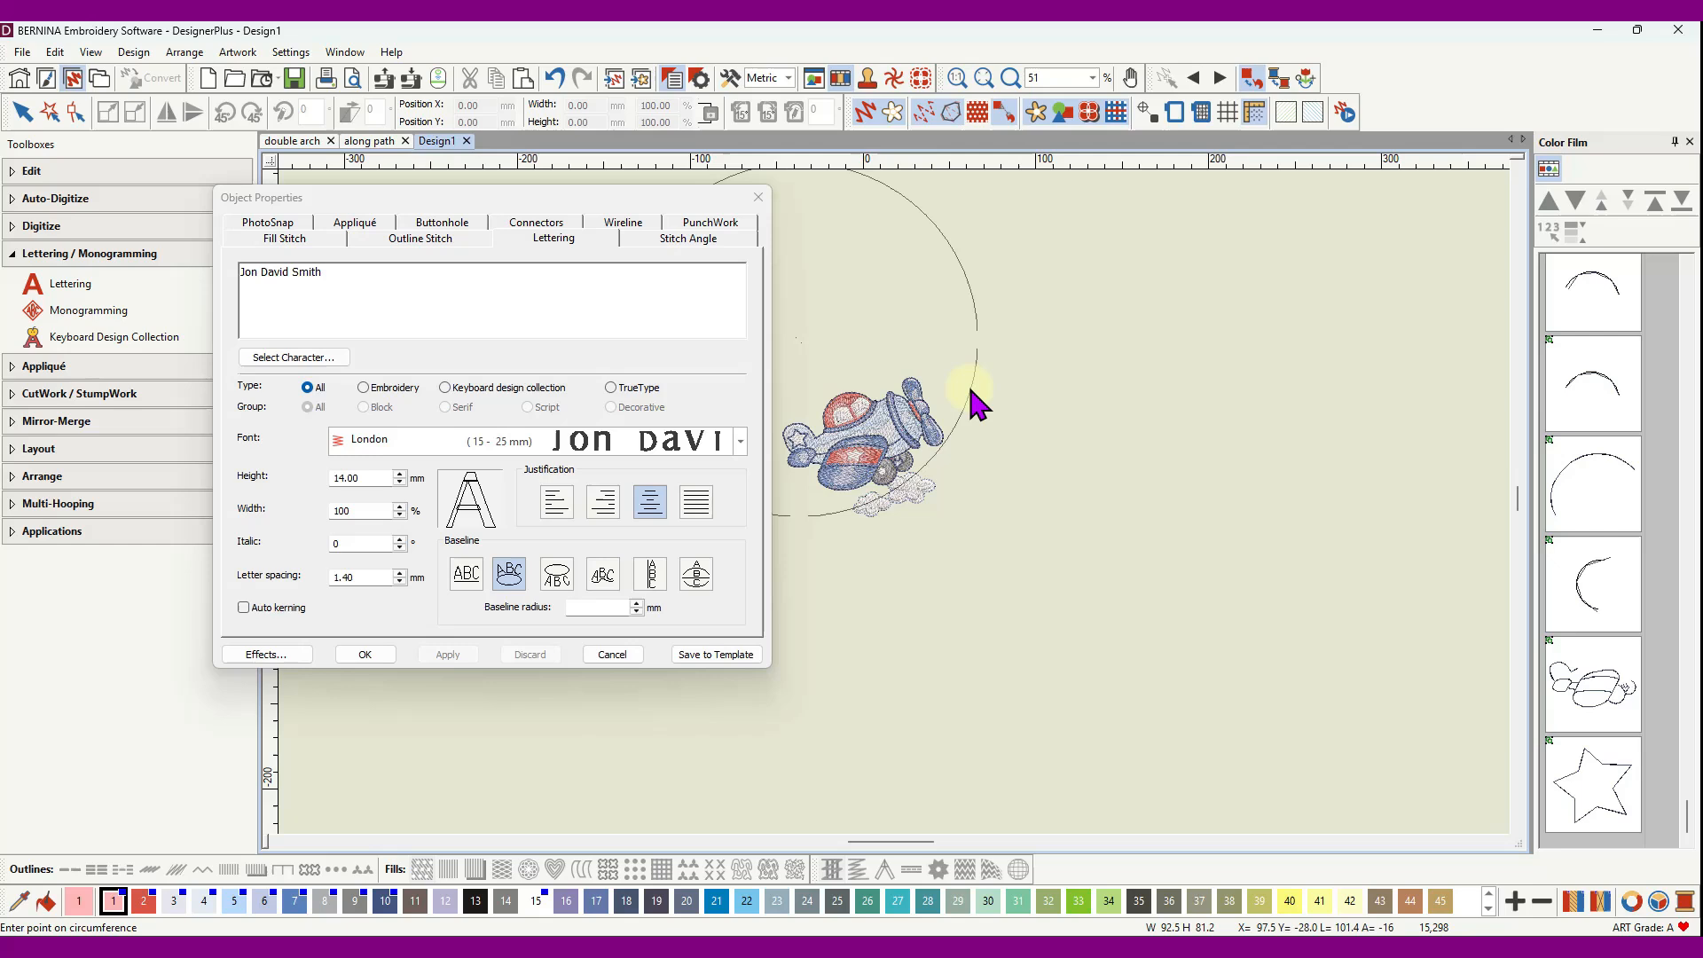
{"action": "left_click", "coordinate": [955, 336]}
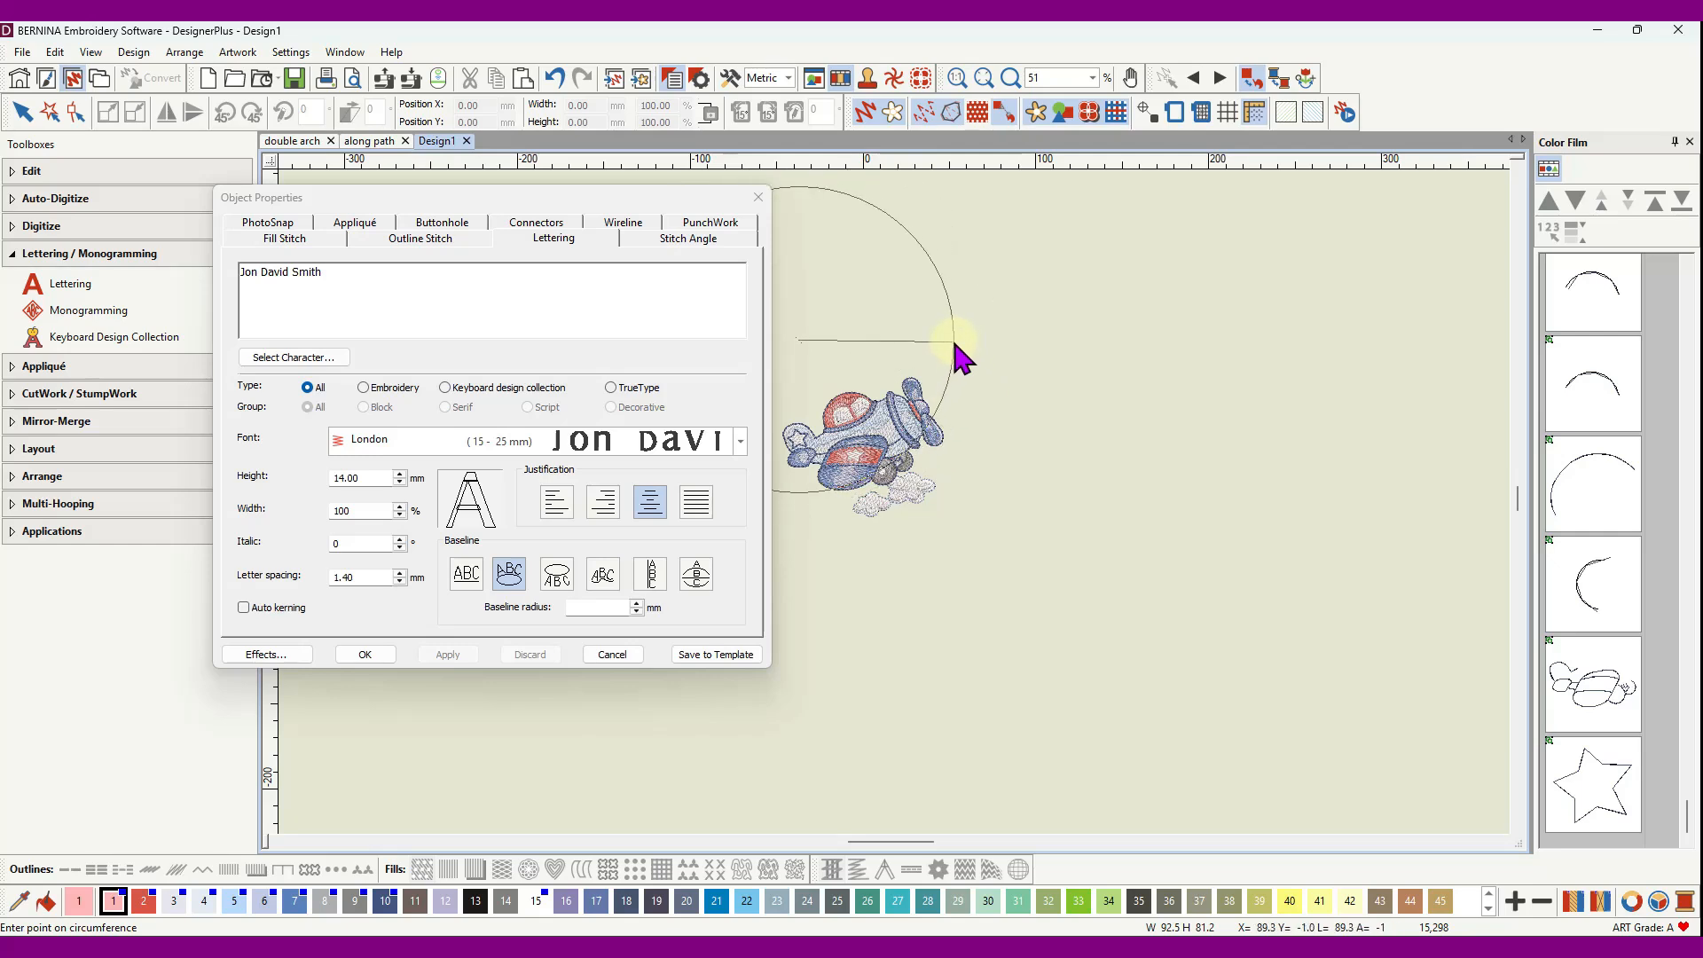
{"action": "left_click_drag", "start_coordinate": [663, 199], "coordinate": [645, 205]}
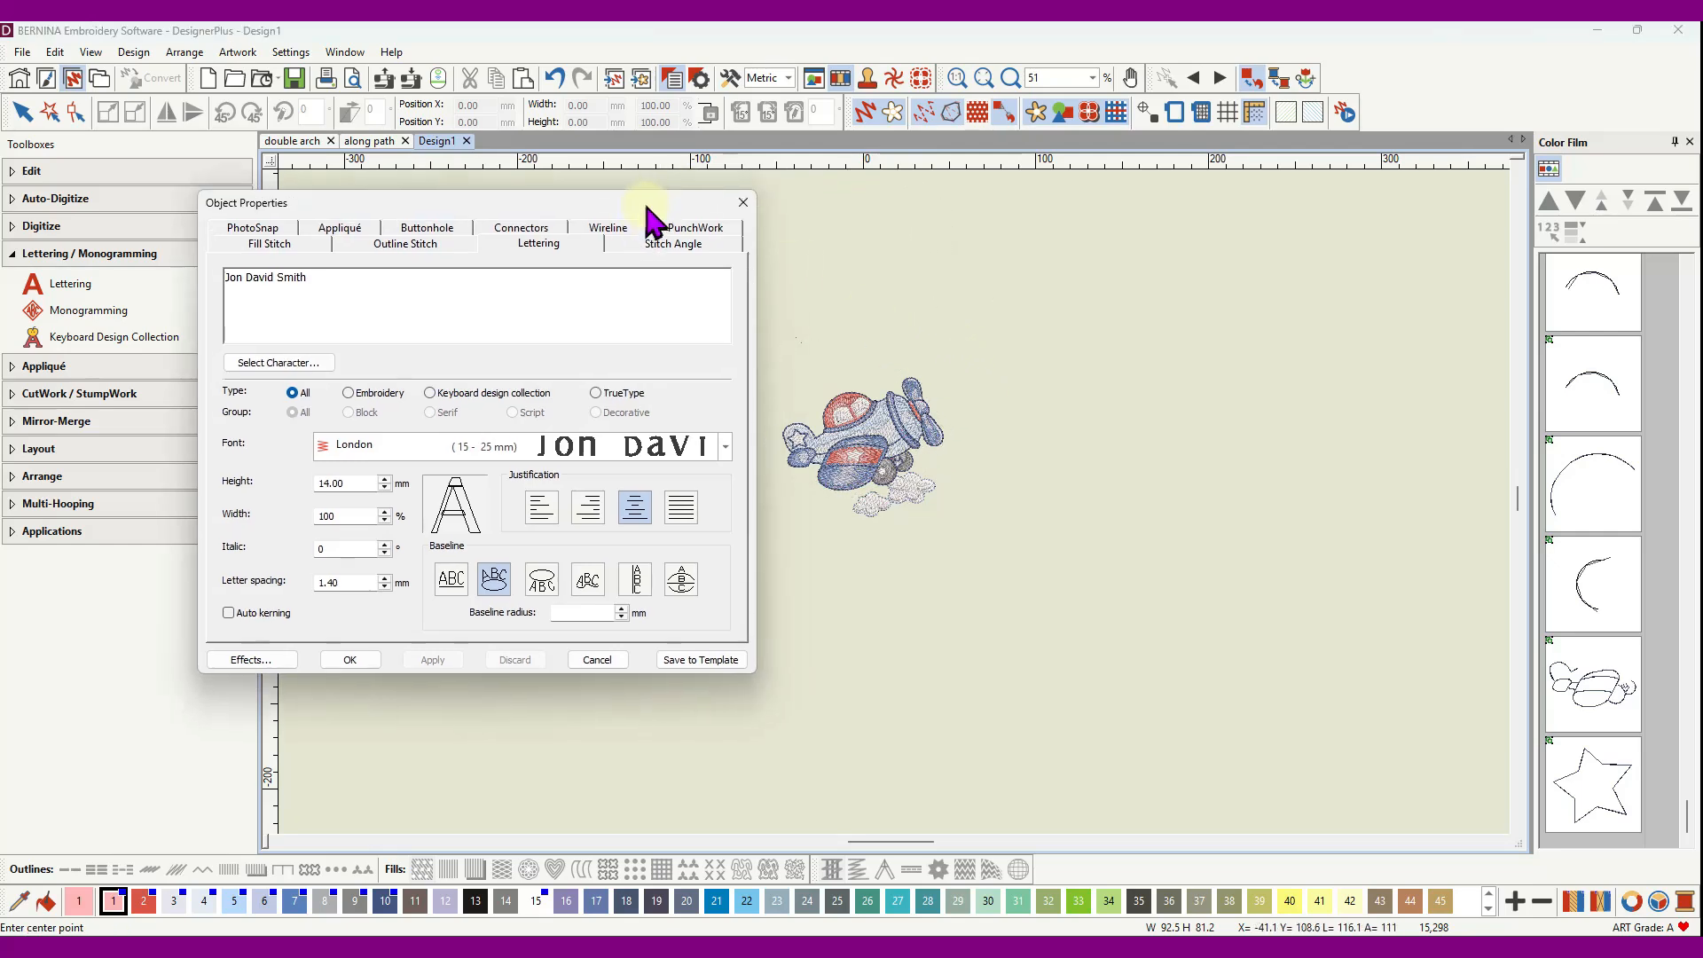
- Place the name lettering on a circular baseline centred on the airplane, with a radius of about 71 mm
{"action": "left_click", "coordinate": [346, 663]}
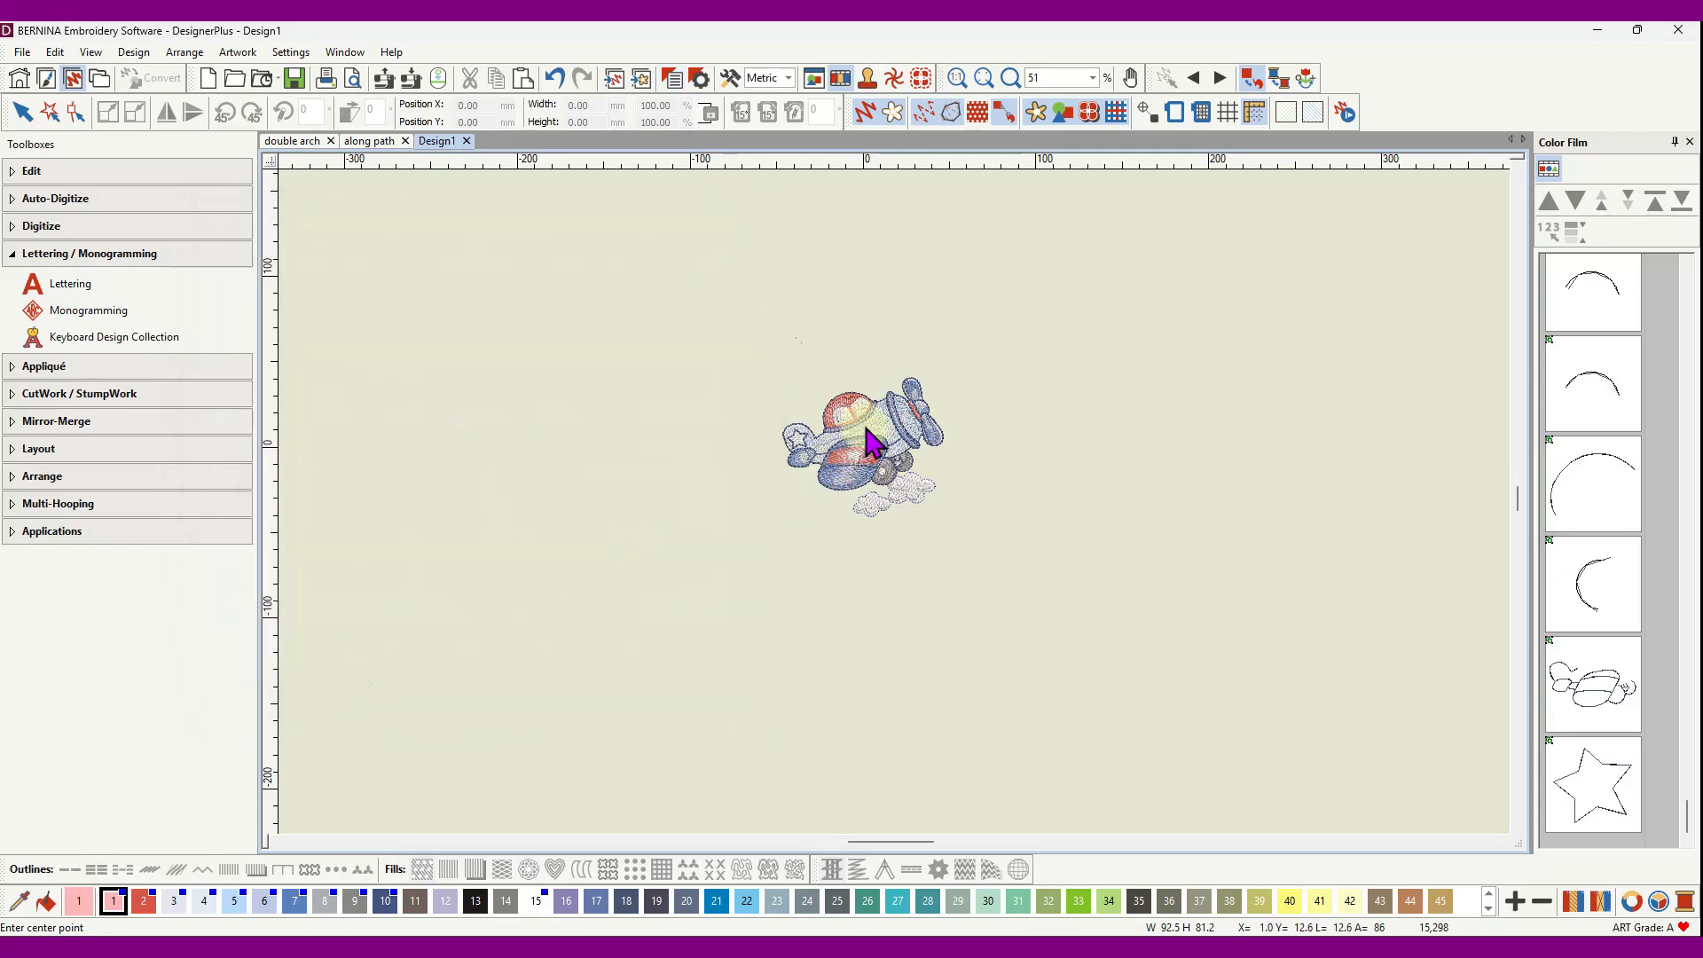
{"action": "left_click", "coordinate": [861, 443]}
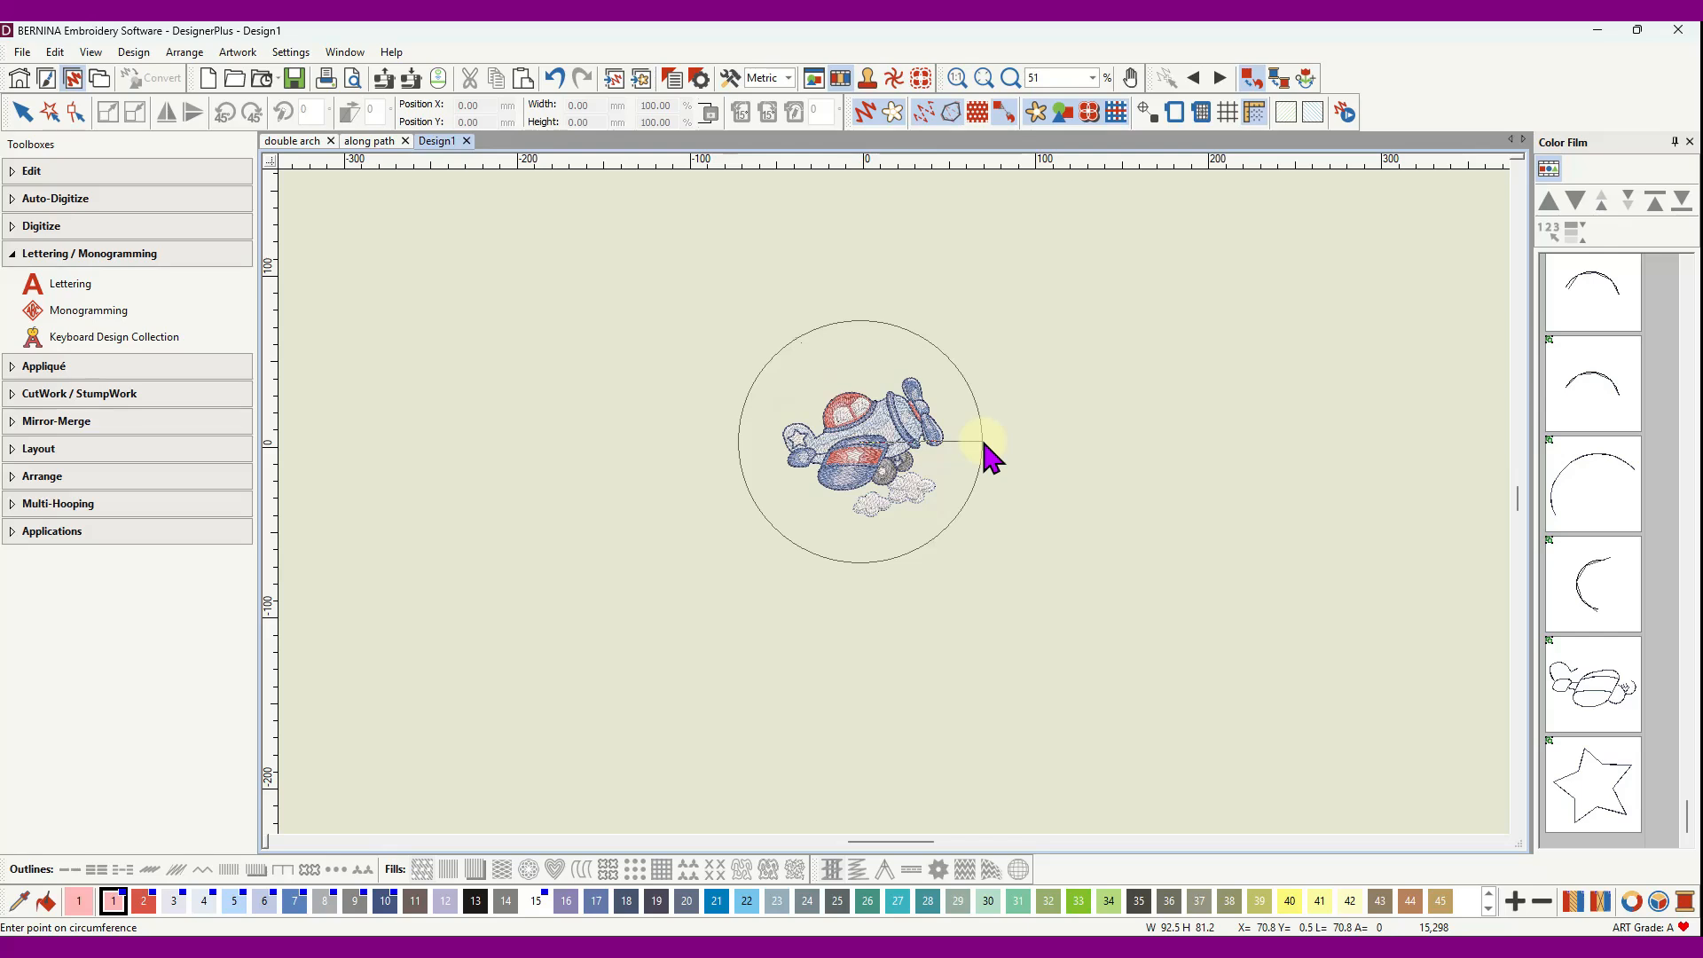
{"action": "left_click", "coordinate": [983, 442]}
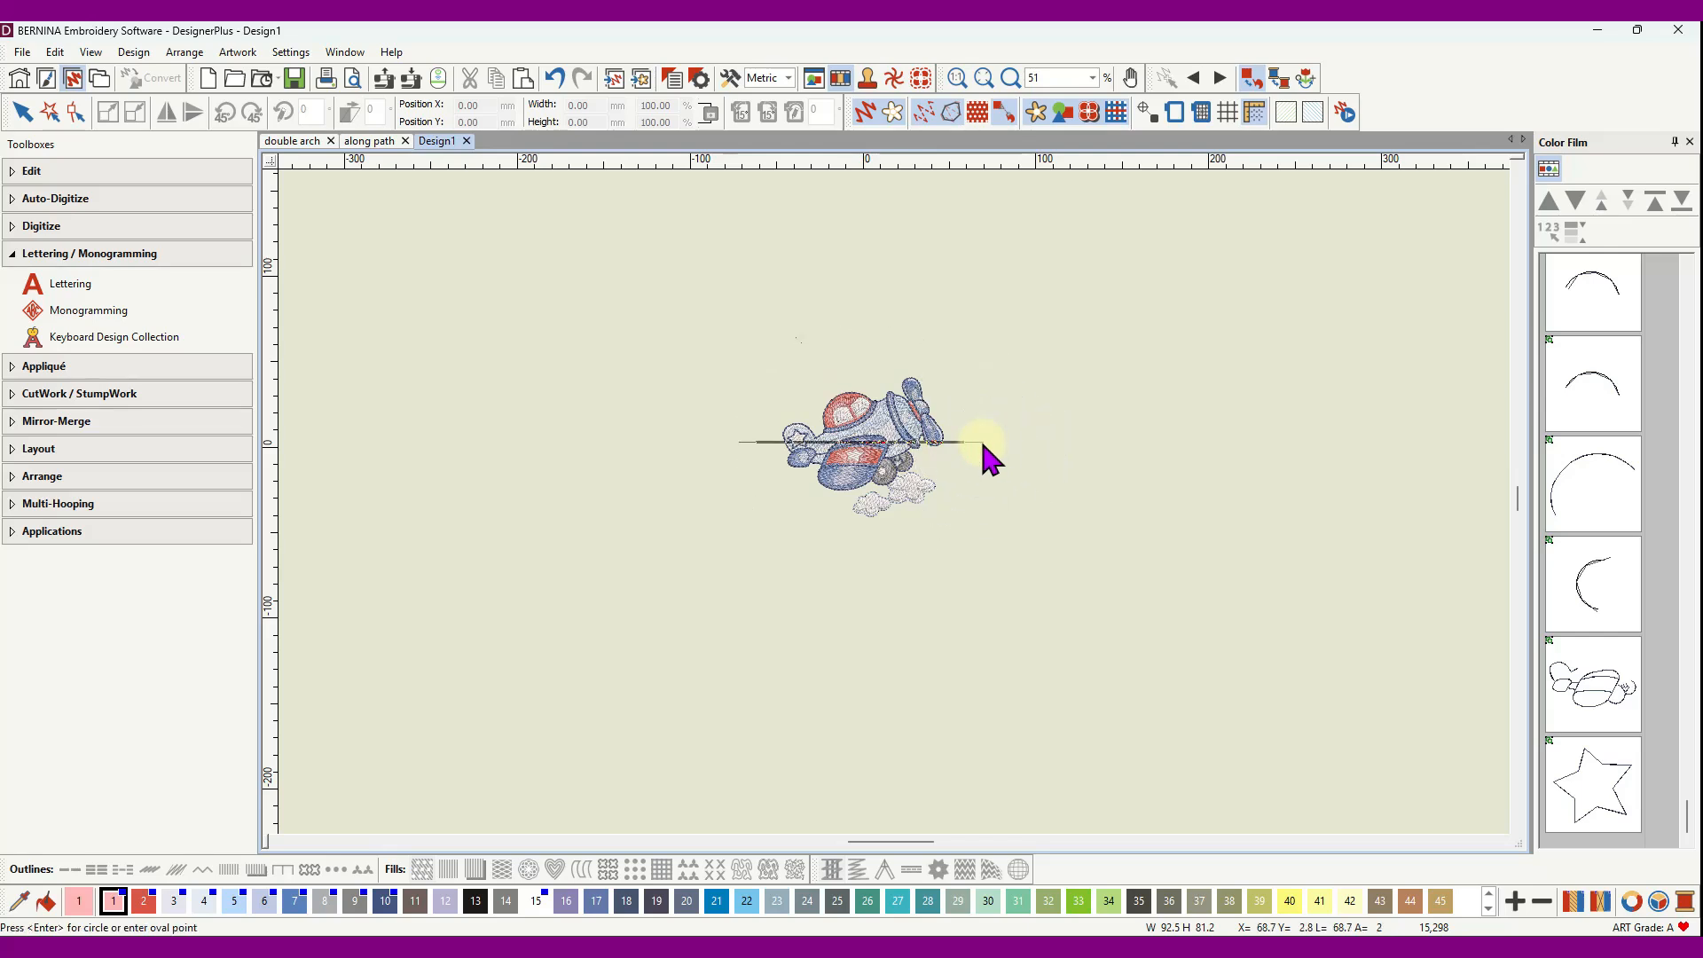
{"action": "key", "text": "Return"}
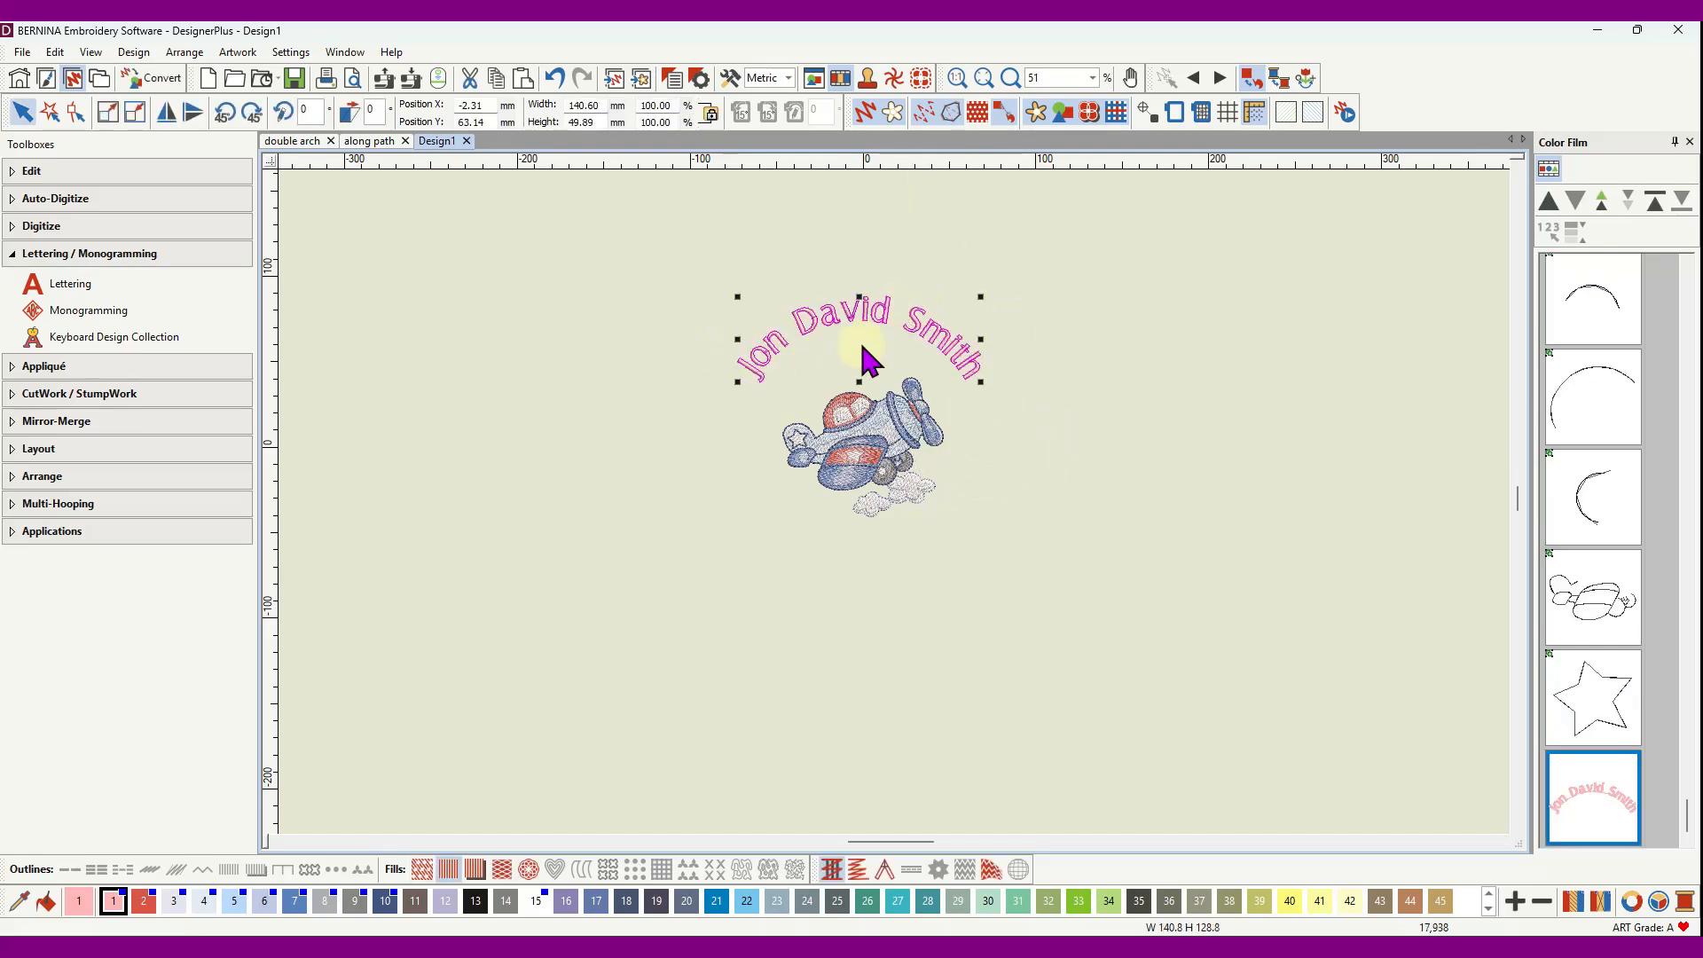
- Enlarge the name's baseline circle by lowering its centre point, flattening the arch to about 148 mm wide and 38 mm high
{"action": "left_click", "coordinate": [72, 111]}
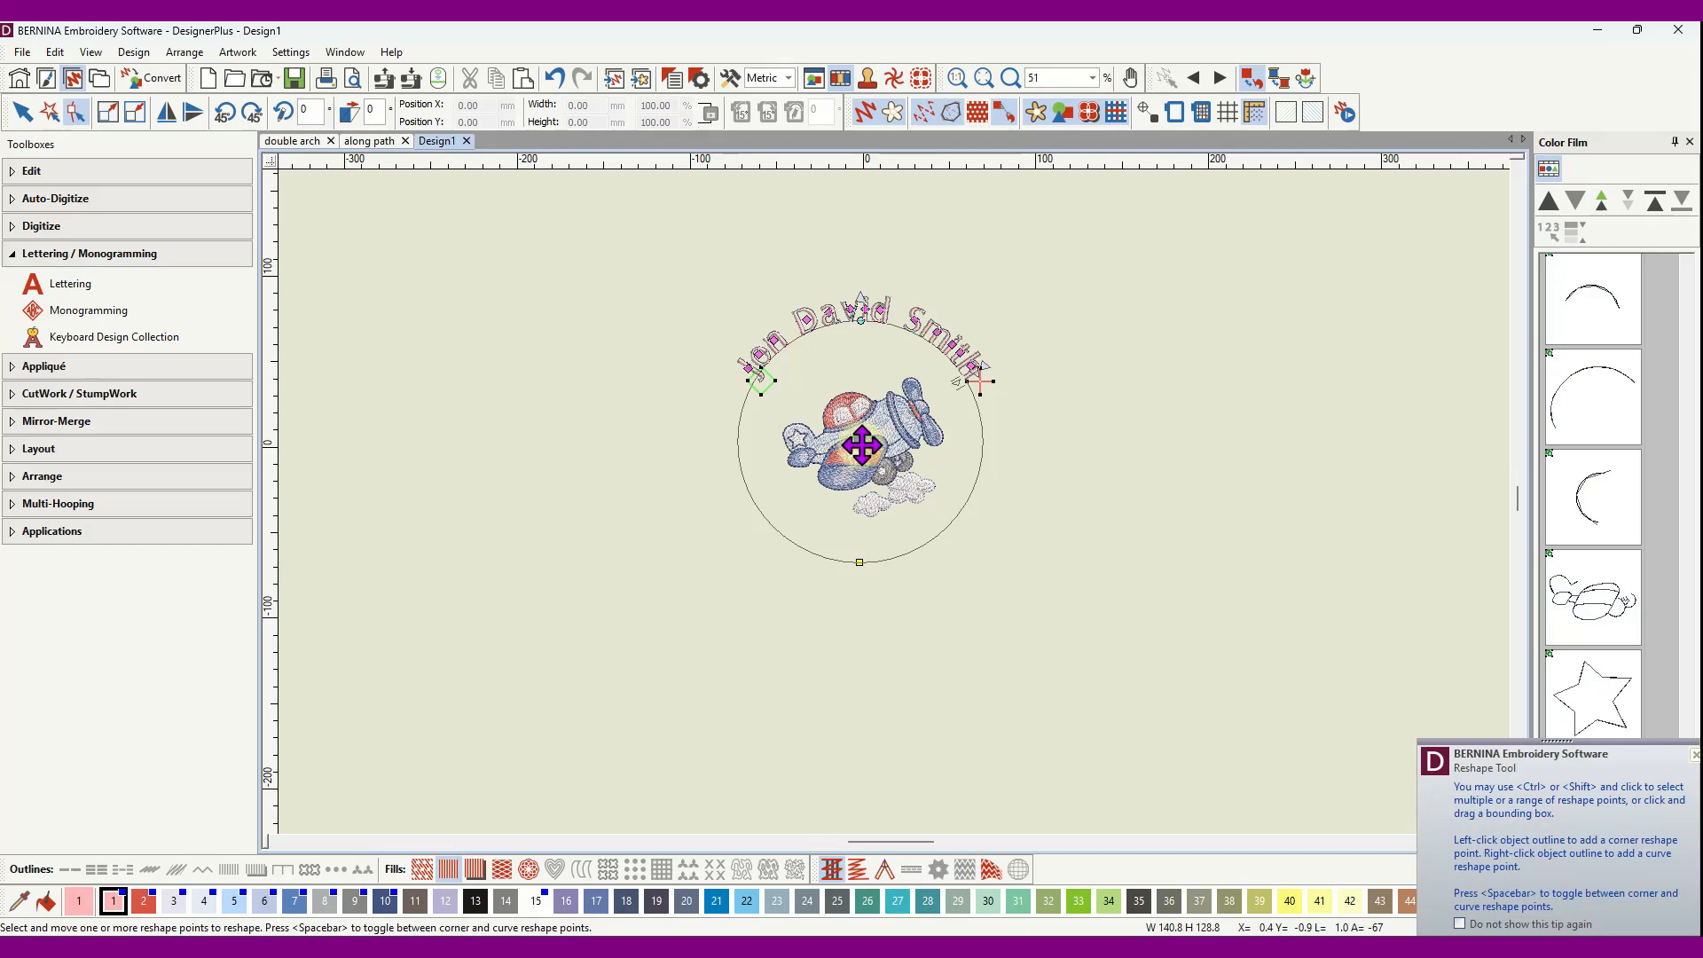
{"action": "left_click_drag", "start_coordinate": [861, 445], "coordinate": [914, 544]}
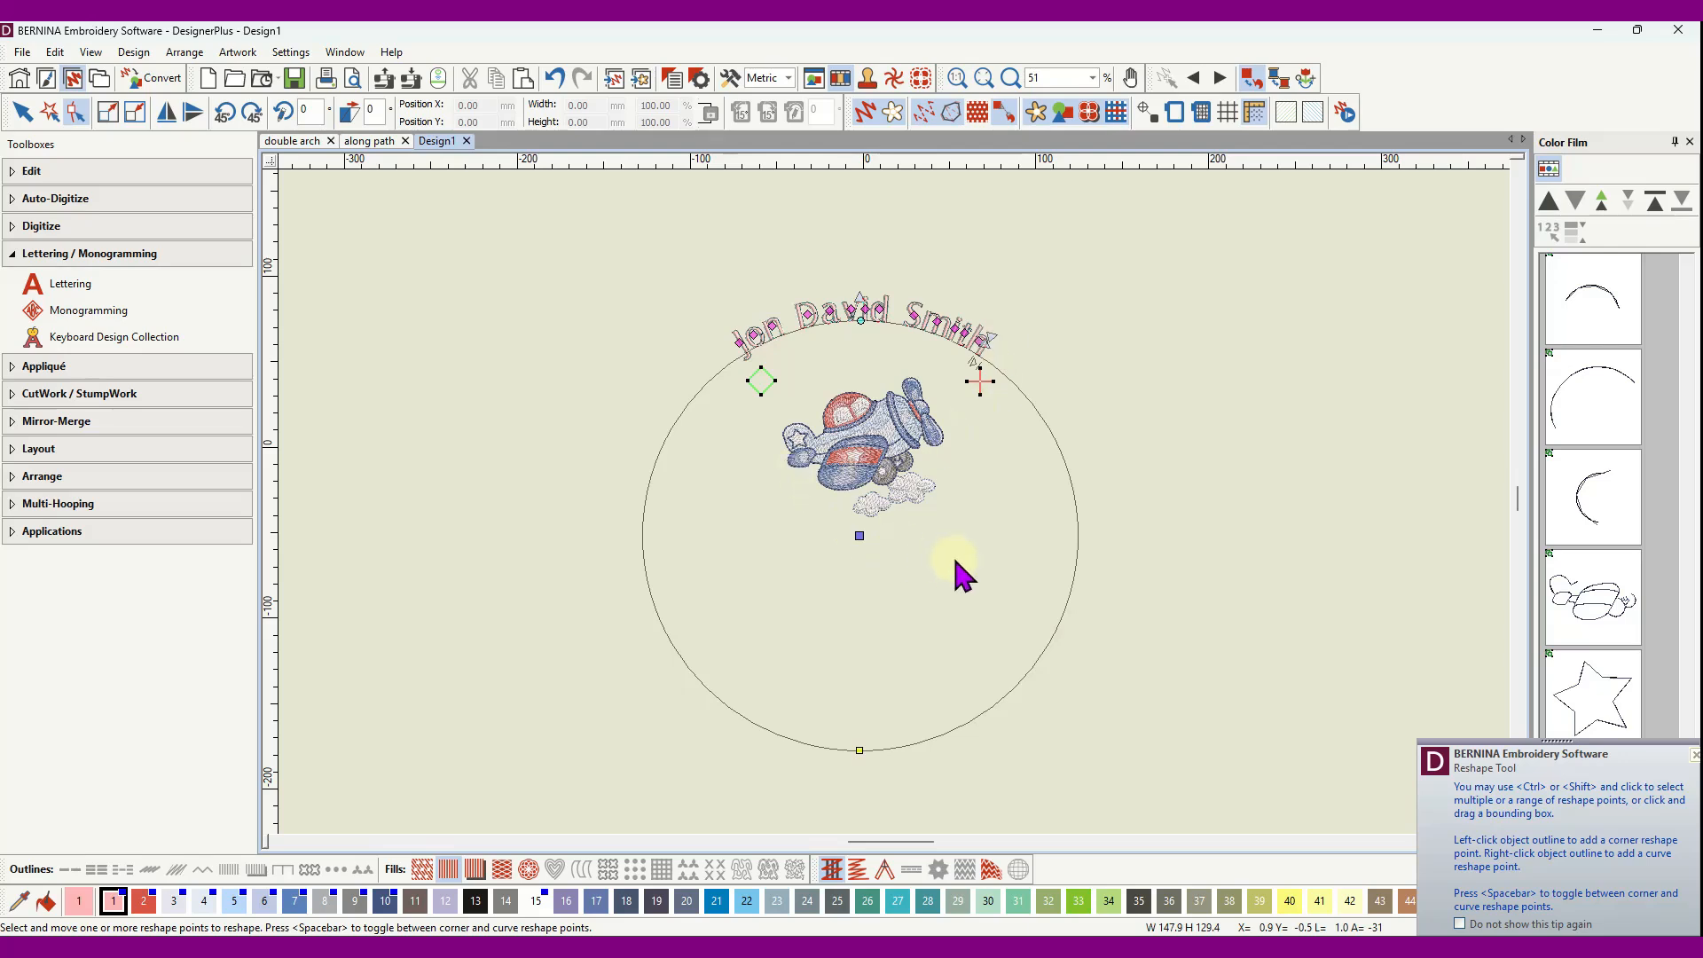
- Select the name lettering together with the airplane and align their centres vertically
{"action": "left_click", "coordinate": [50, 479]}
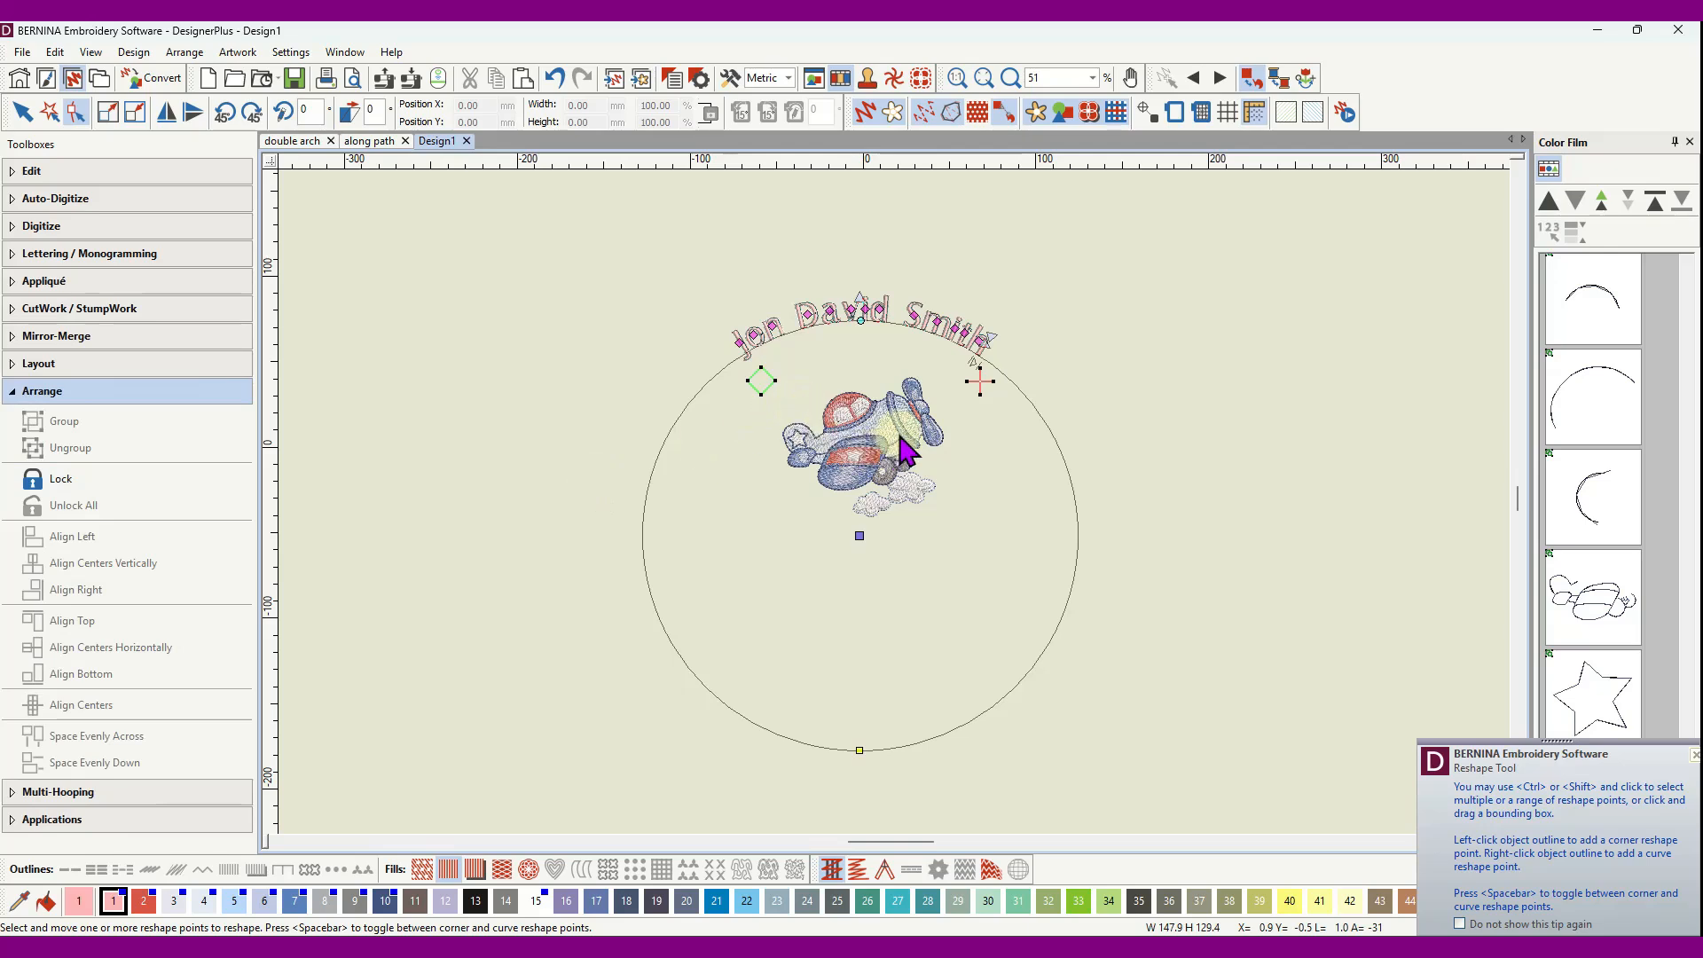
{"action": "left_click", "coordinate": [22, 112]}
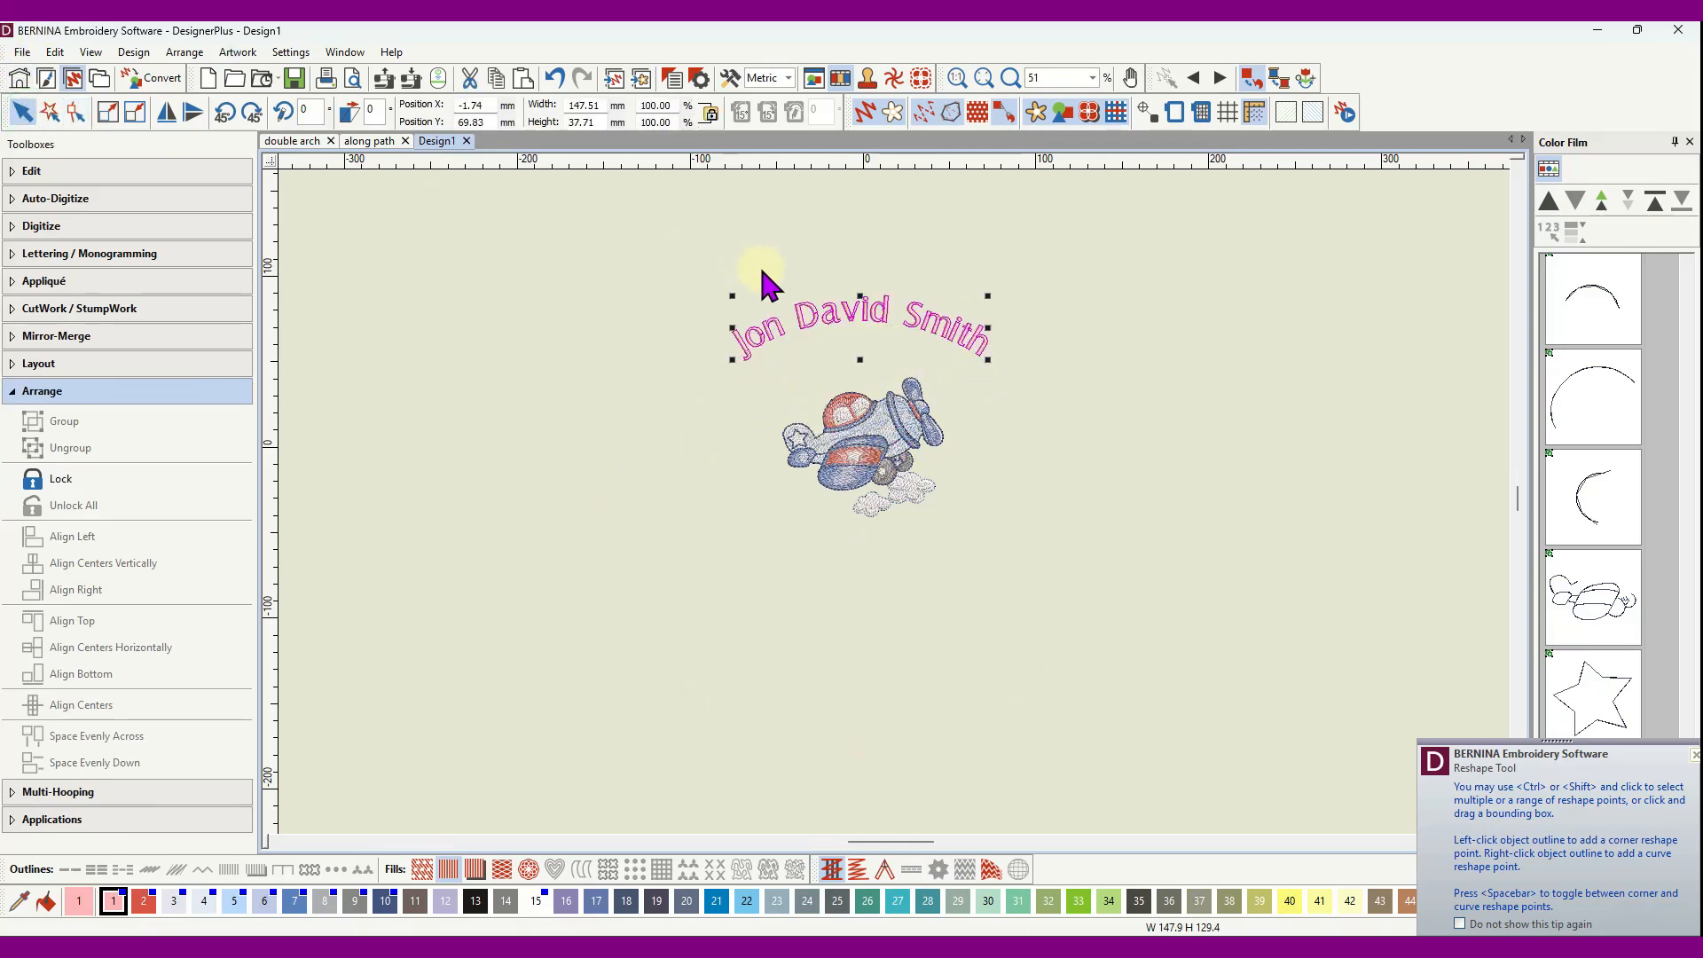
{"action": "left_click", "coordinate": [871, 473], "text": "ctrl"}
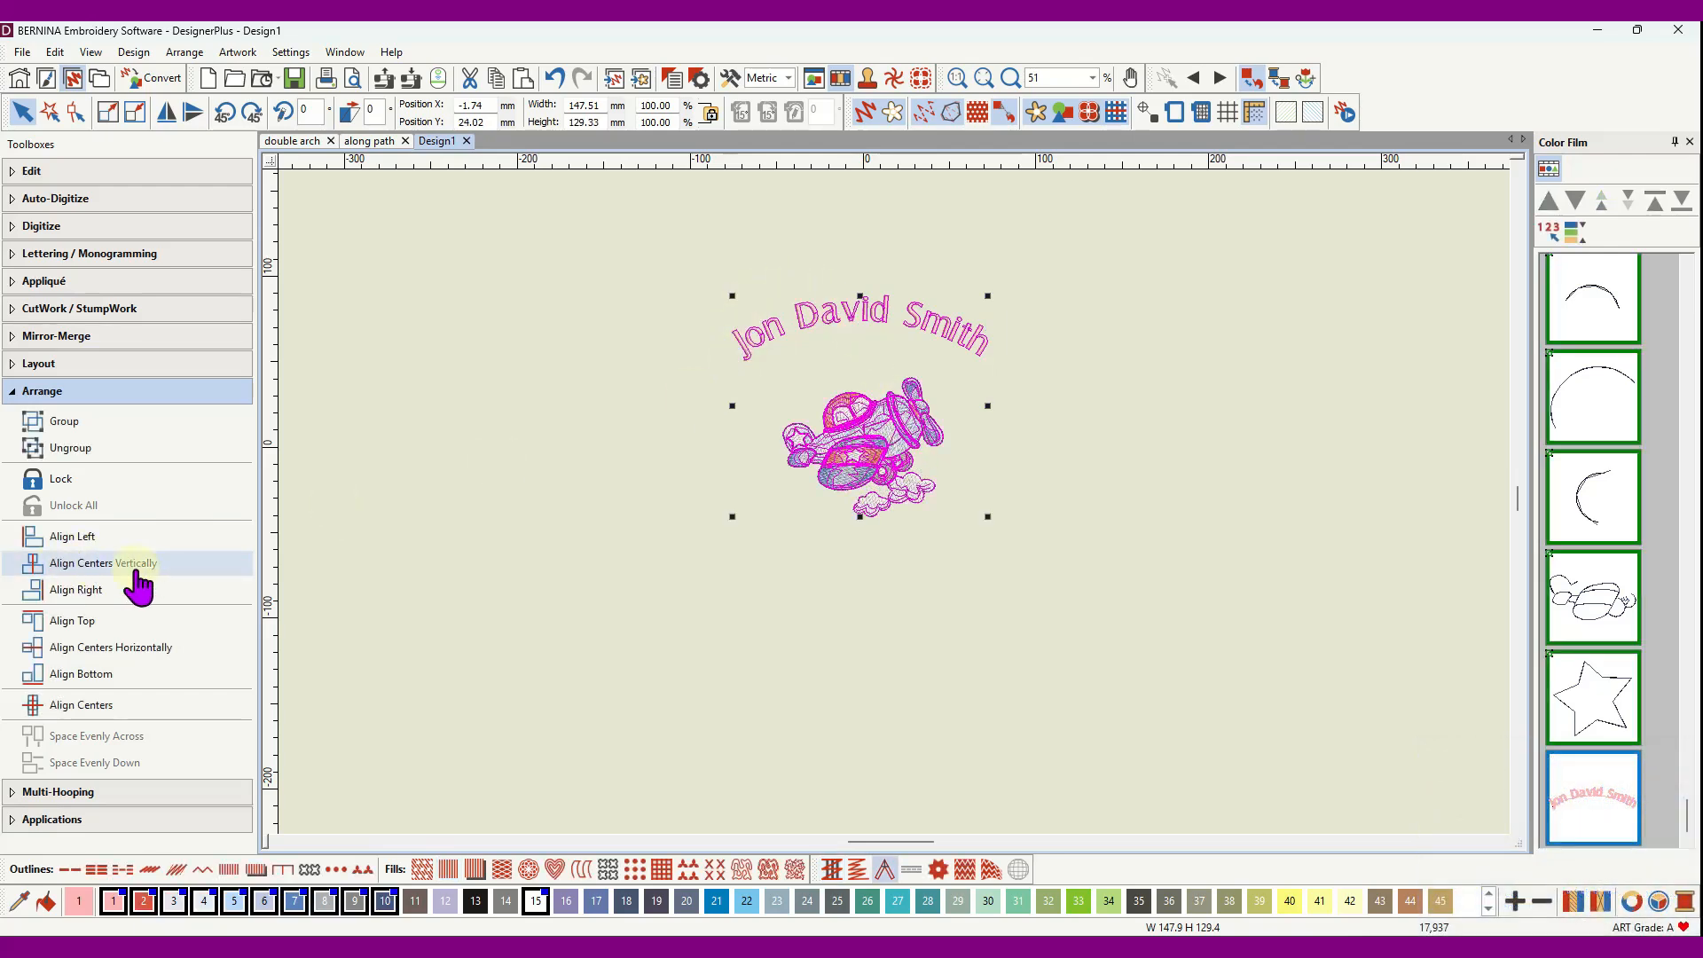
{"action": "left_click", "coordinate": [89, 568]}
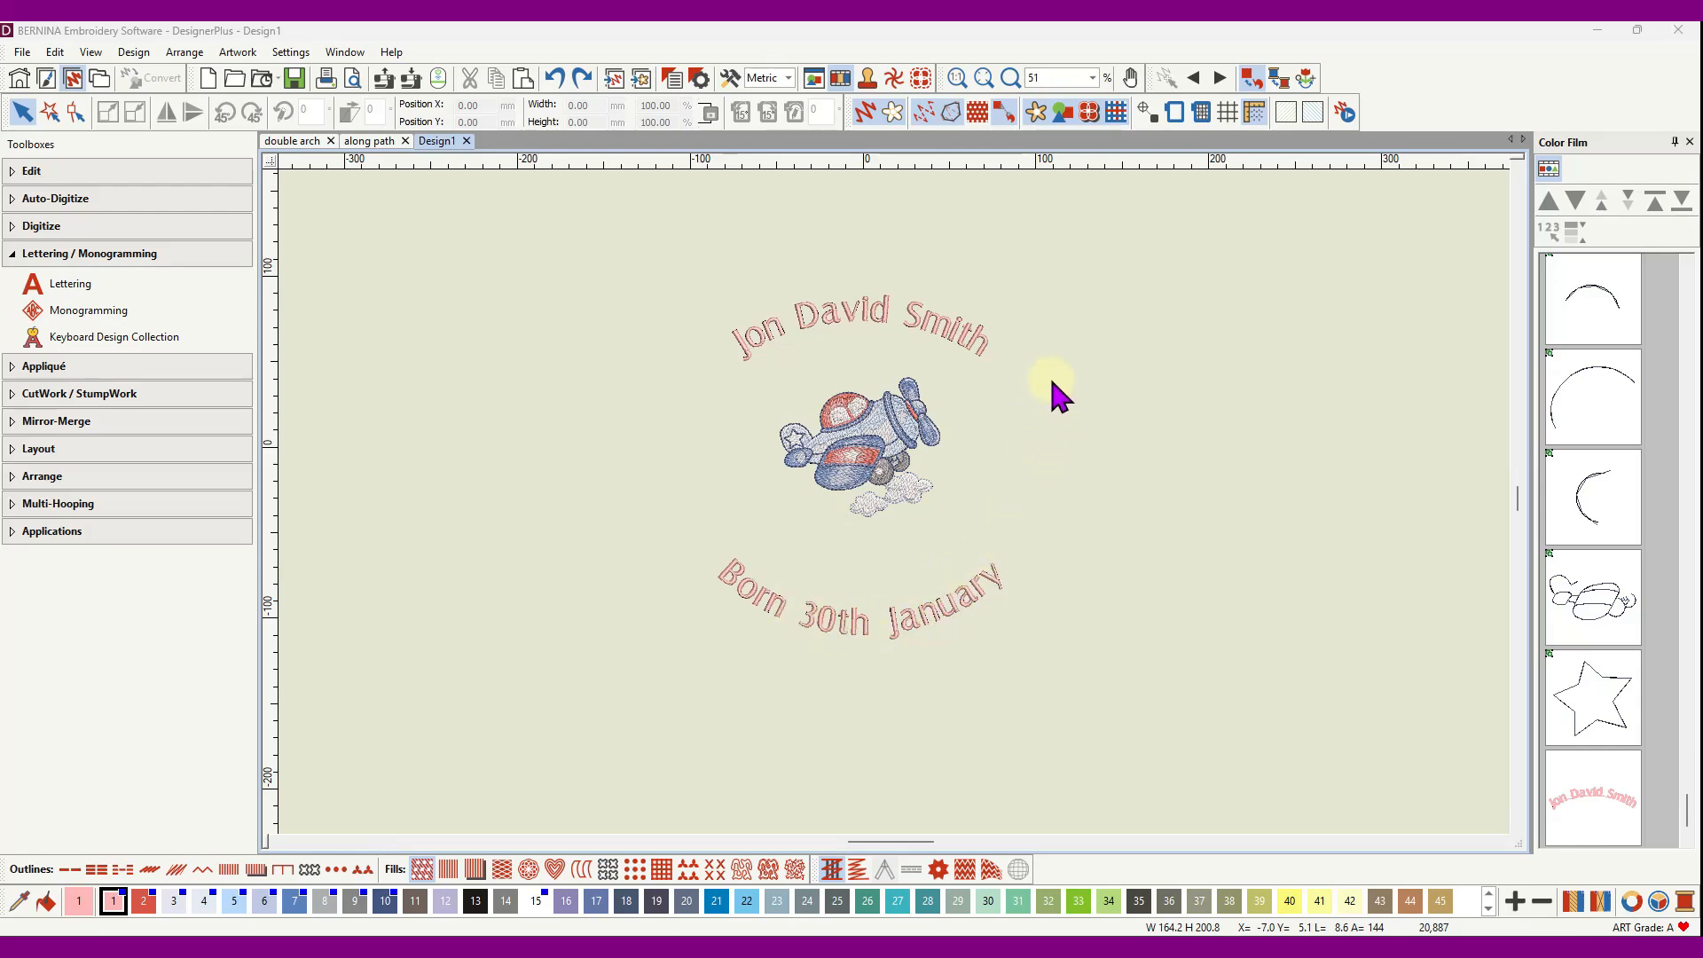
- Reshape the name's baseline circle into an open arc around the airplane's tail side by separating its two end points along the circle
{"action": "left_click", "coordinate": [850, 323]}
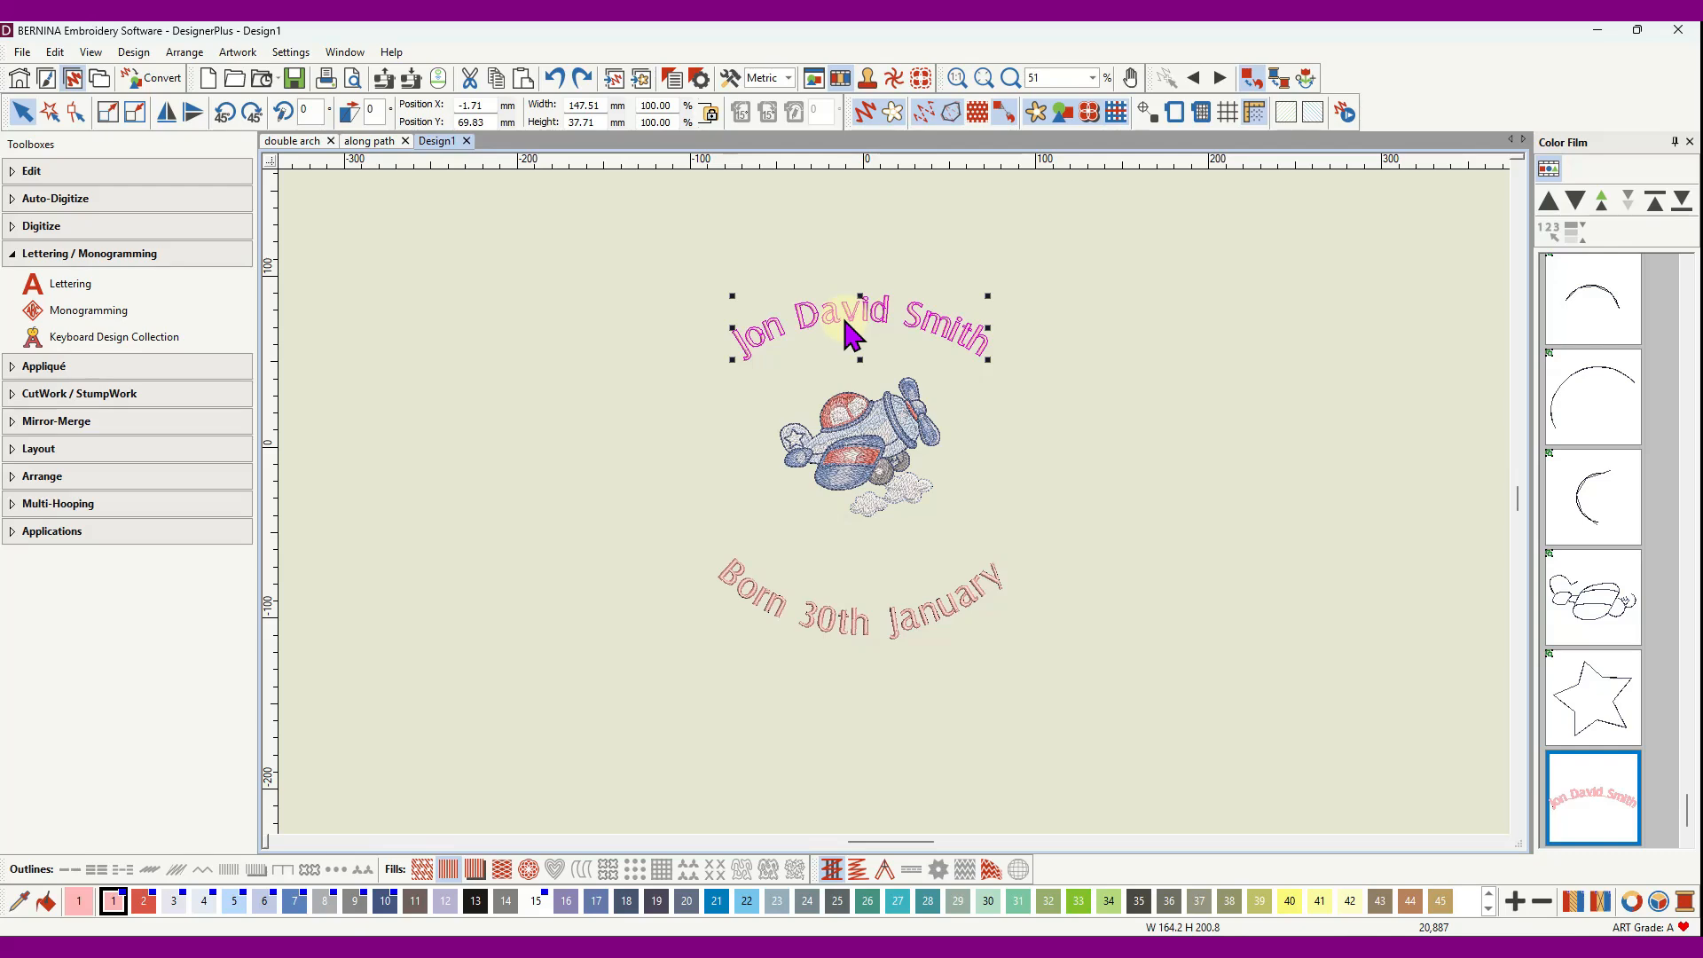
{"action": "left_click", "coordinate": [76, 114]}
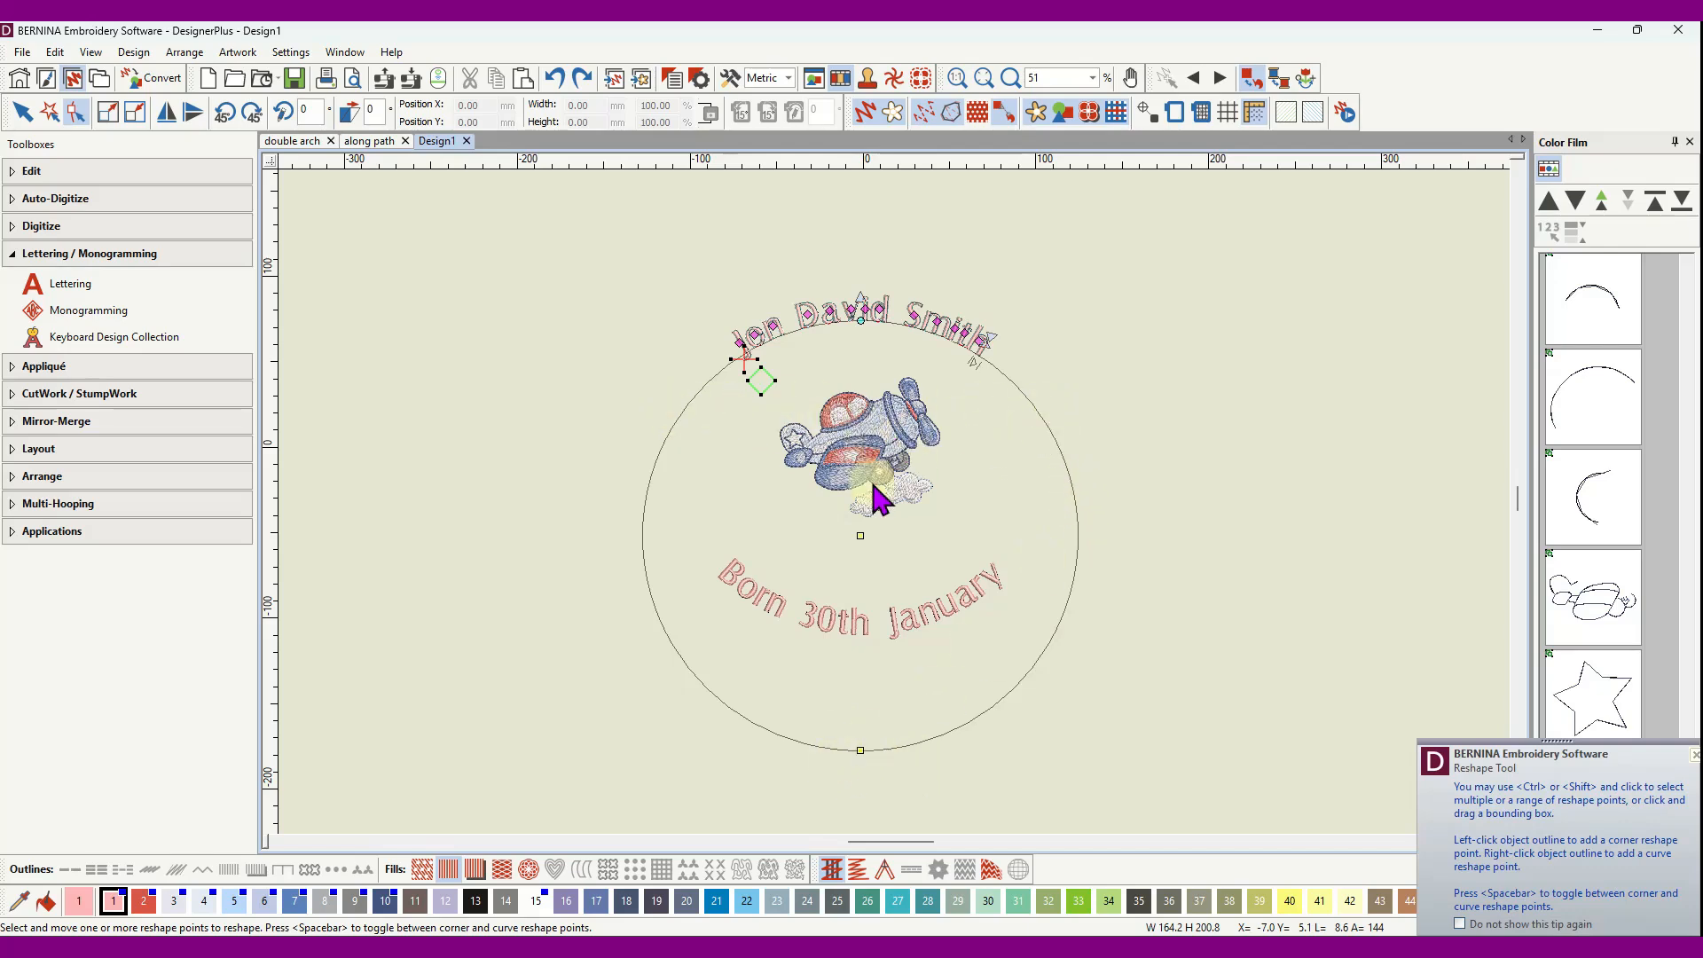
{"action": "left_click", "coordinate": [860, 752]}
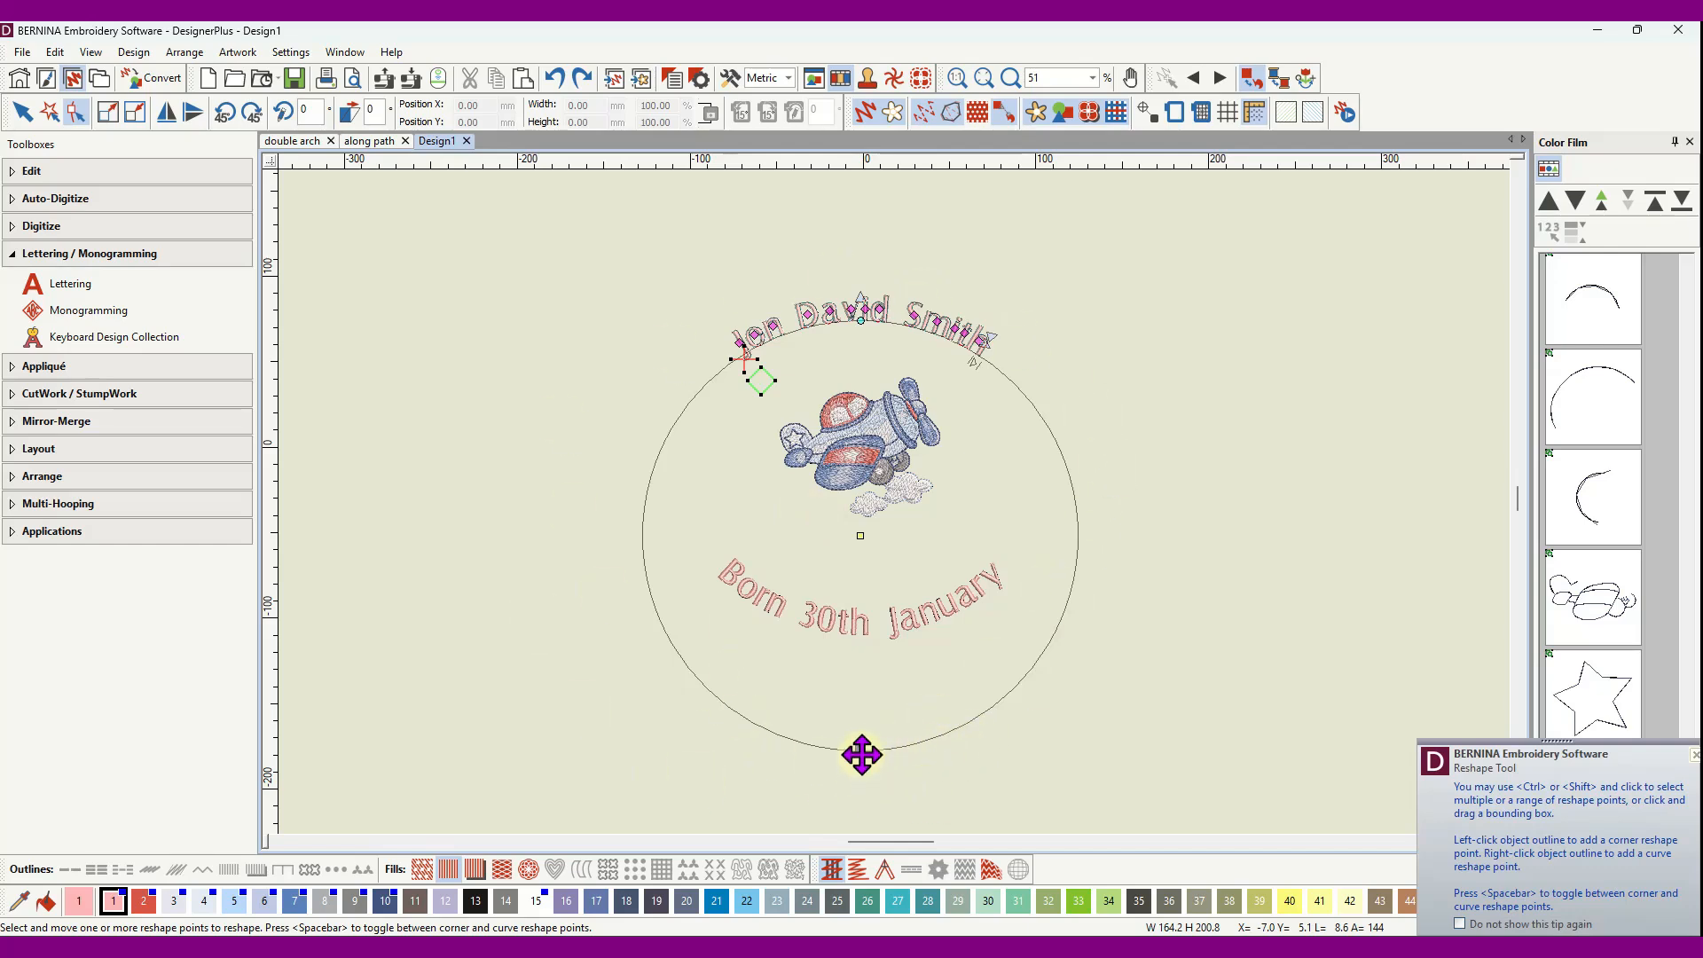
{"action": "left_click_drag", "start_coordinate": [862, 753], "coordinate": [879, 321]}
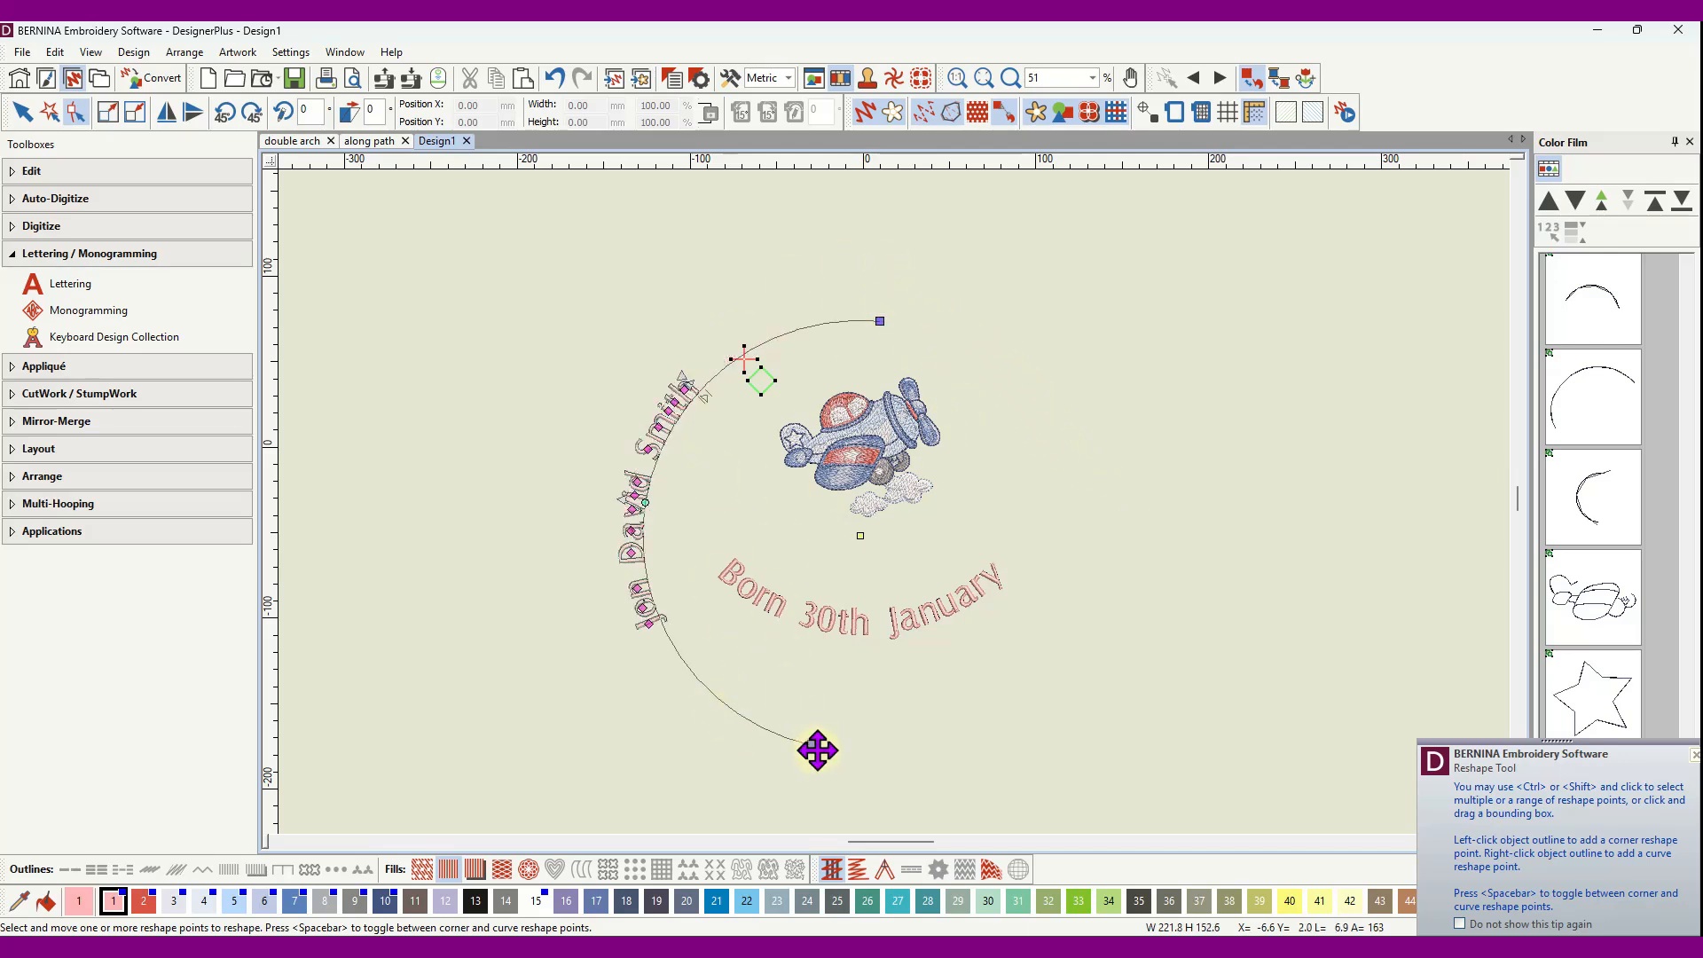
{"action": "left_click_drag", "start_coordinate": [817, 750], "coordinate": [709, 688]}
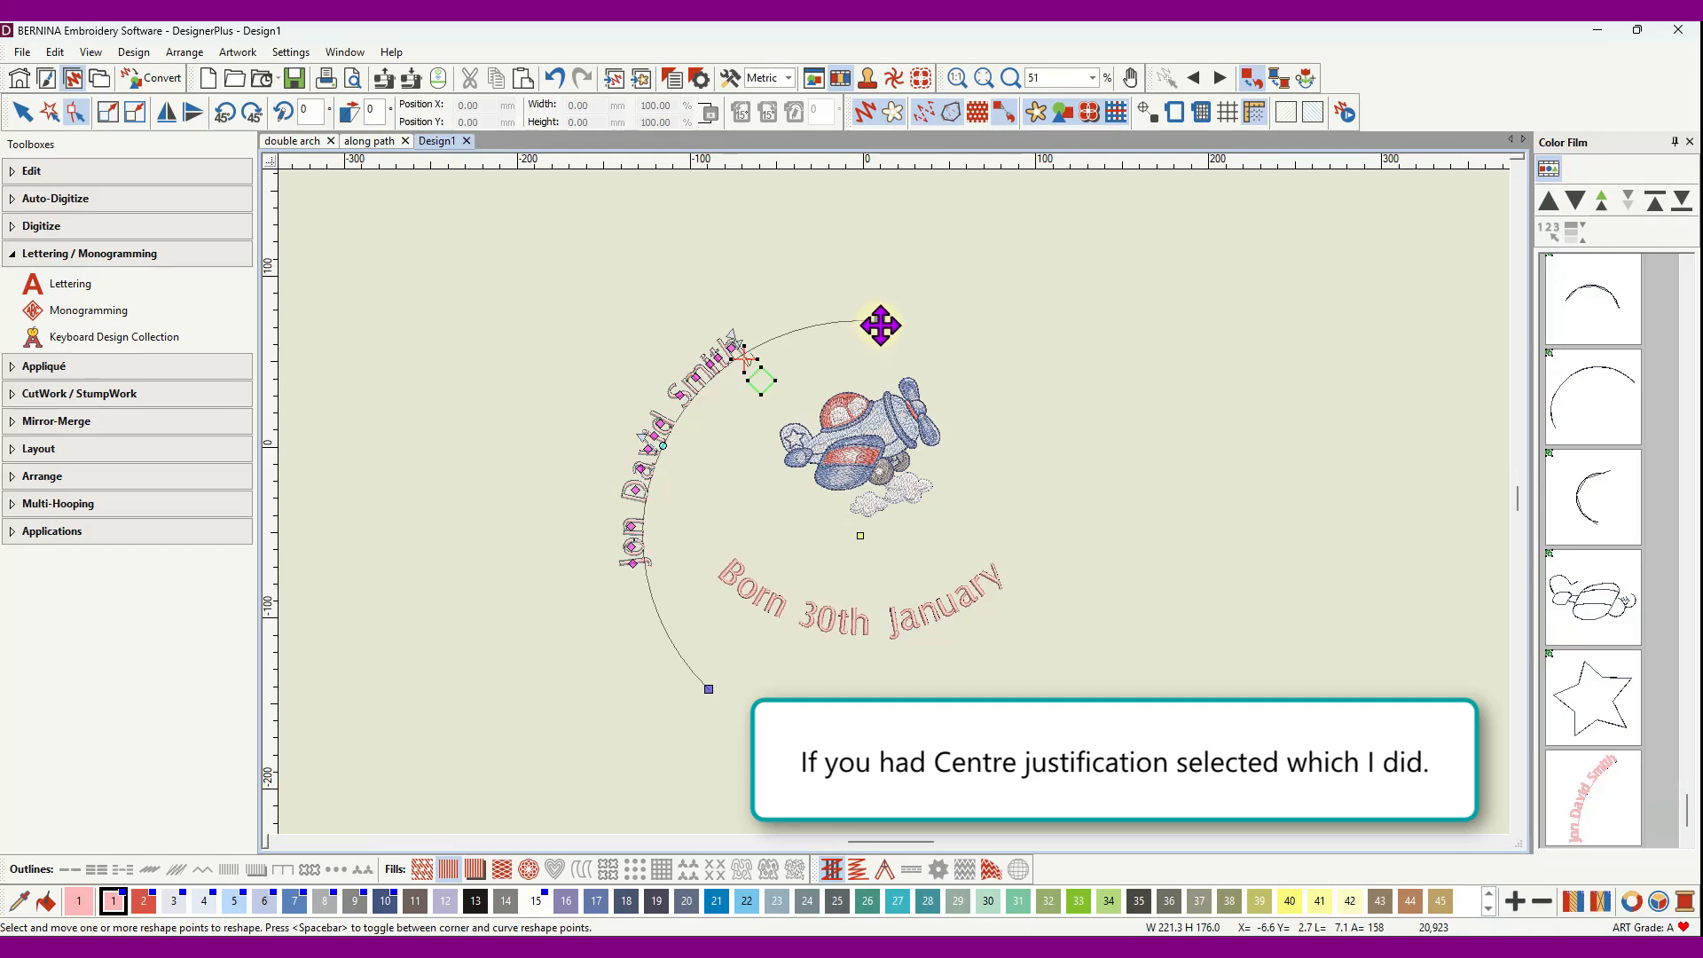
- Adjust both ends of the baseline arc so the name spans about 107 by 114 mm, and recolour the name lettering with blue colour 7
{"action": "left_click_drag", "start_coordinate": [880, 325], "coordinate": [933, 333]}
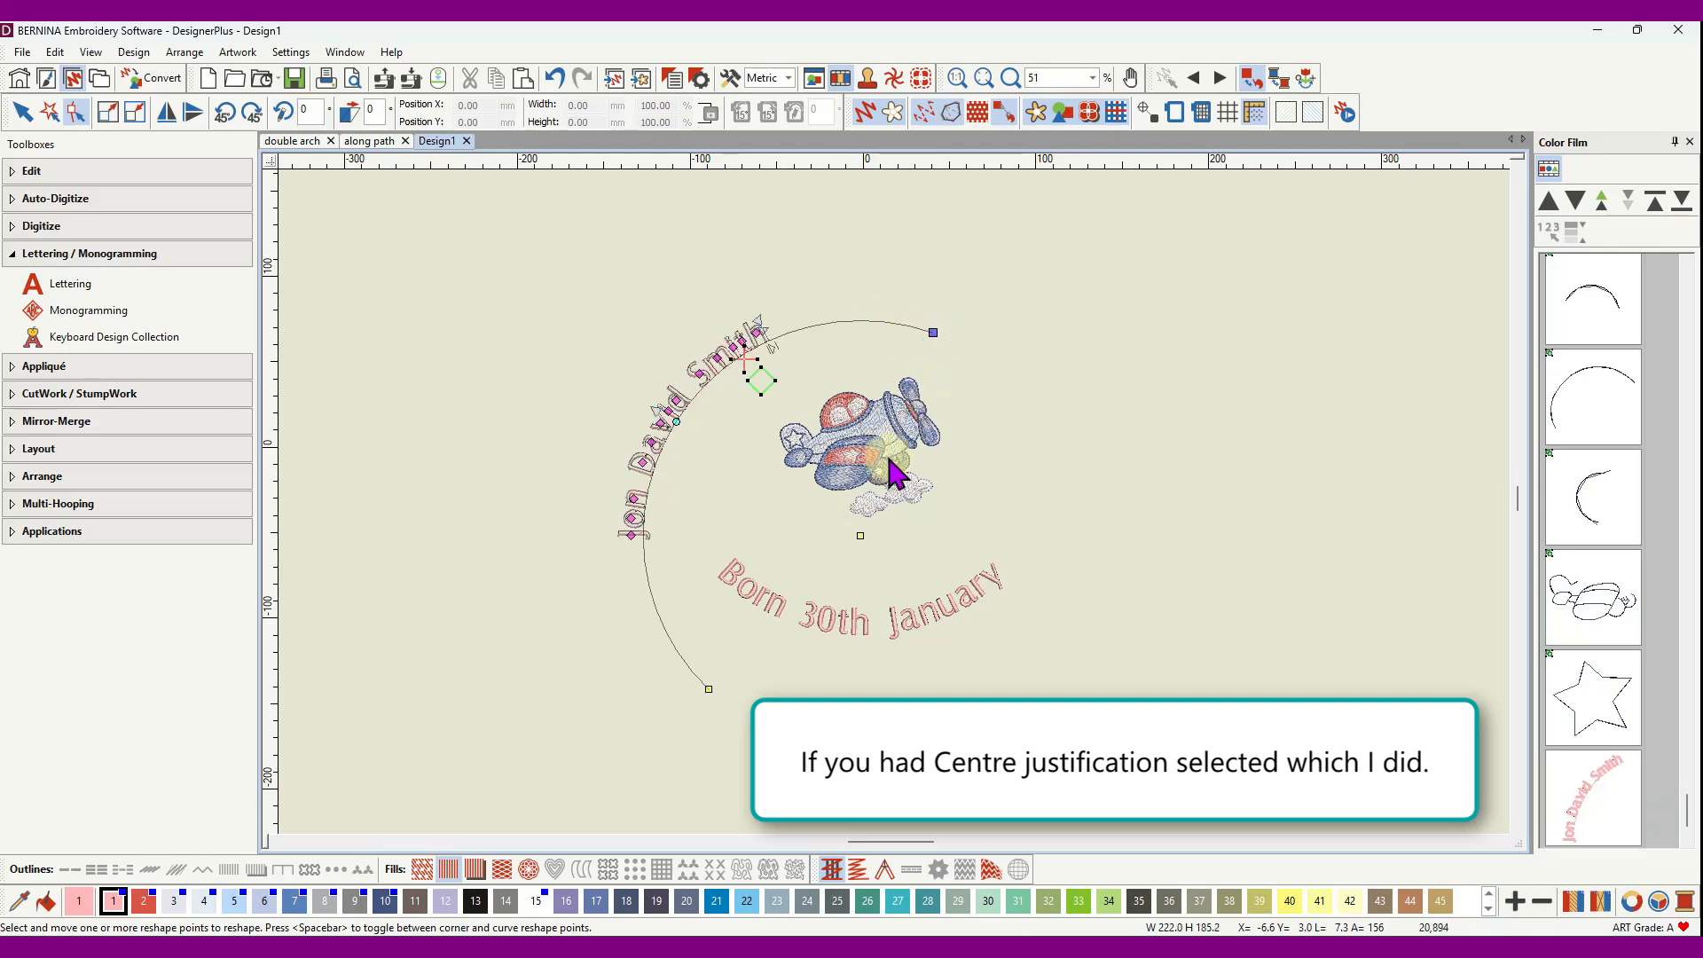
{"action": "left_click_drag", "start_coordinate": [707, 691], "coordinate": [649, 588]}
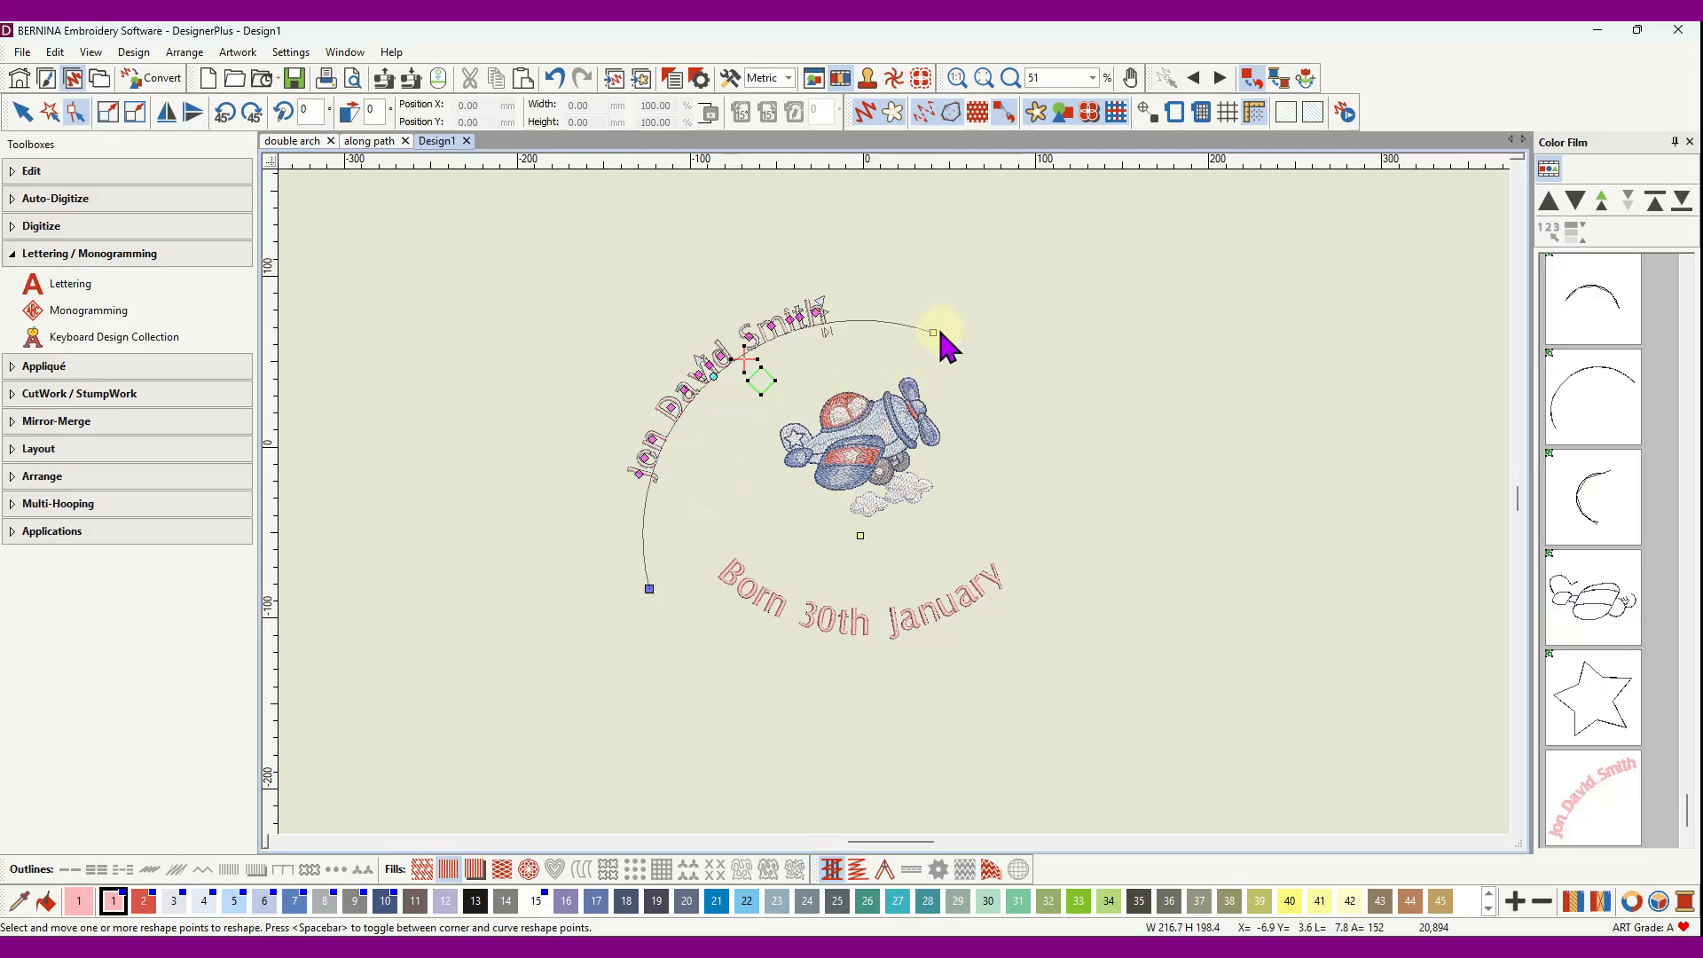
{"action": "left_click", "coordinate": [900, 319]}
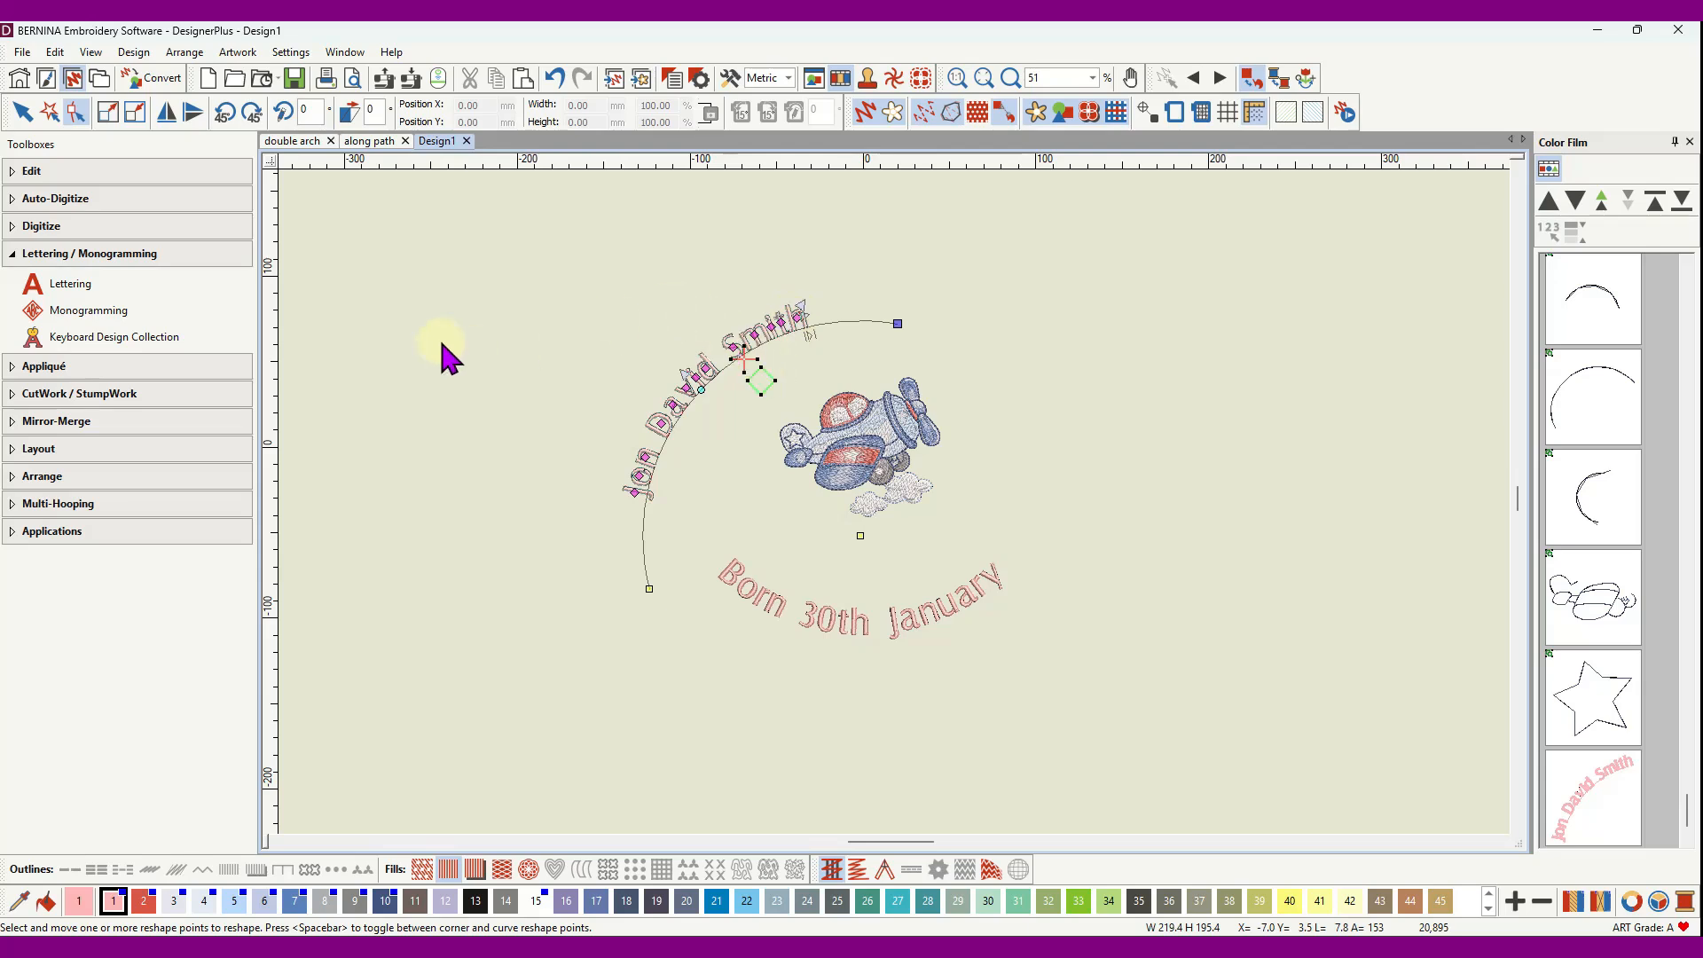
{"action": "left_click", "coordinate": [22, 112]}
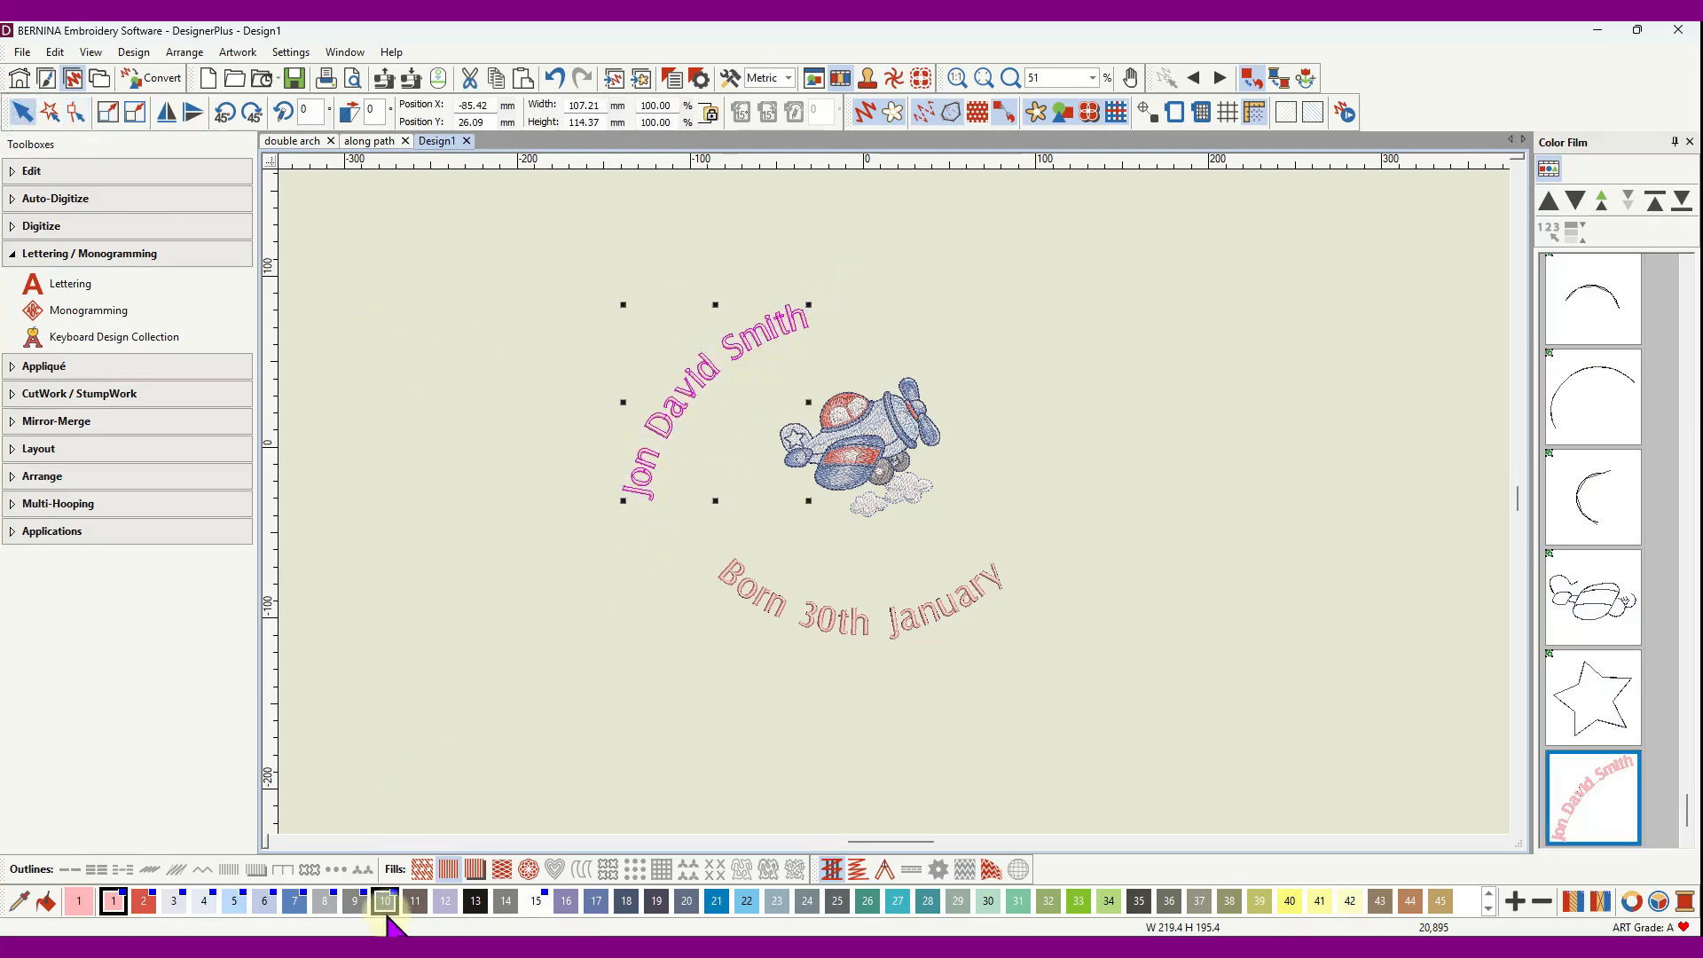
{"action": "left_click", "coordinate": [298, 901]}
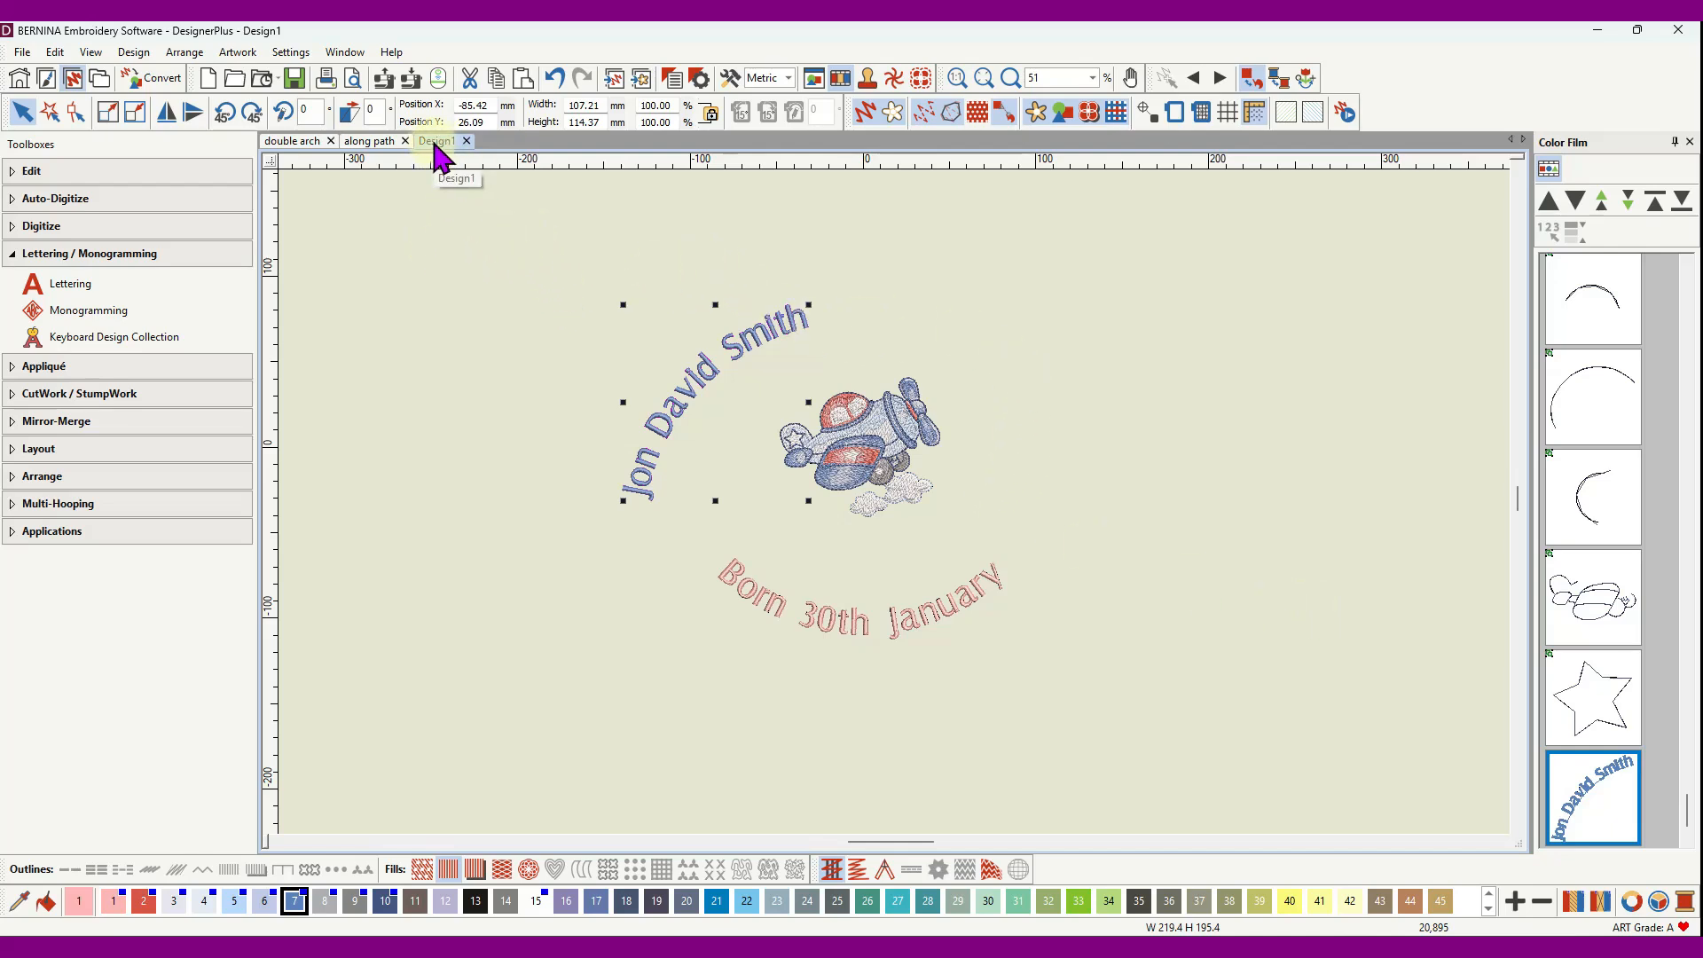
- Switch to the along path design and view the lettering properties of the name beside the baby shoes
{"action": "left_click", "coordinate": [377, 142]}
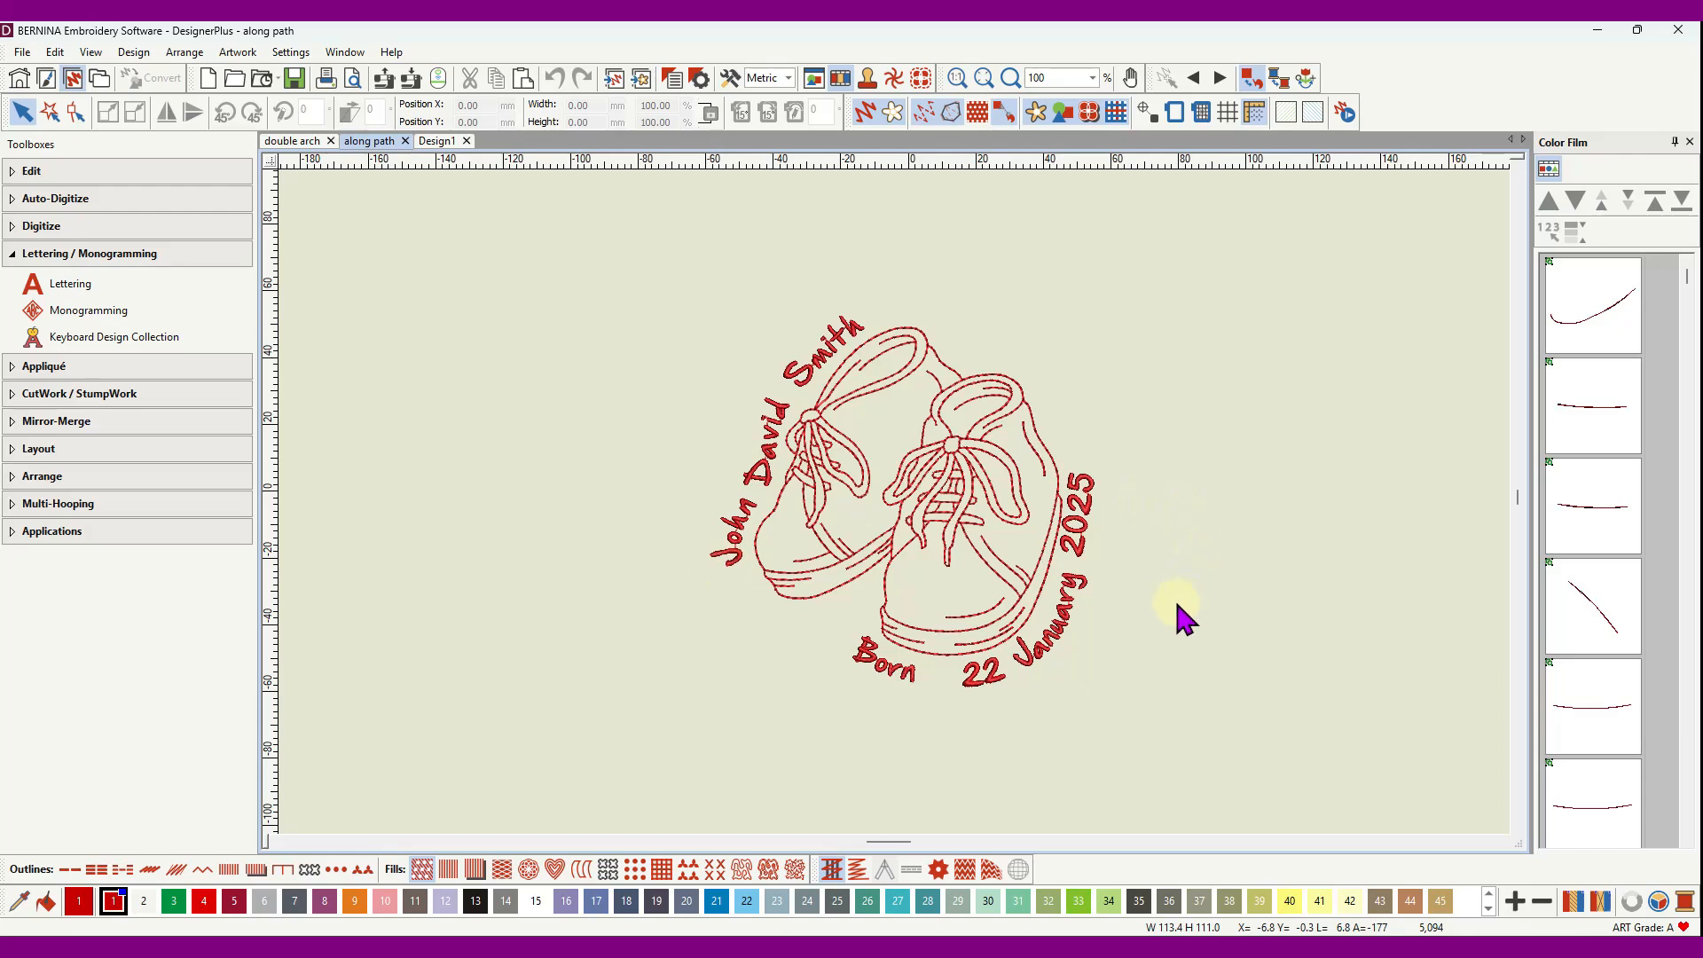
{"action": "left_click", "coordinate": [774, 435]}
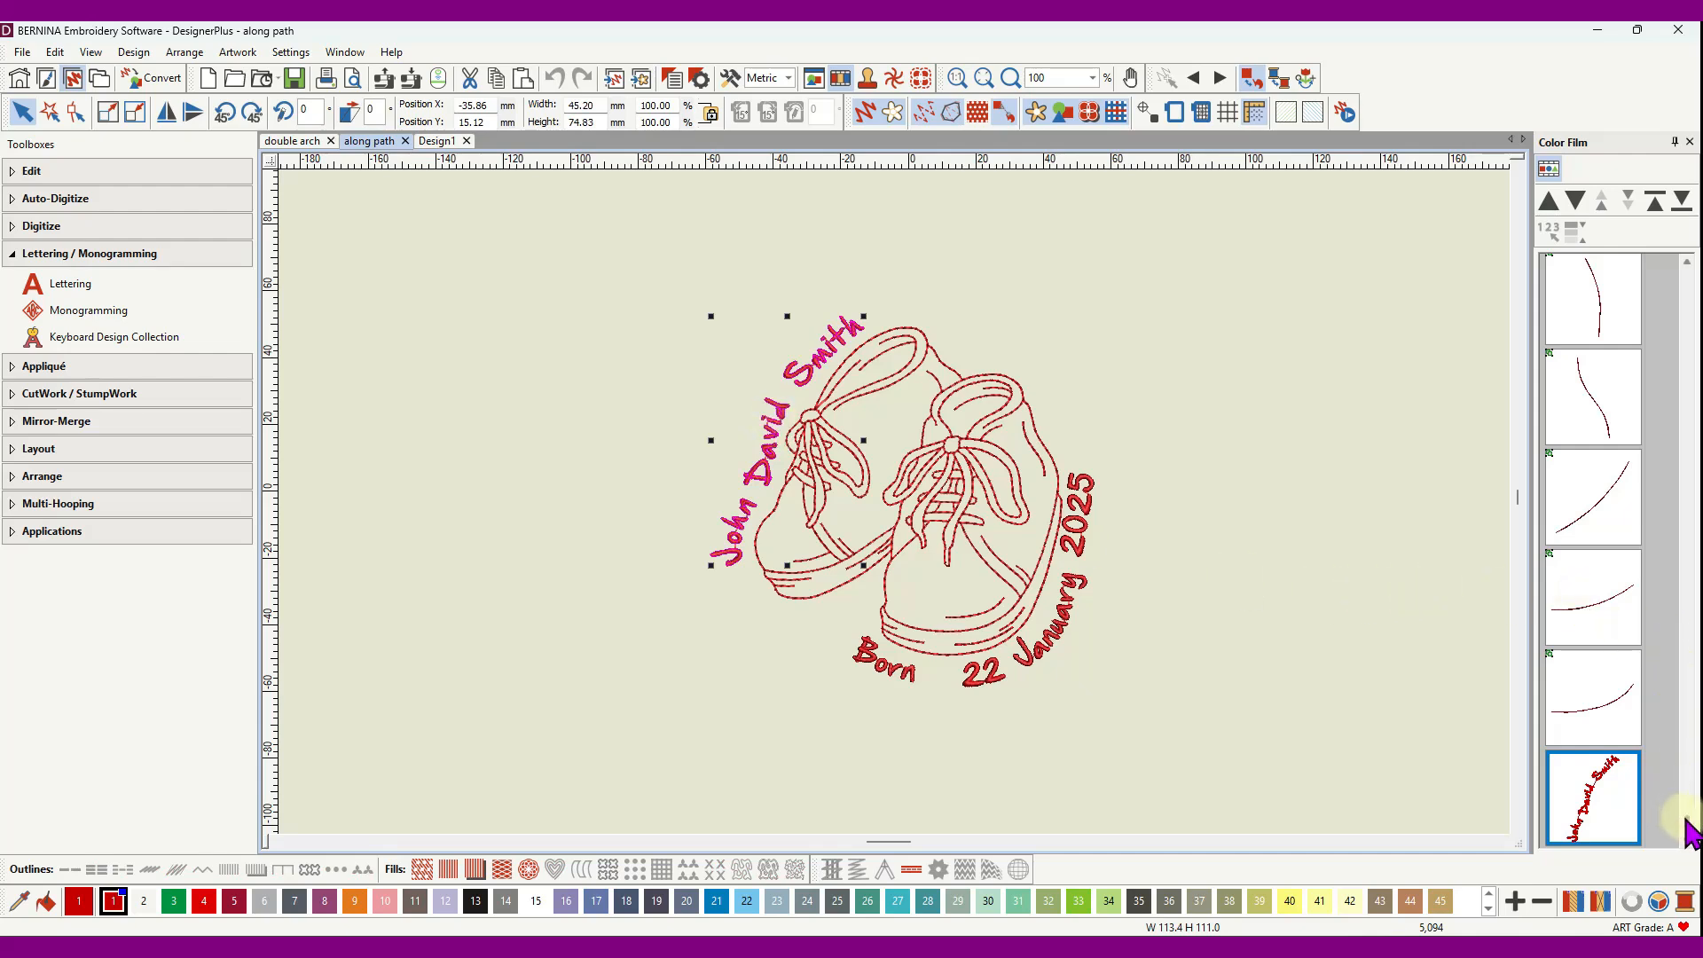
{"action": "scroll", "coordinate": [1685, 818], "scroll_direction": "down", "scroll_amount": 1}
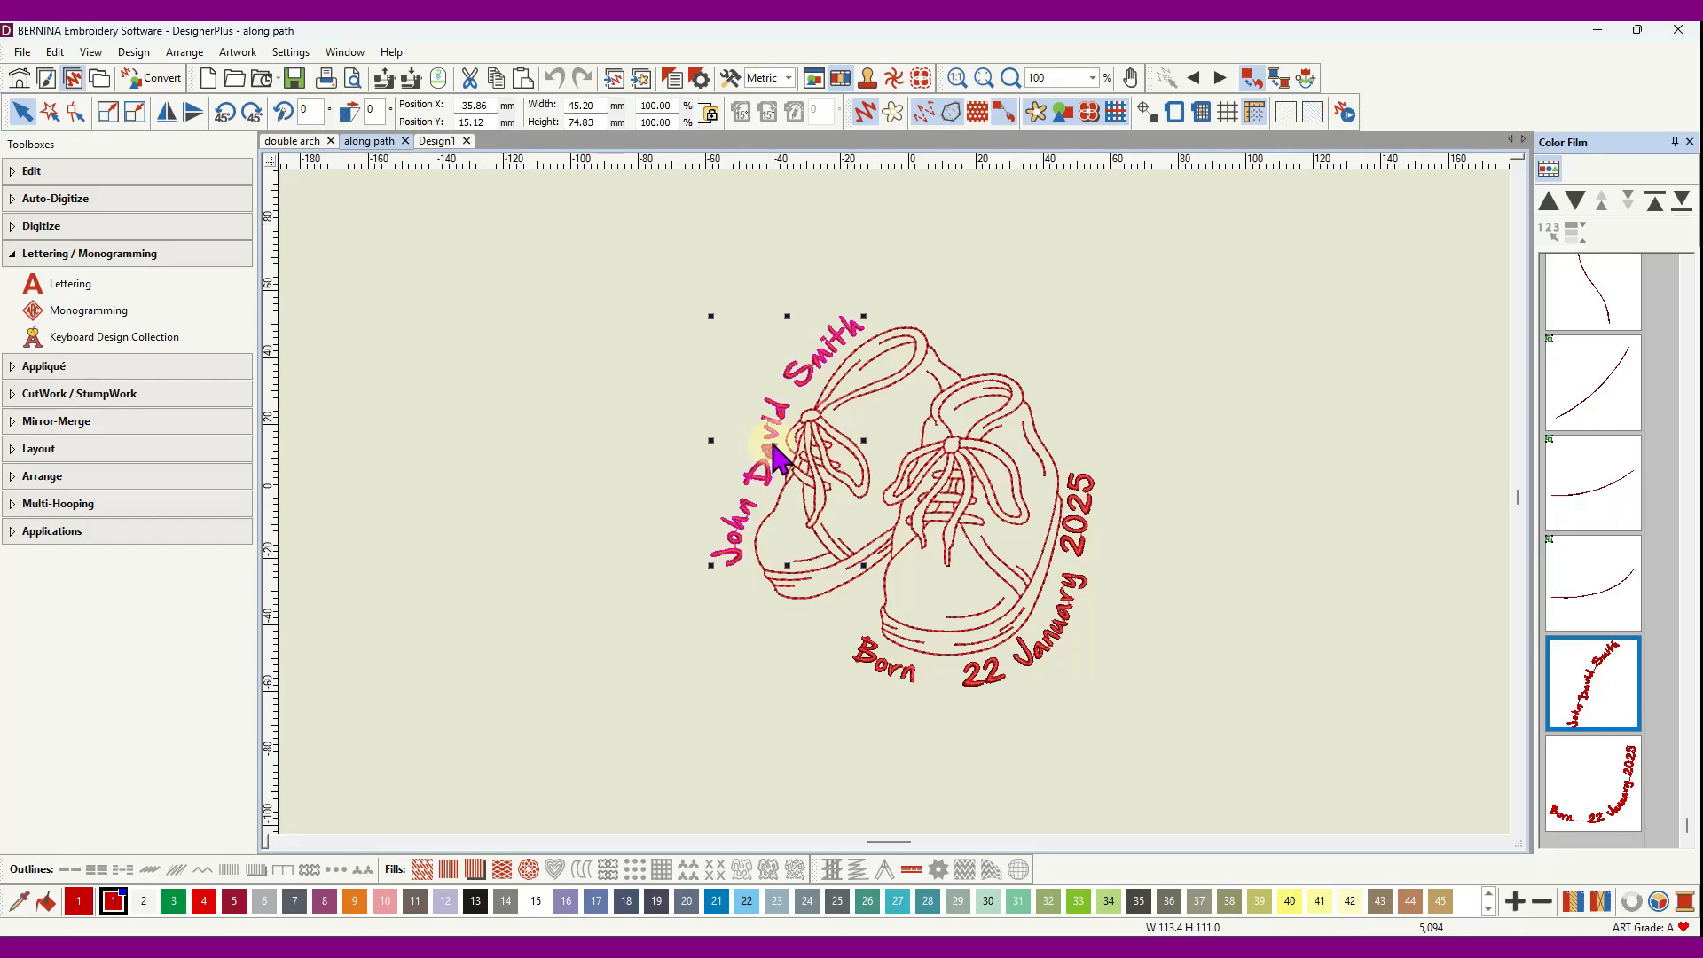
{"action": "right_click", "coordinate": [768, 400]}
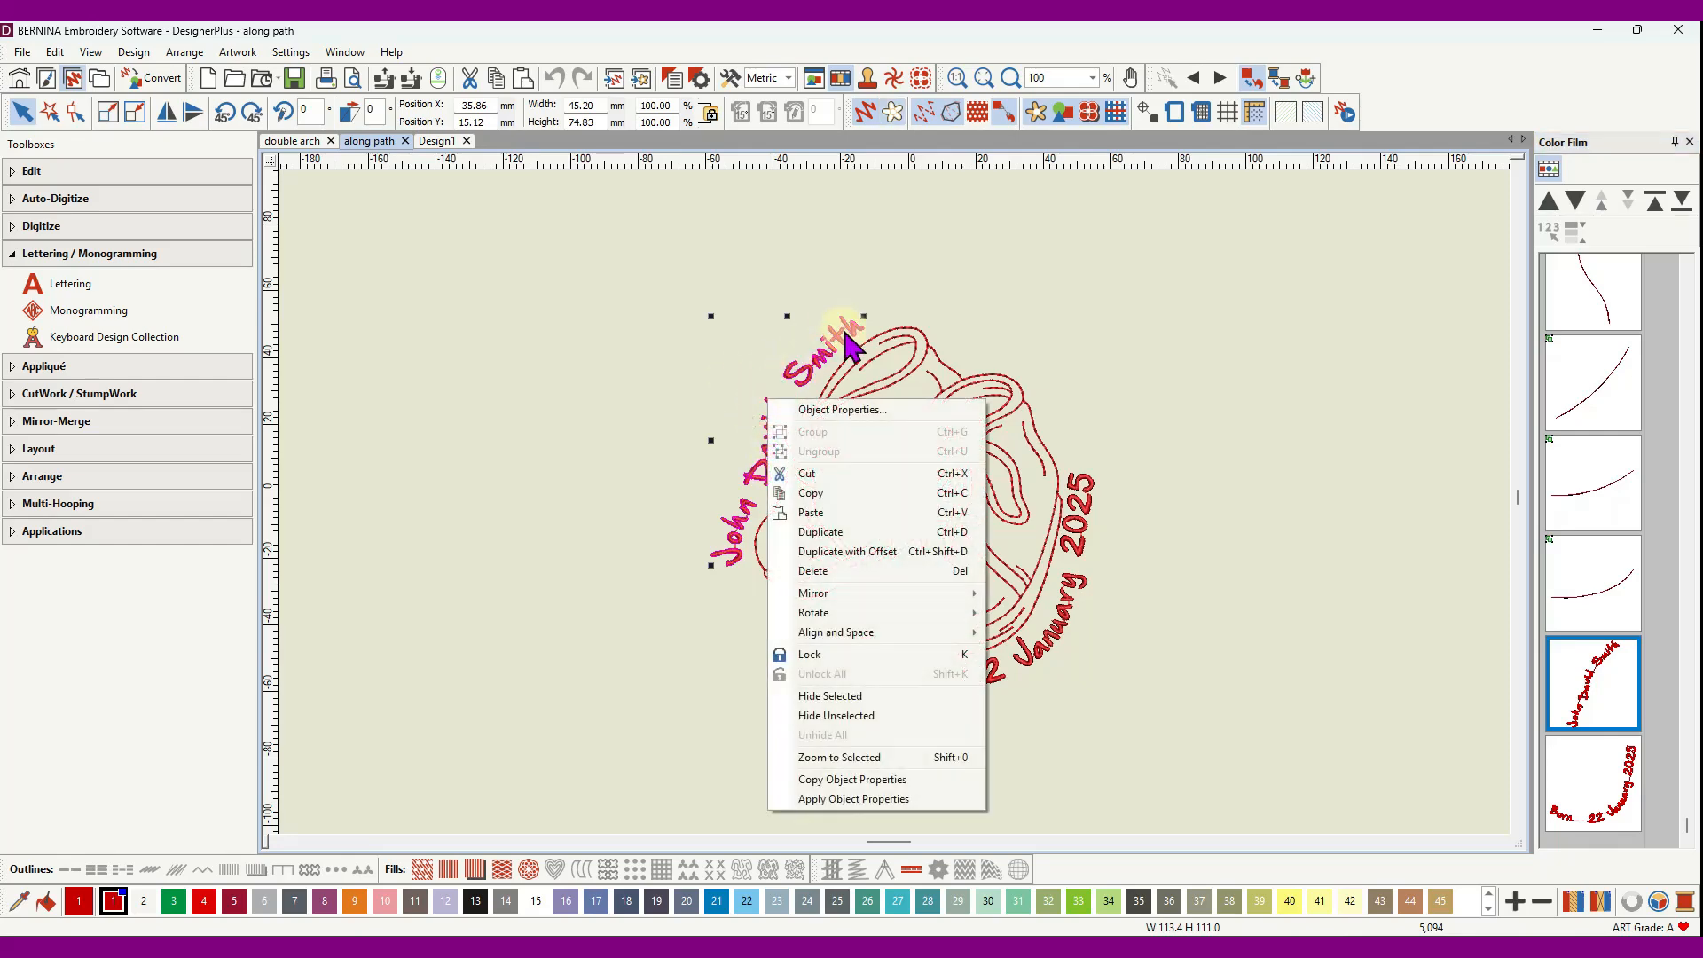
{"action": "left_click", "coordinate": [847, 409]}
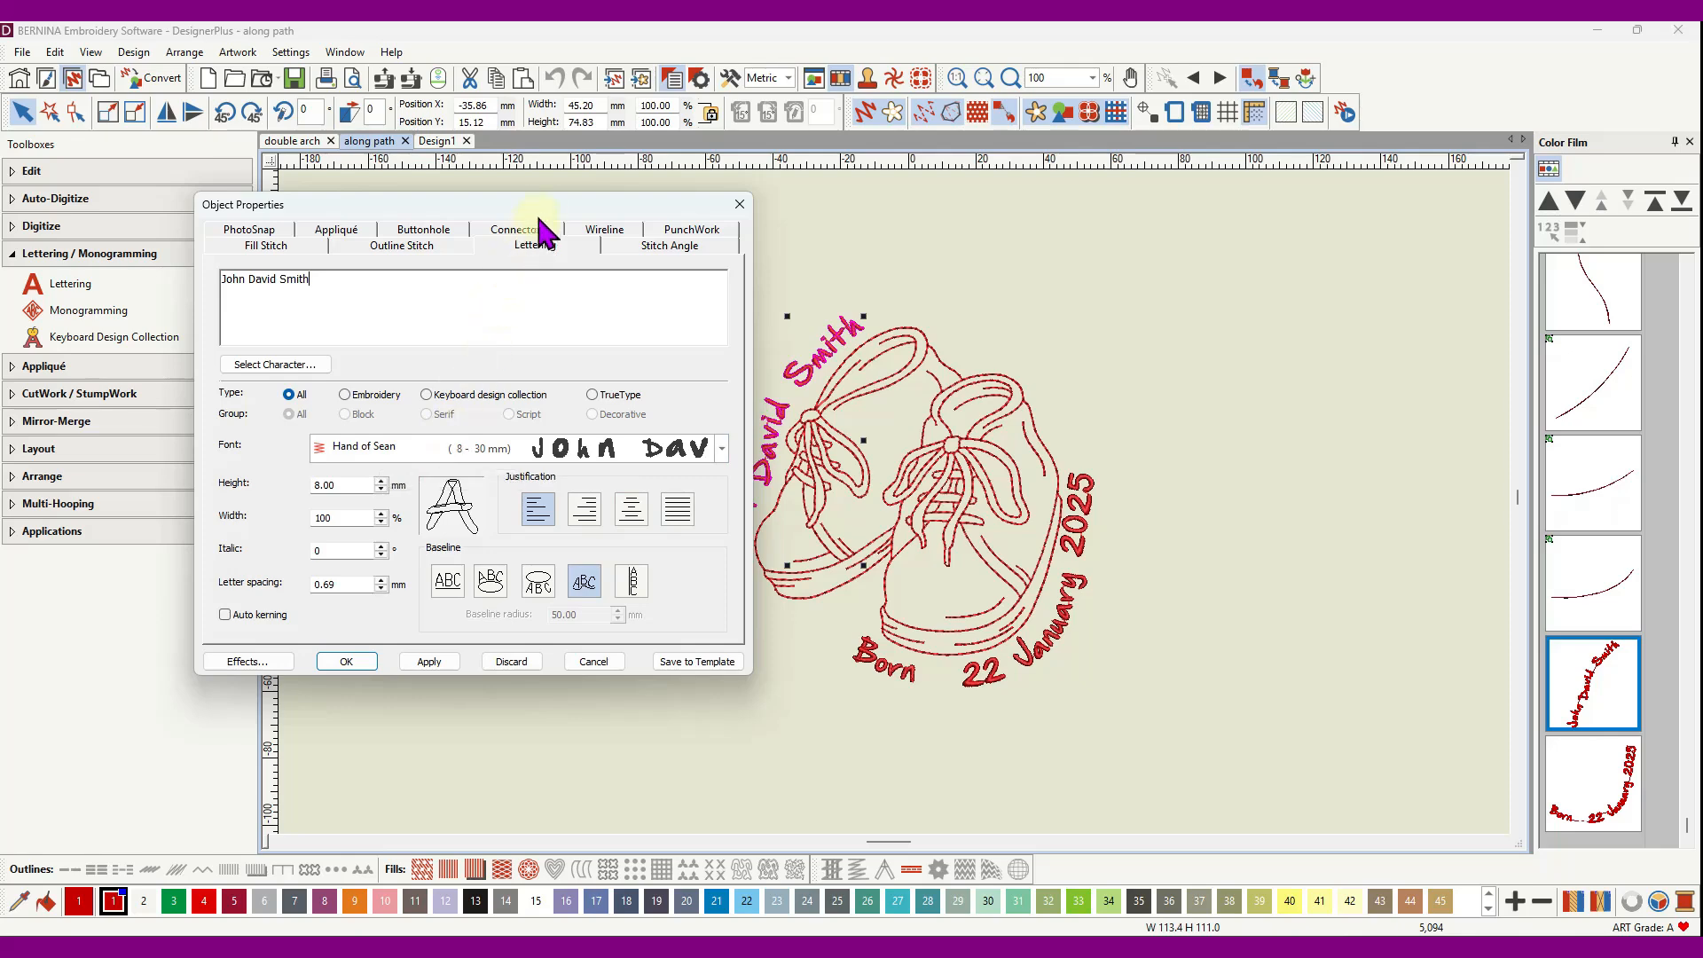
{"action": "left_click_drag", "start_coordinate": [536, 206], "coordinate": [340, 213]}
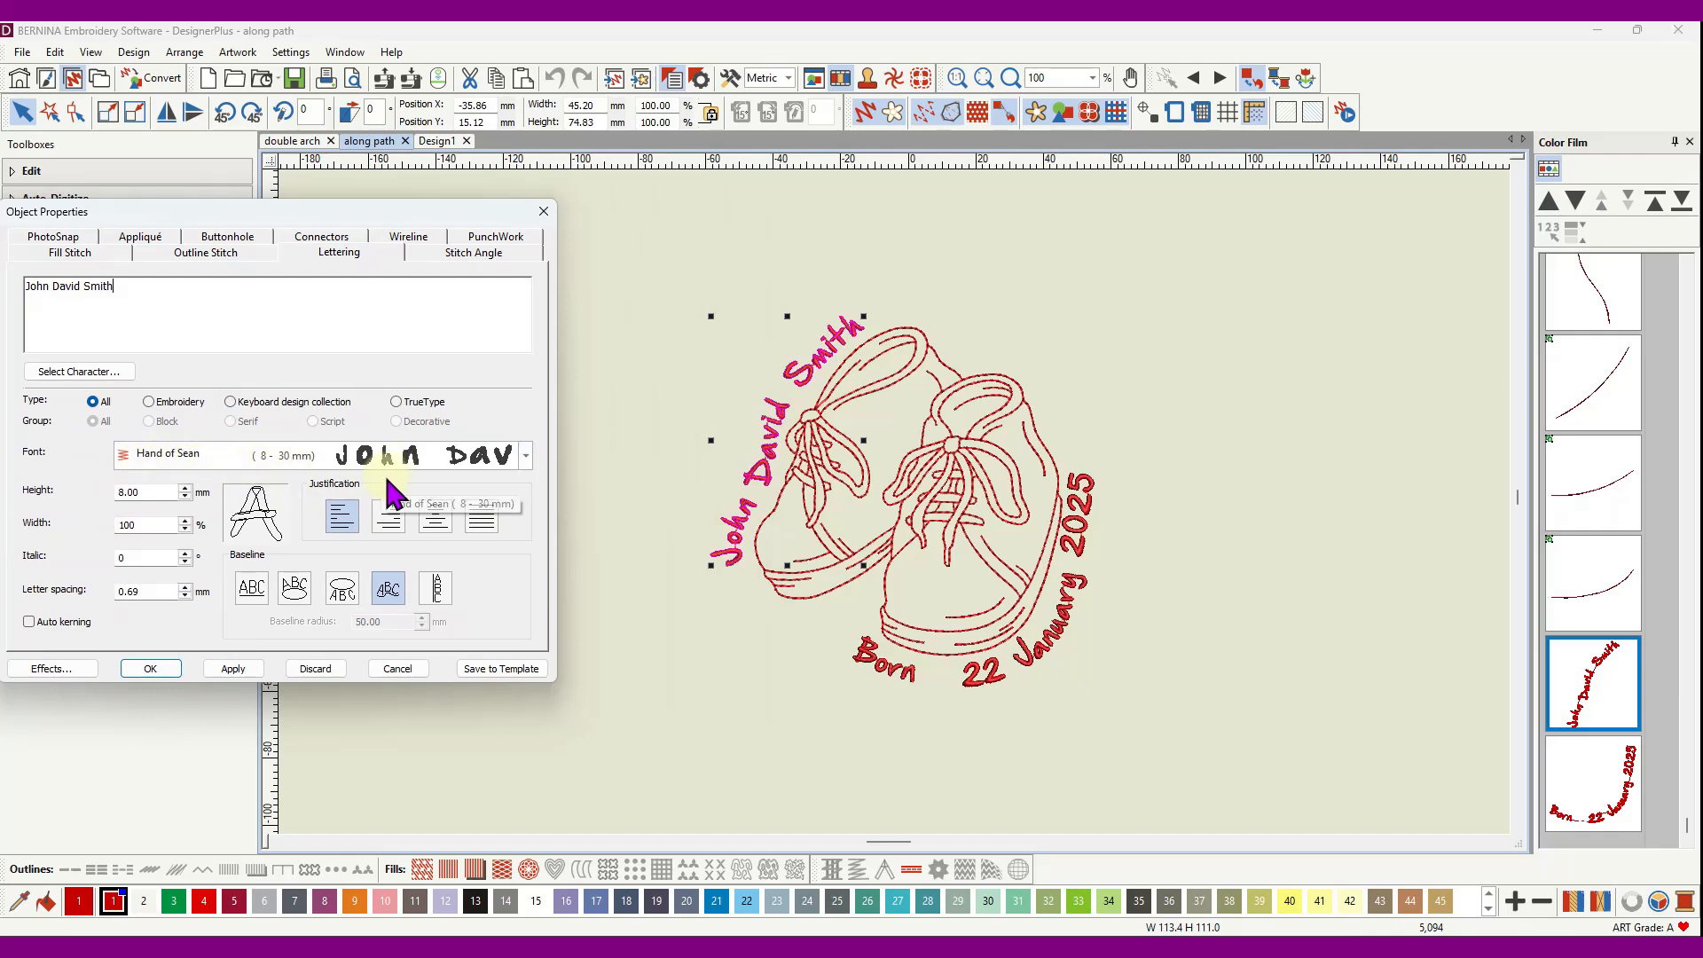
{"action": "left_click", "coordinate": [629, 479]}
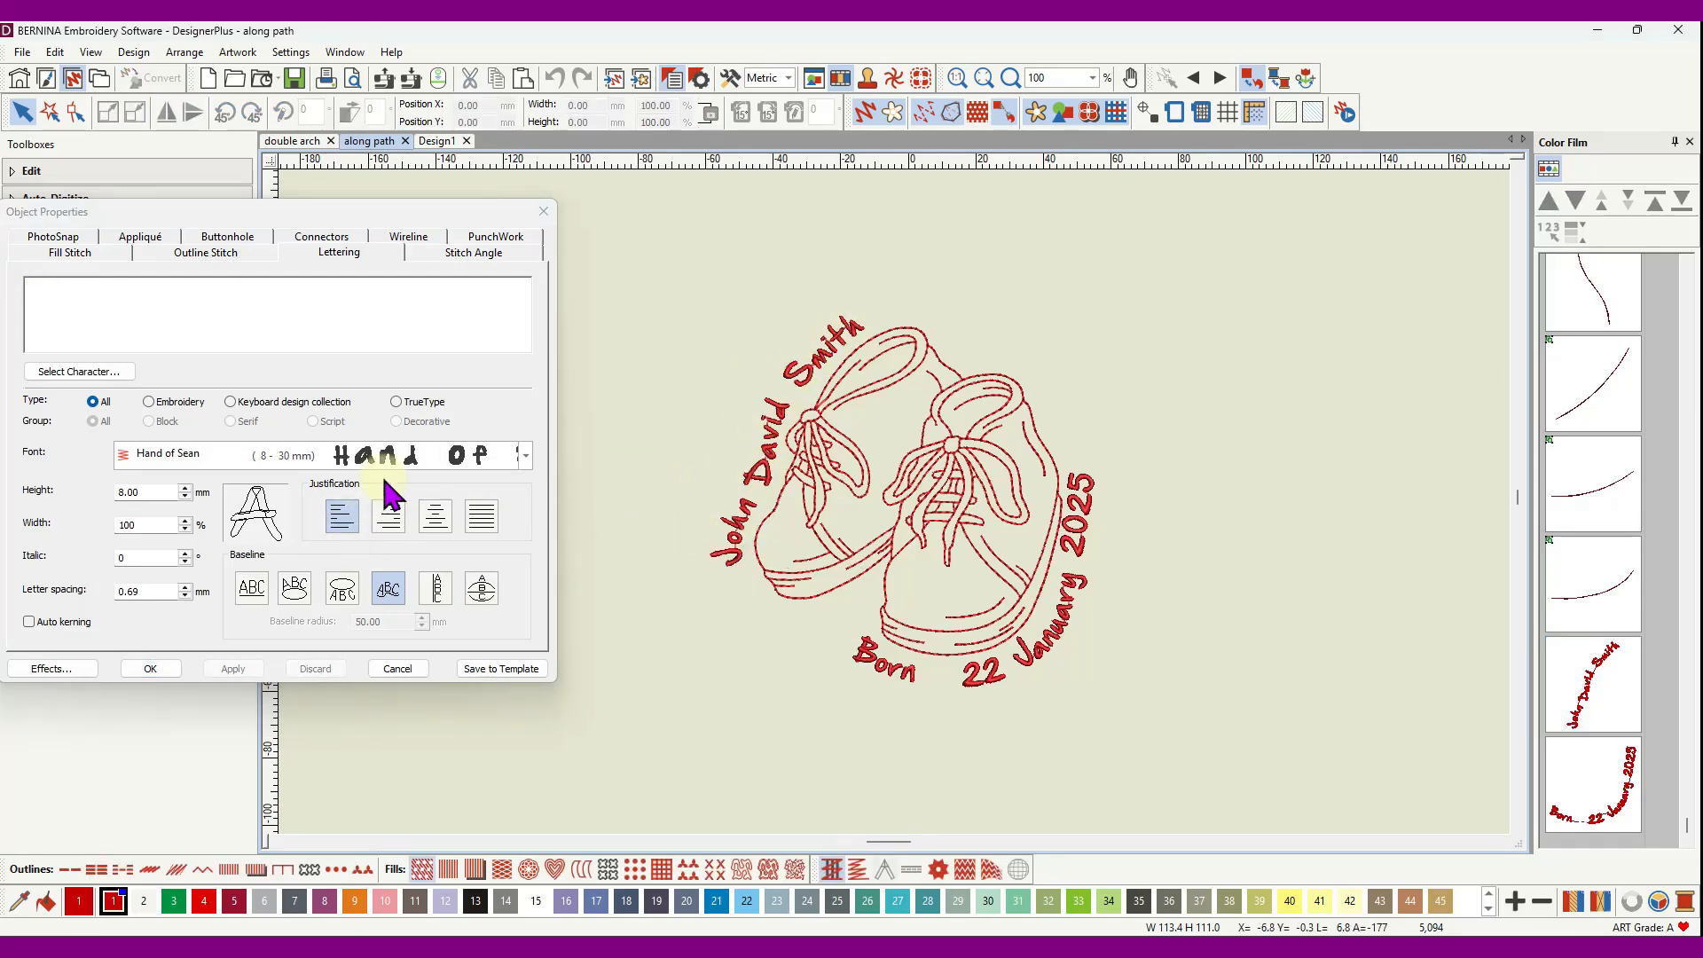
- Inspect the baseline and connecting stitches of the name's first letters using Reshape, with Artistic View switched off
{"action": "scroll", "coordinate": [892, 496], "scroll_direction": "up", "scroll_amount": 8}
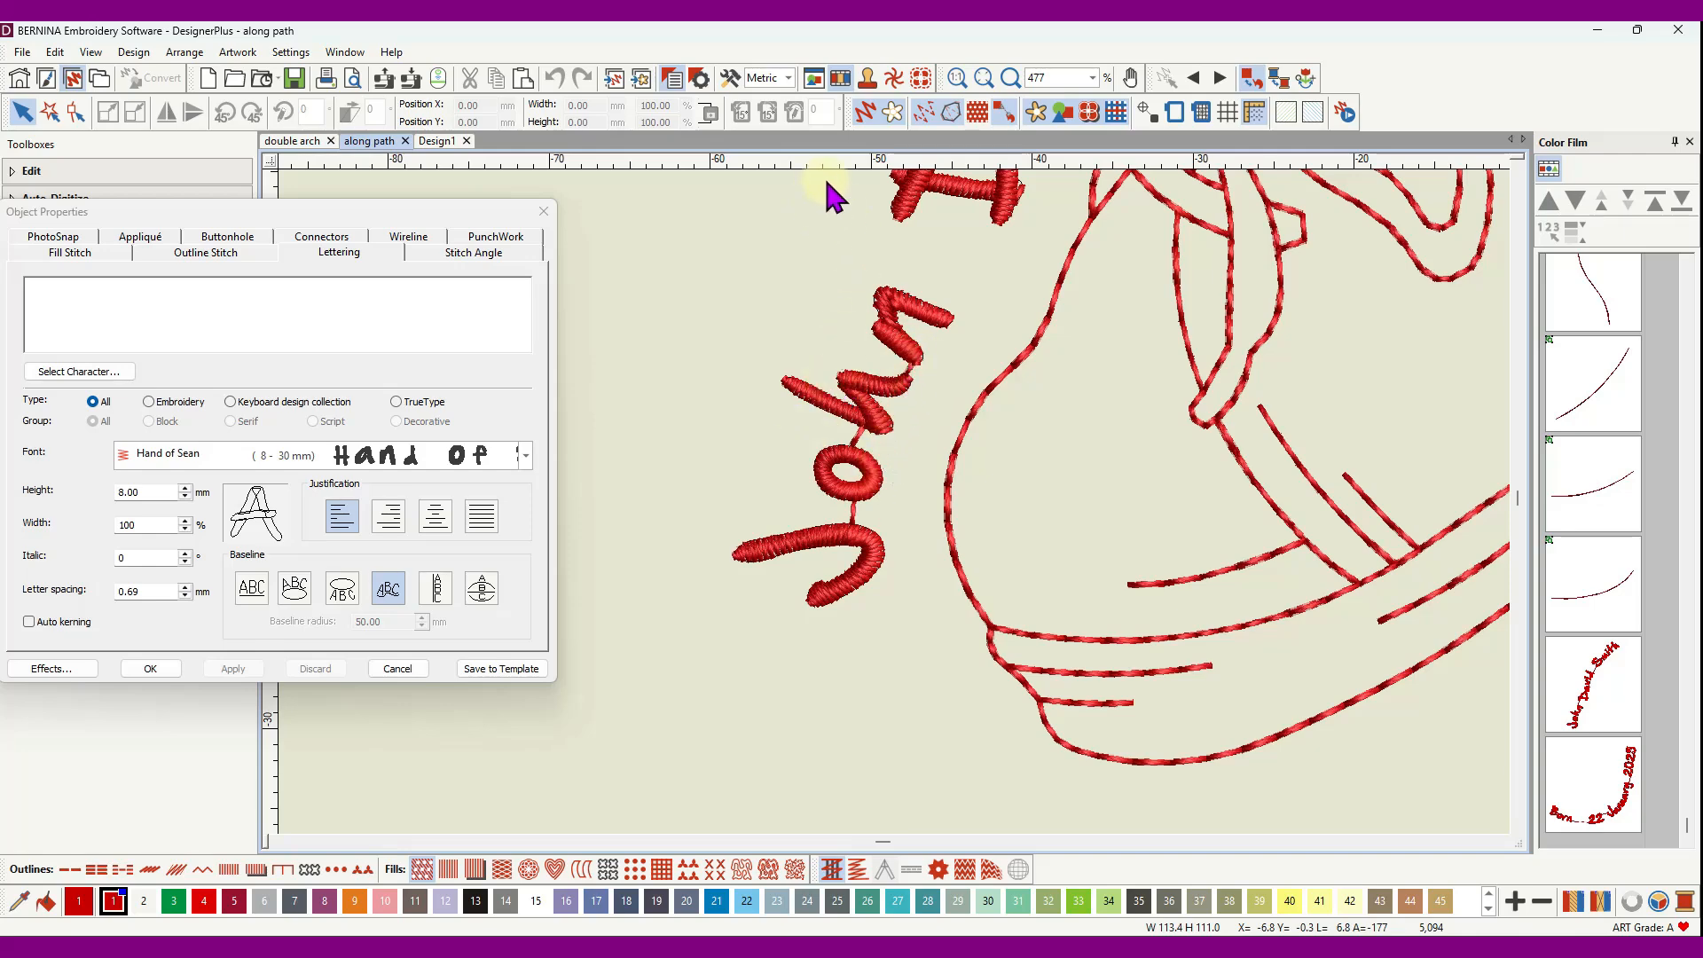
{"action": "left_click_drag", "start_coordinate": [251, 213], "coordinate": [237, 323]}
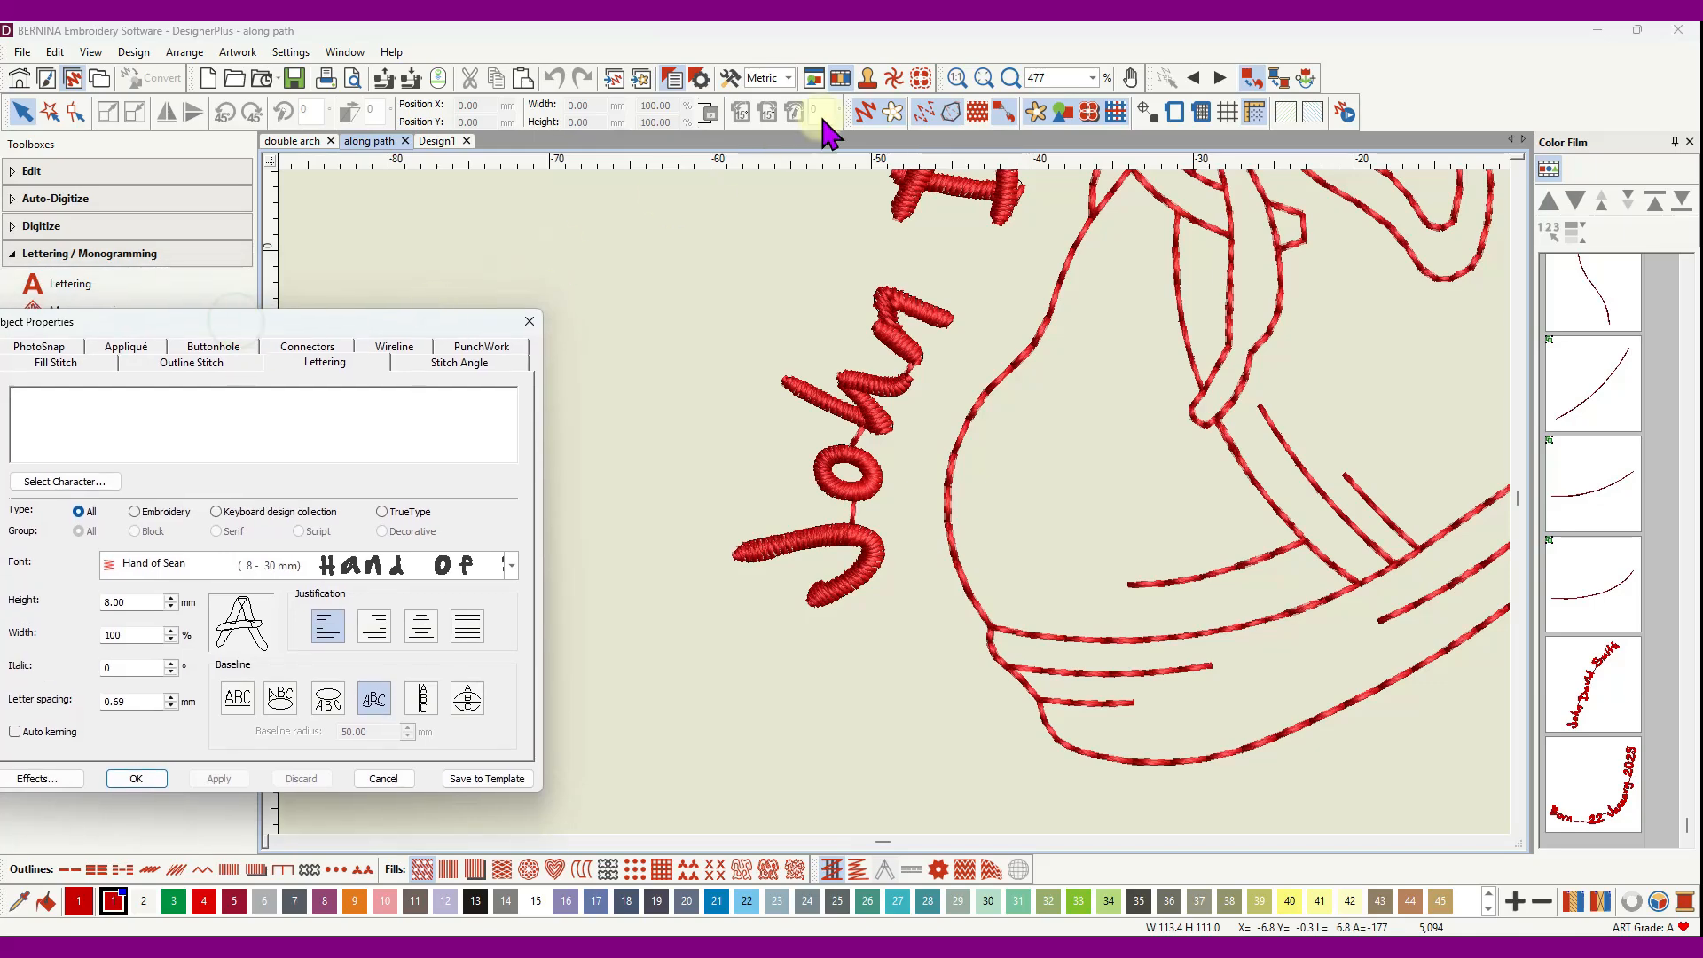
{"action": "left_click", "coordinate": [71, 113]}
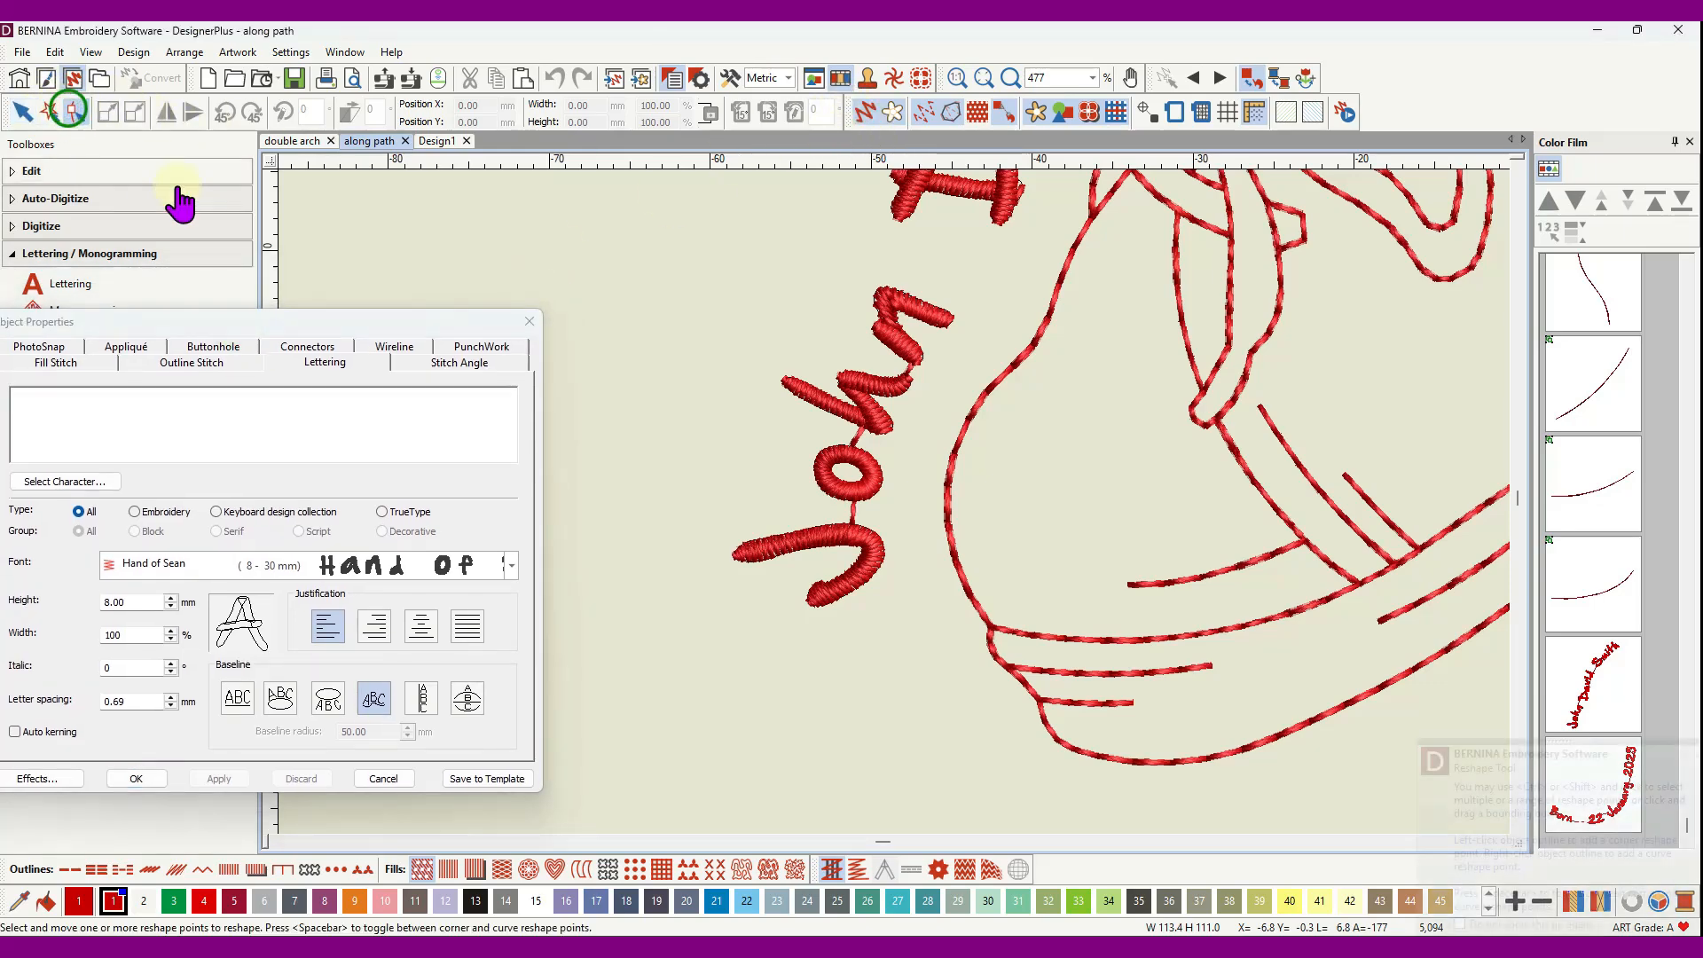
{"action": "left_click", "coordinate": [856, 474]}
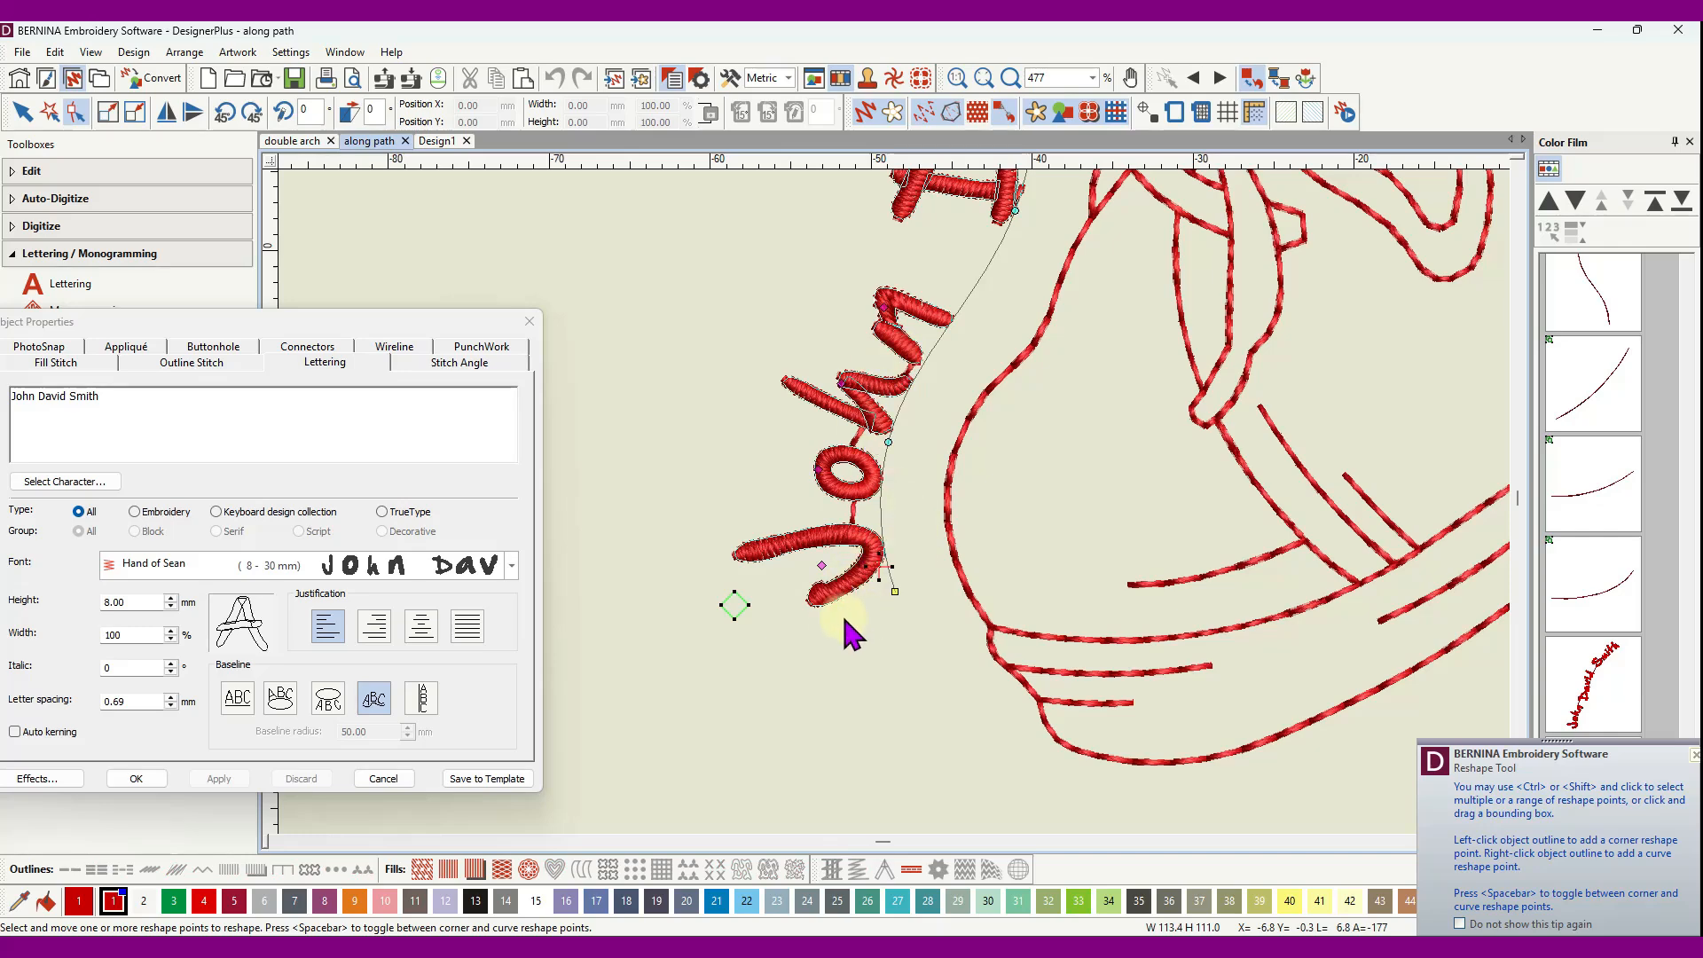
{"action": "left_click", "coordinate": [865, 113]}
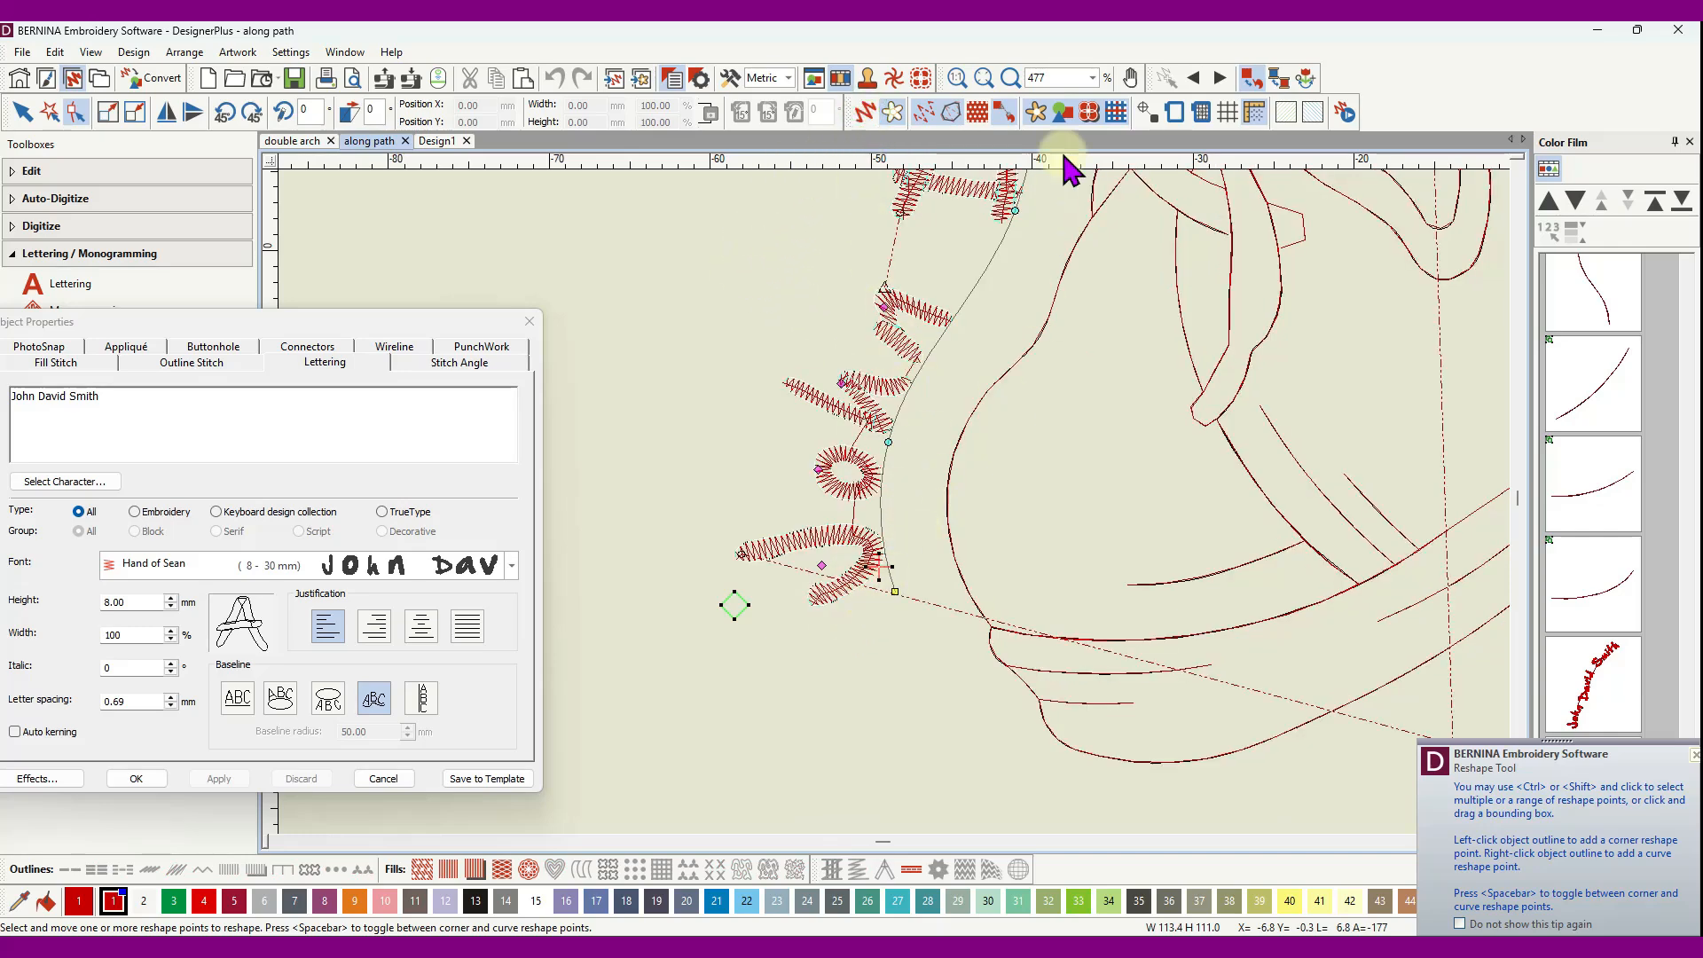
{"action": "left_click", "coordinate": [1005, 123]}
{"action": "left_click", "coordinate": [1005, 117]}
{"action": "scroll", "coordinate": [867, 530], "scroll_direction": "up", "scroll_amount": 5}
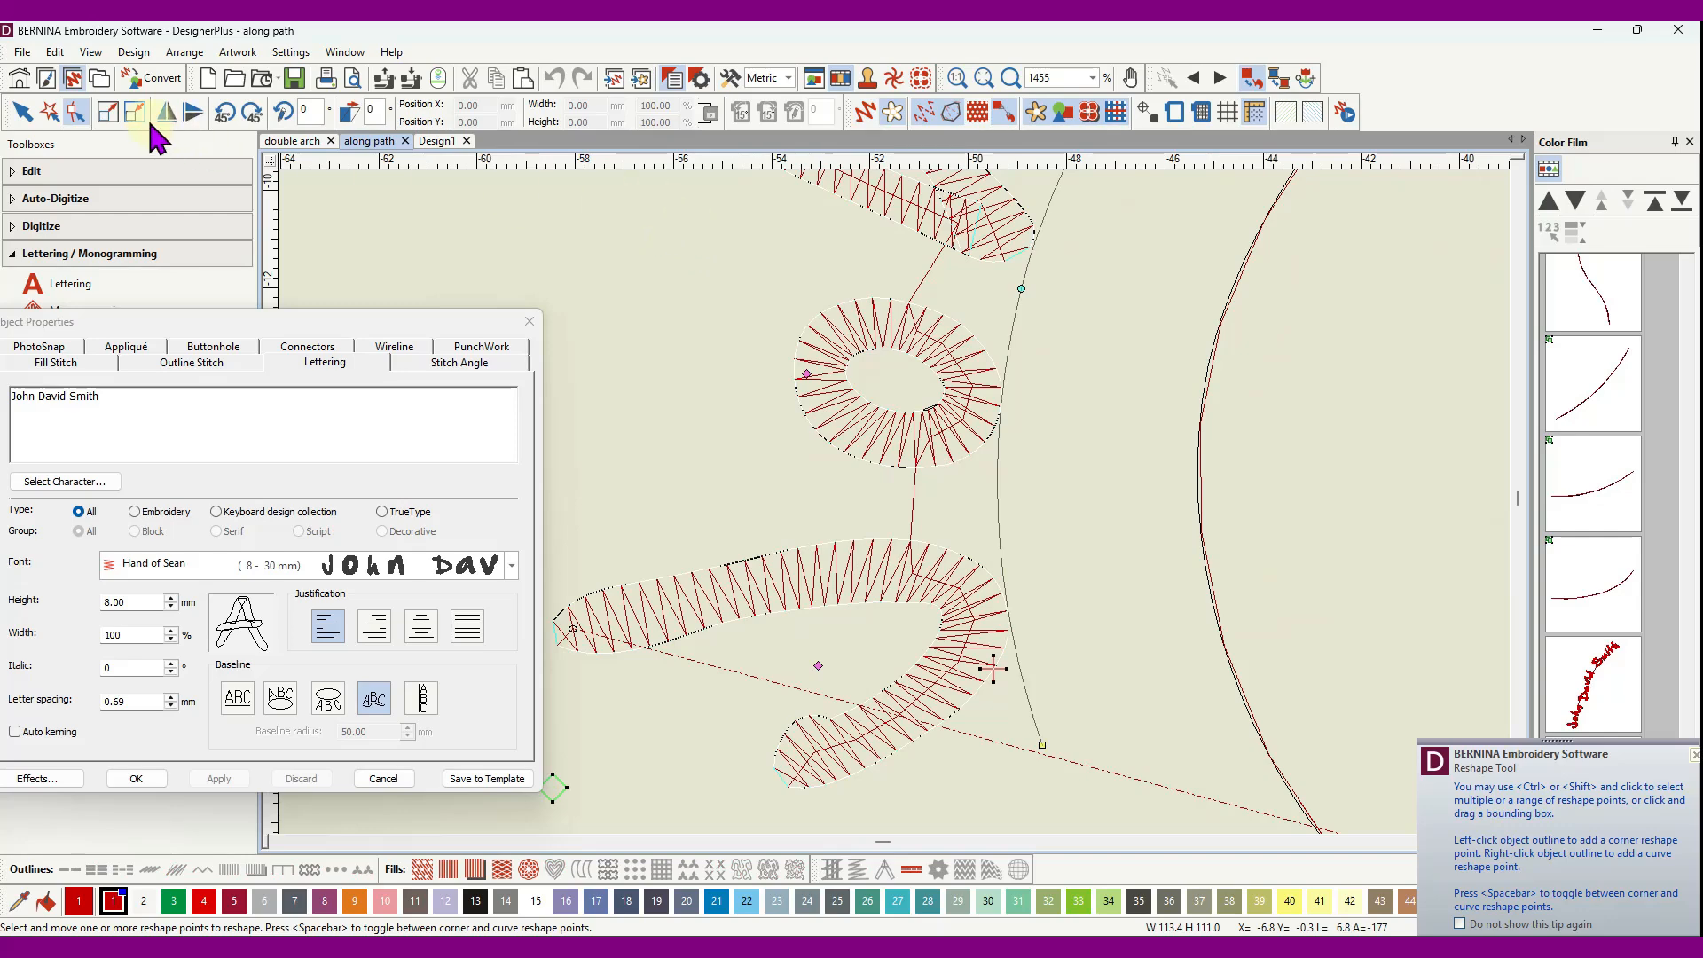
- Select the name lettering, hide the object outlines, and examine the stitches joining its first two letters
{"action": "left_click", "coordinate": [22, 112]}
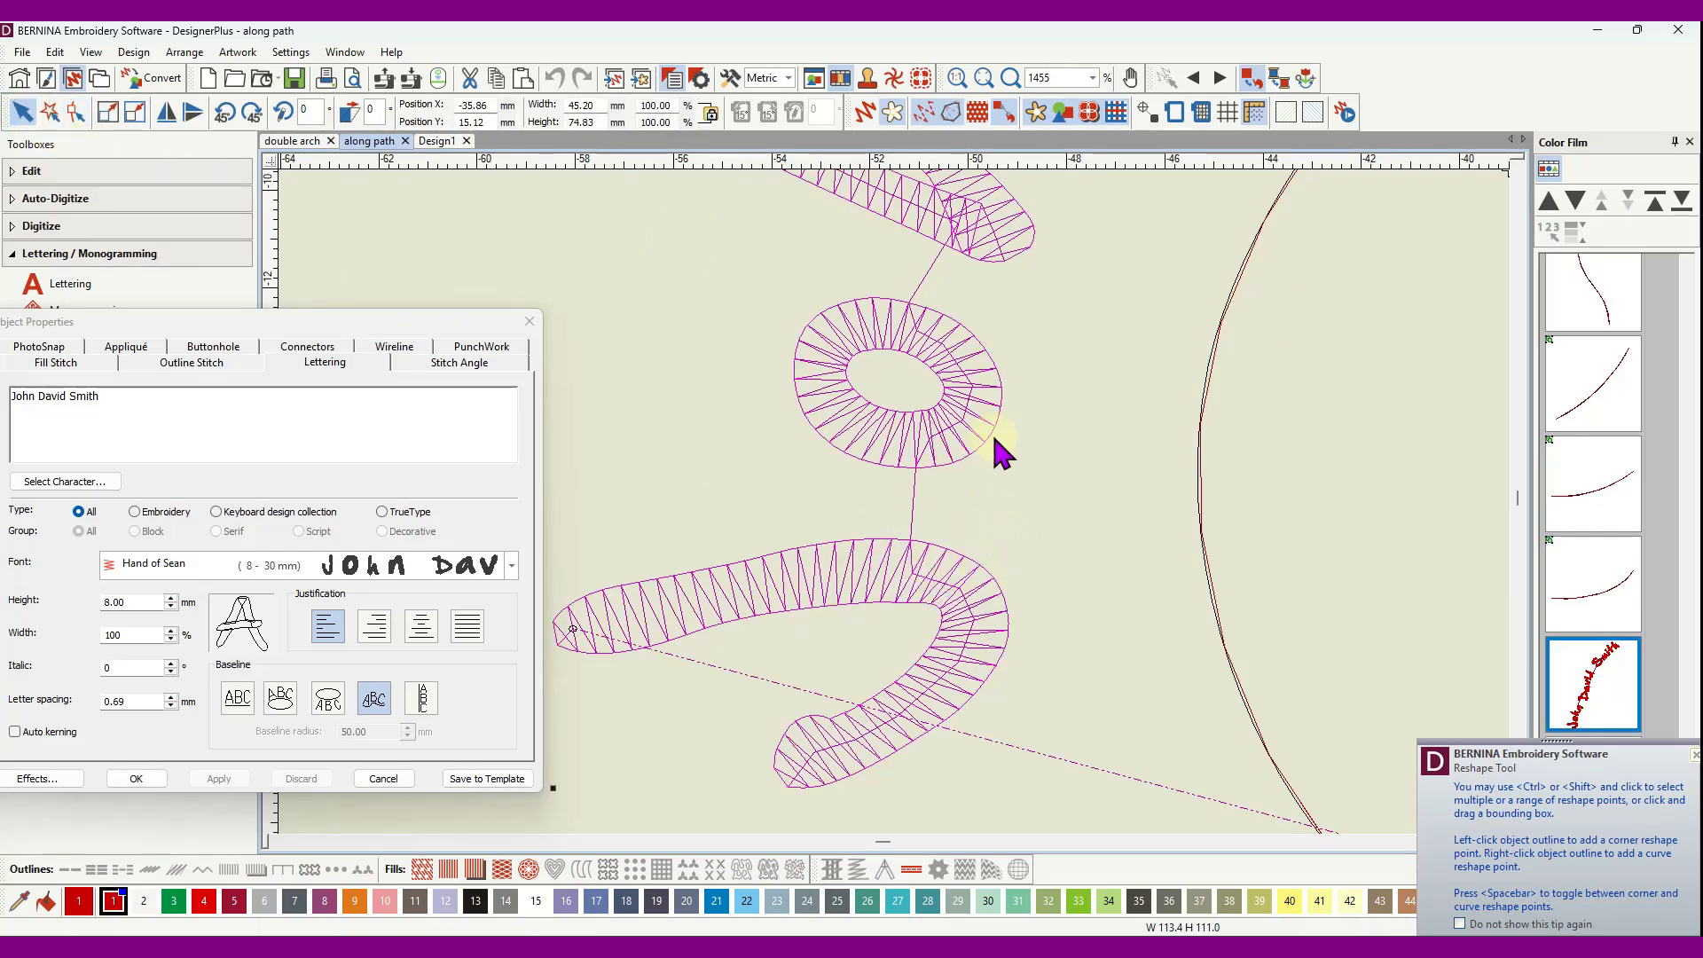
{"action": "left_click", "coordinate": [953, 115]}
{"action": "left_click", "coordinate": [953, 117]}
{"action": "left_click", "coordinate": [954, 117]}
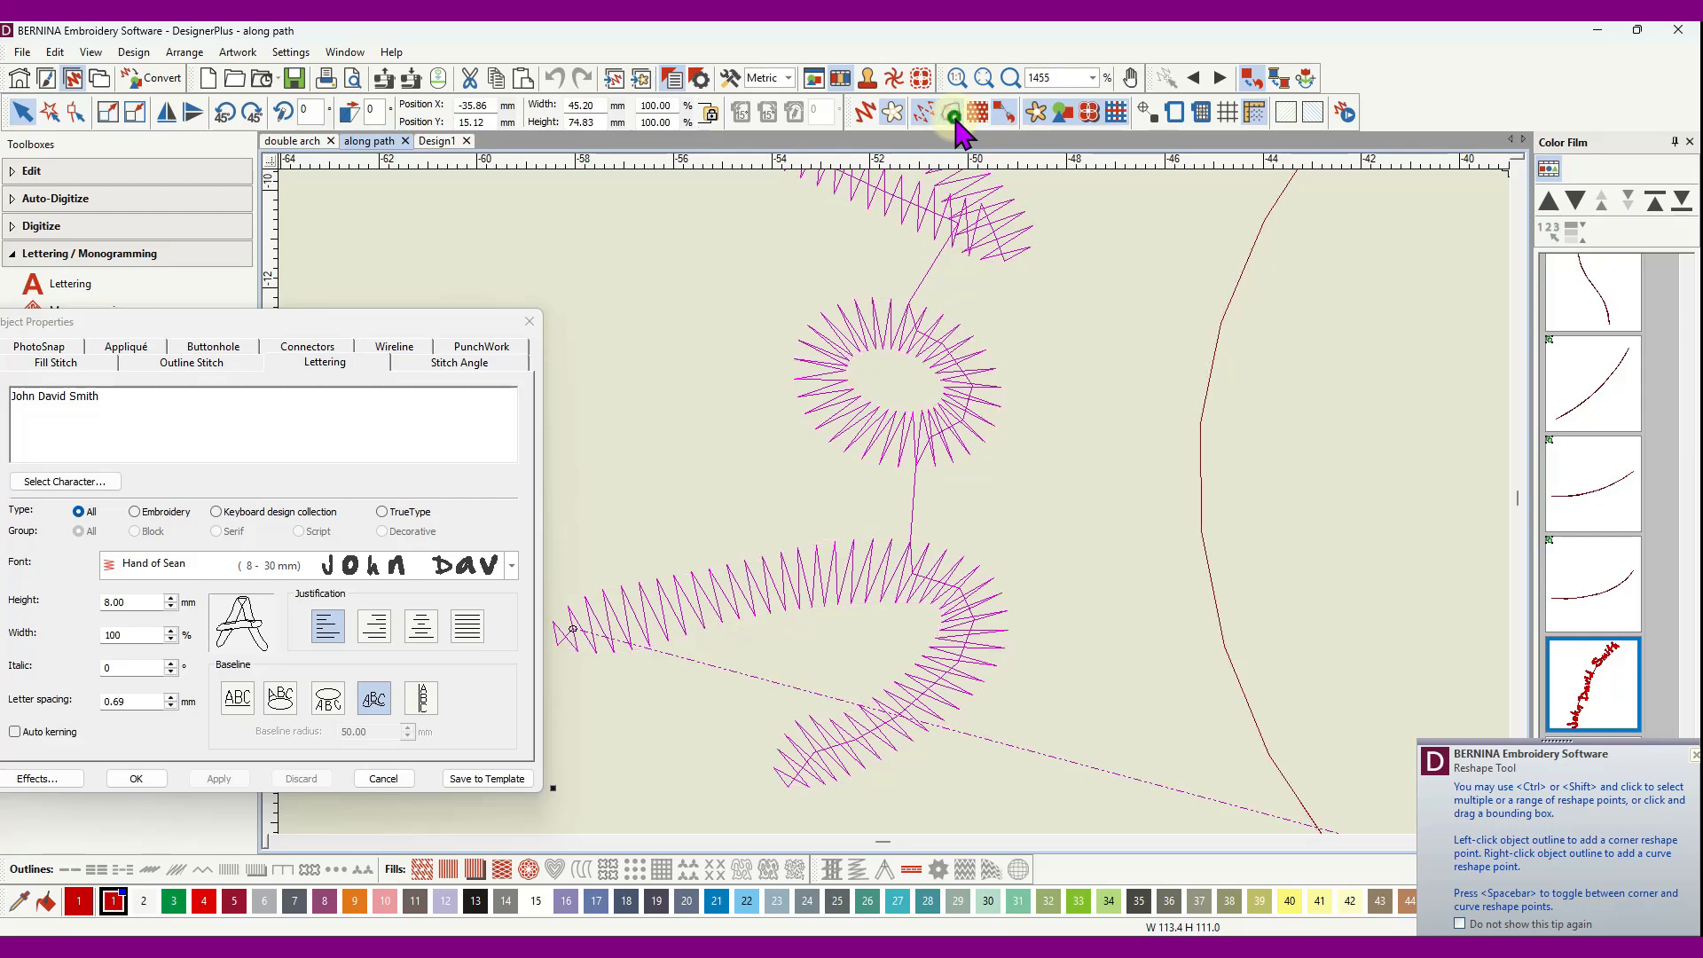
{"action": "scroll", "coordinate": [970, 516], "scroll_direction": "down", "scroll_amount": 5}
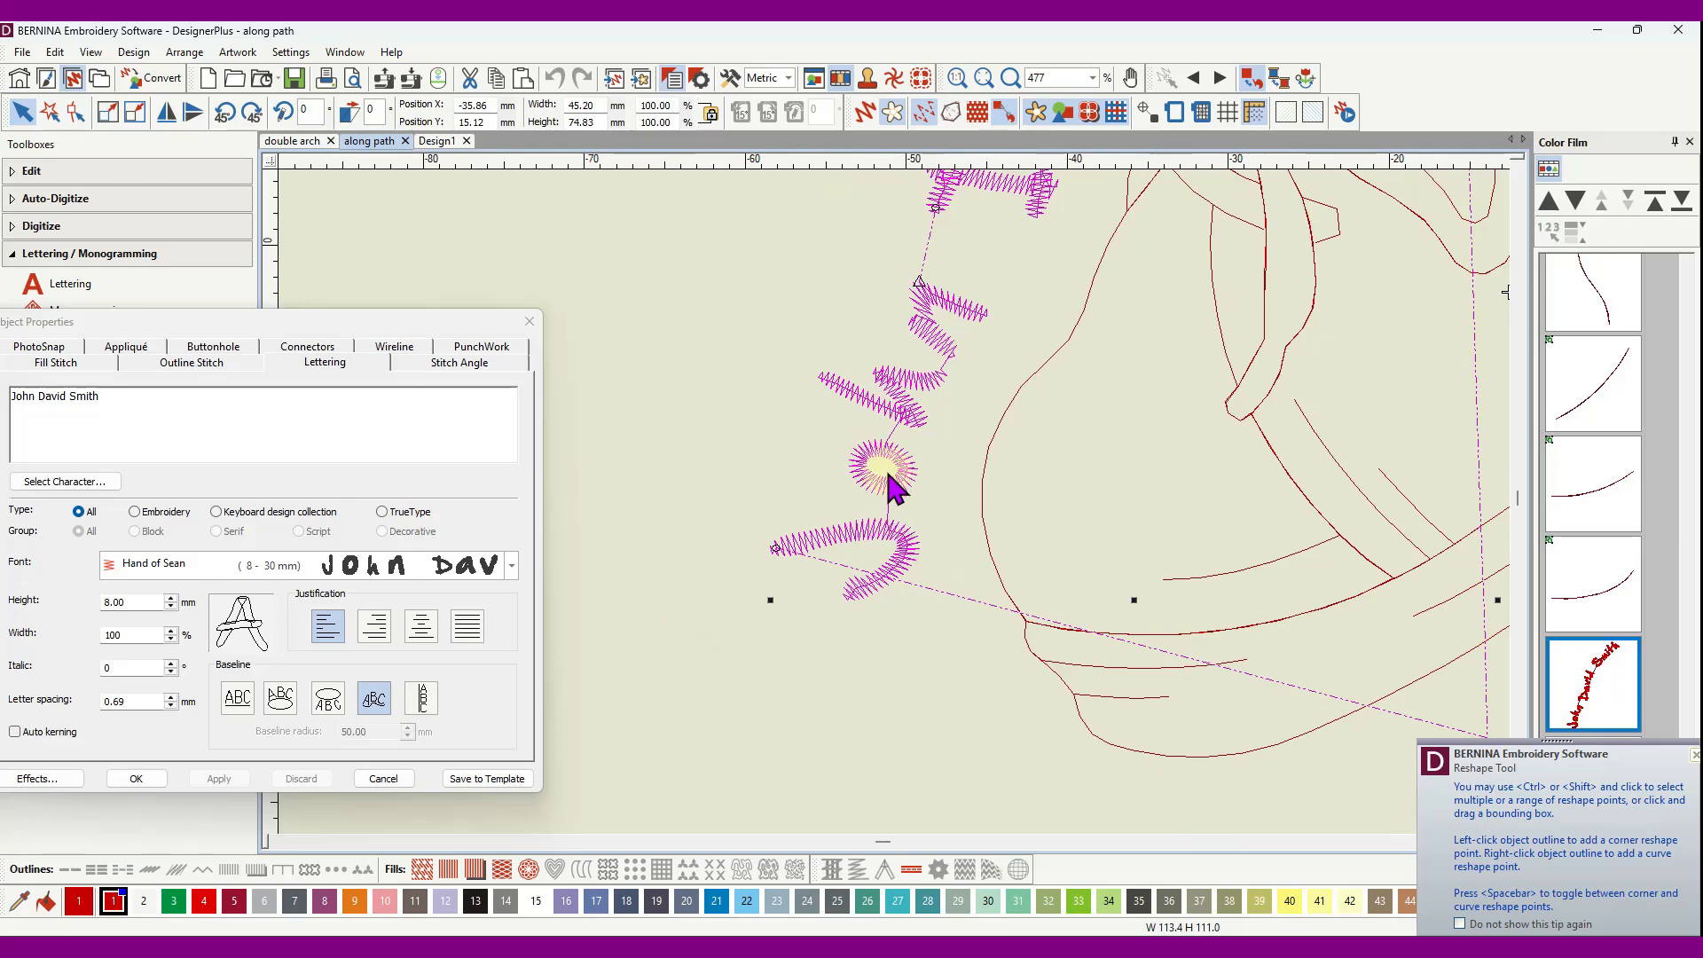
{"action": "scroll", "coordinate": [895, 492], "scroll_direction": "up", "scroll_amount": 2}
{"action": "scroll", "coordinate": [894, 503], "scroll_direction": "up", "scroll_amount": 2}
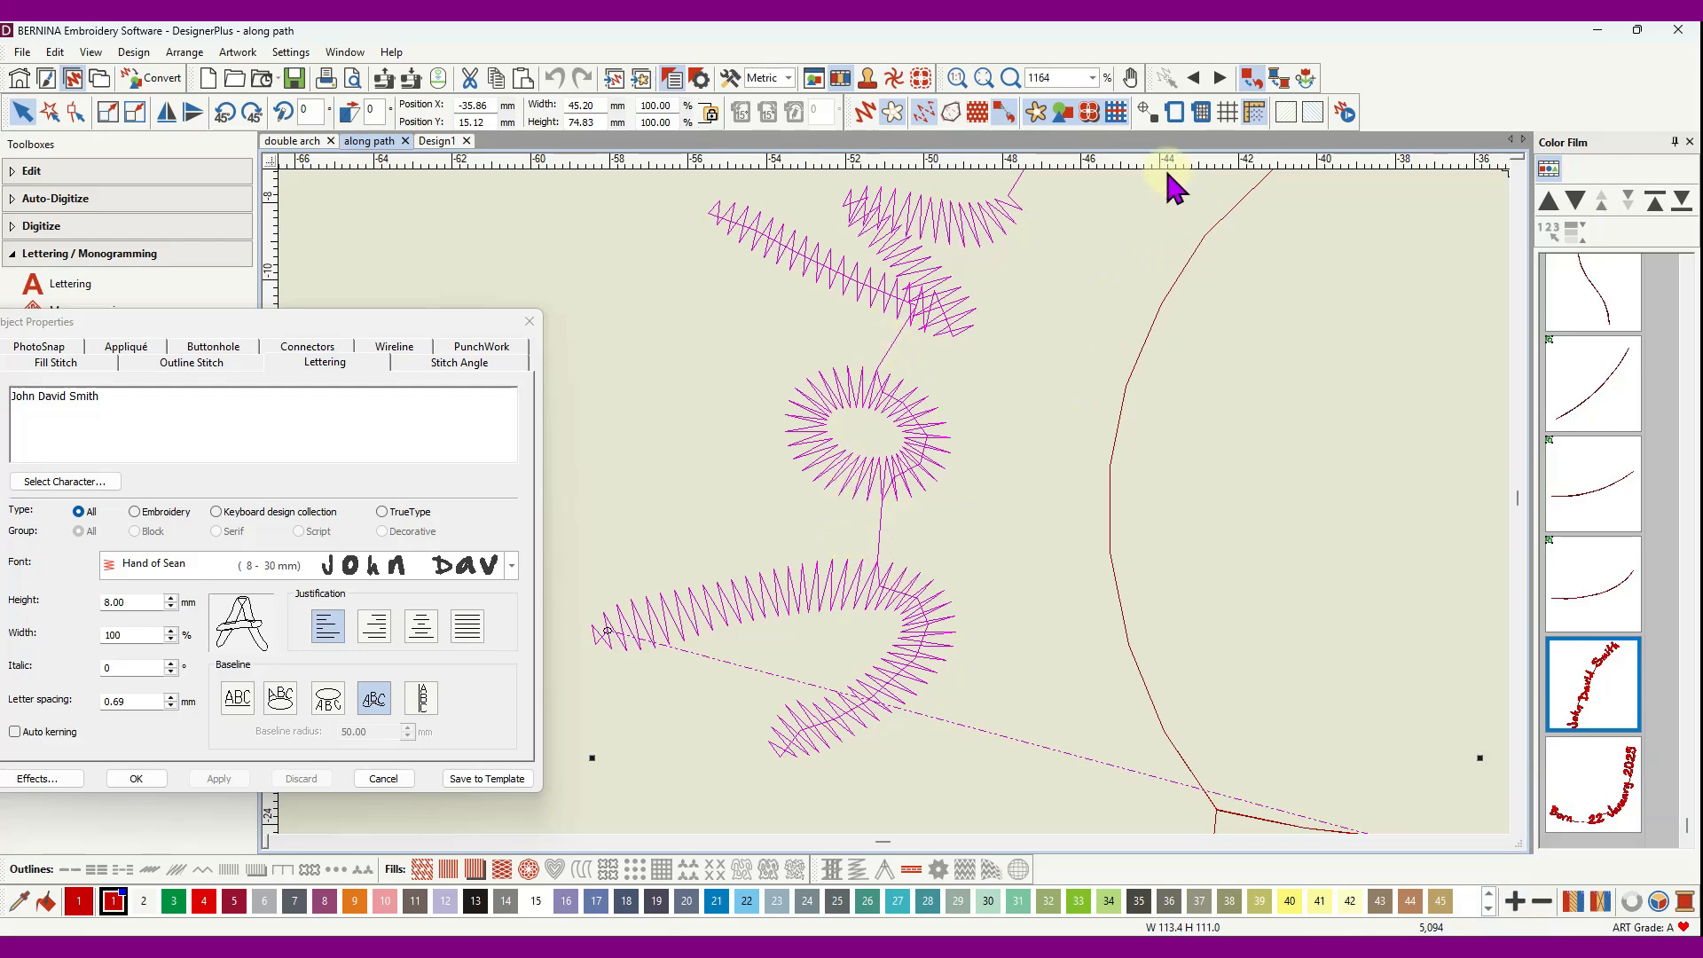
- Close the lettering properties and measure the connecting stitch between the name's first two letters
{"action": "left_click", "coordinate": [528, 321]}
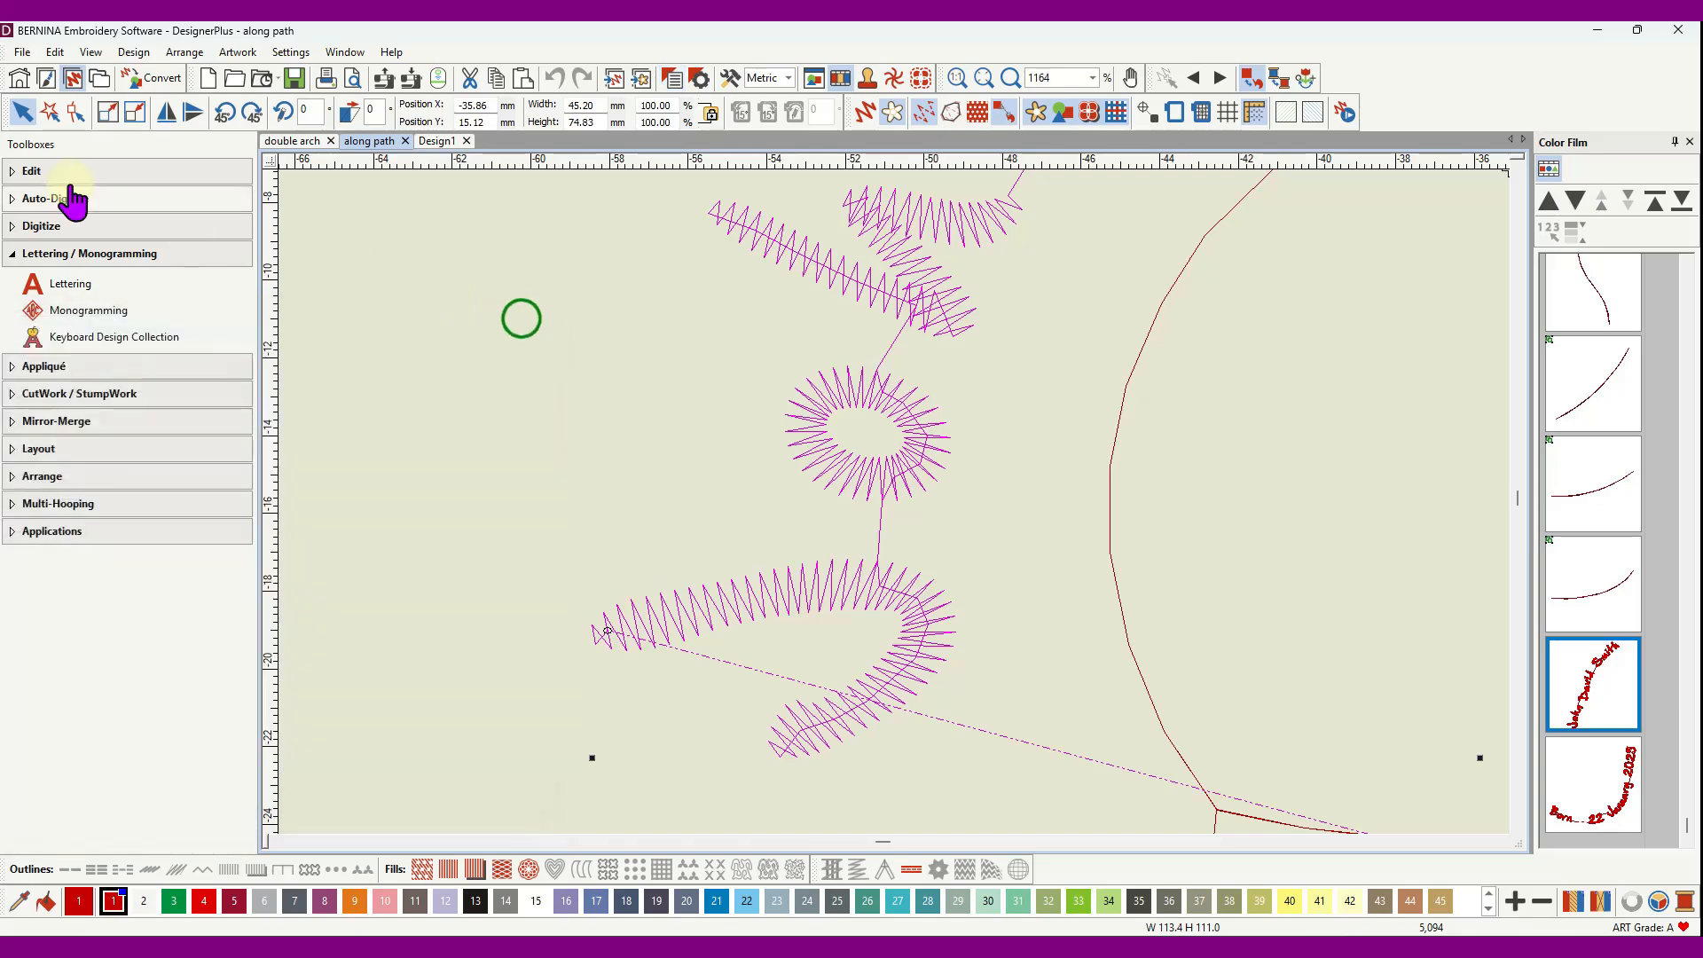
{"action": "left_click", "coordinate": [89, 53]}
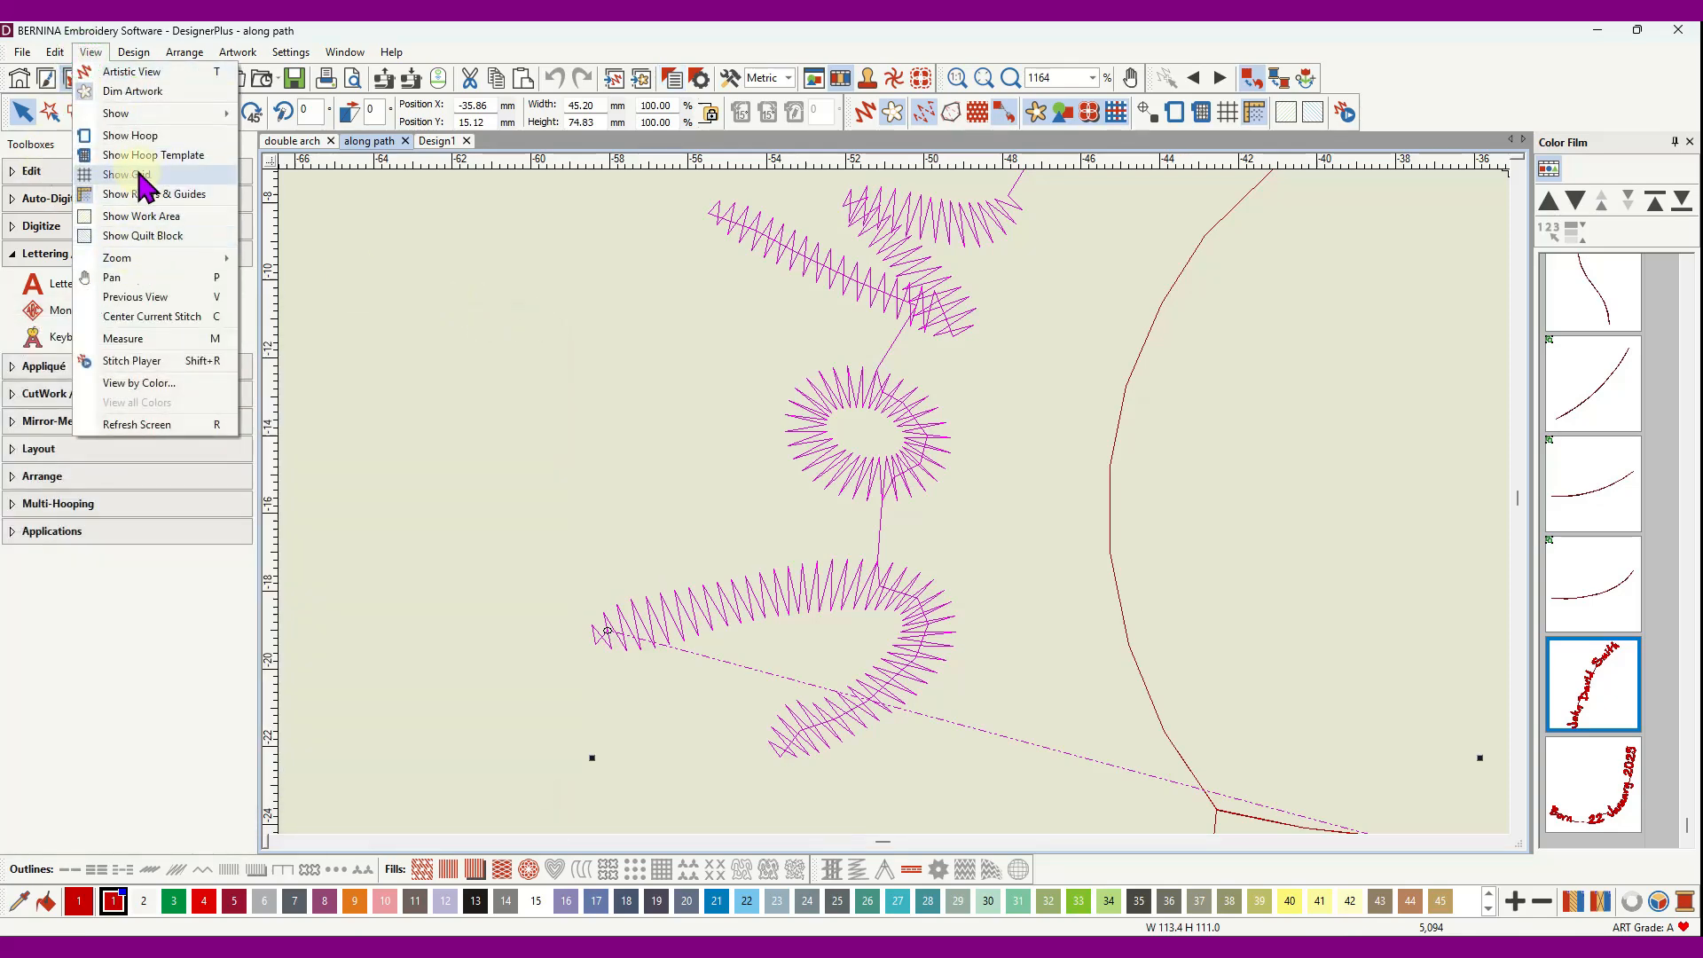
{"action": "left_click", "coordinate": [133, 337]}
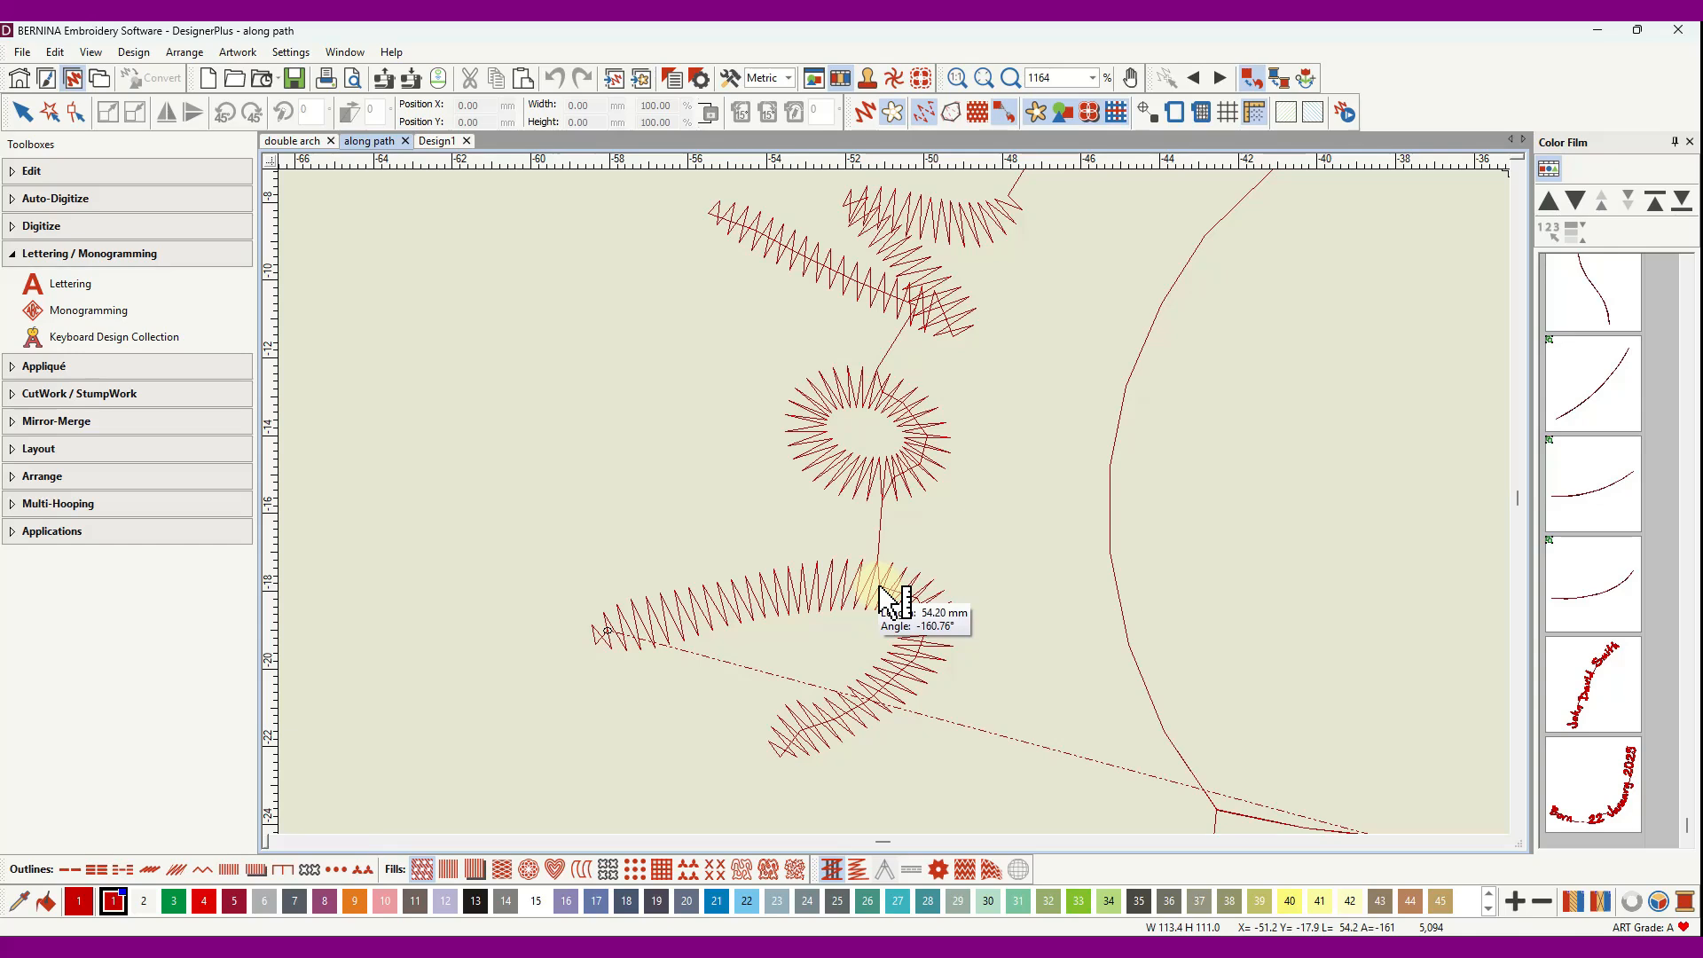
{"action": "left_click", "coordinate": [880, 587]}
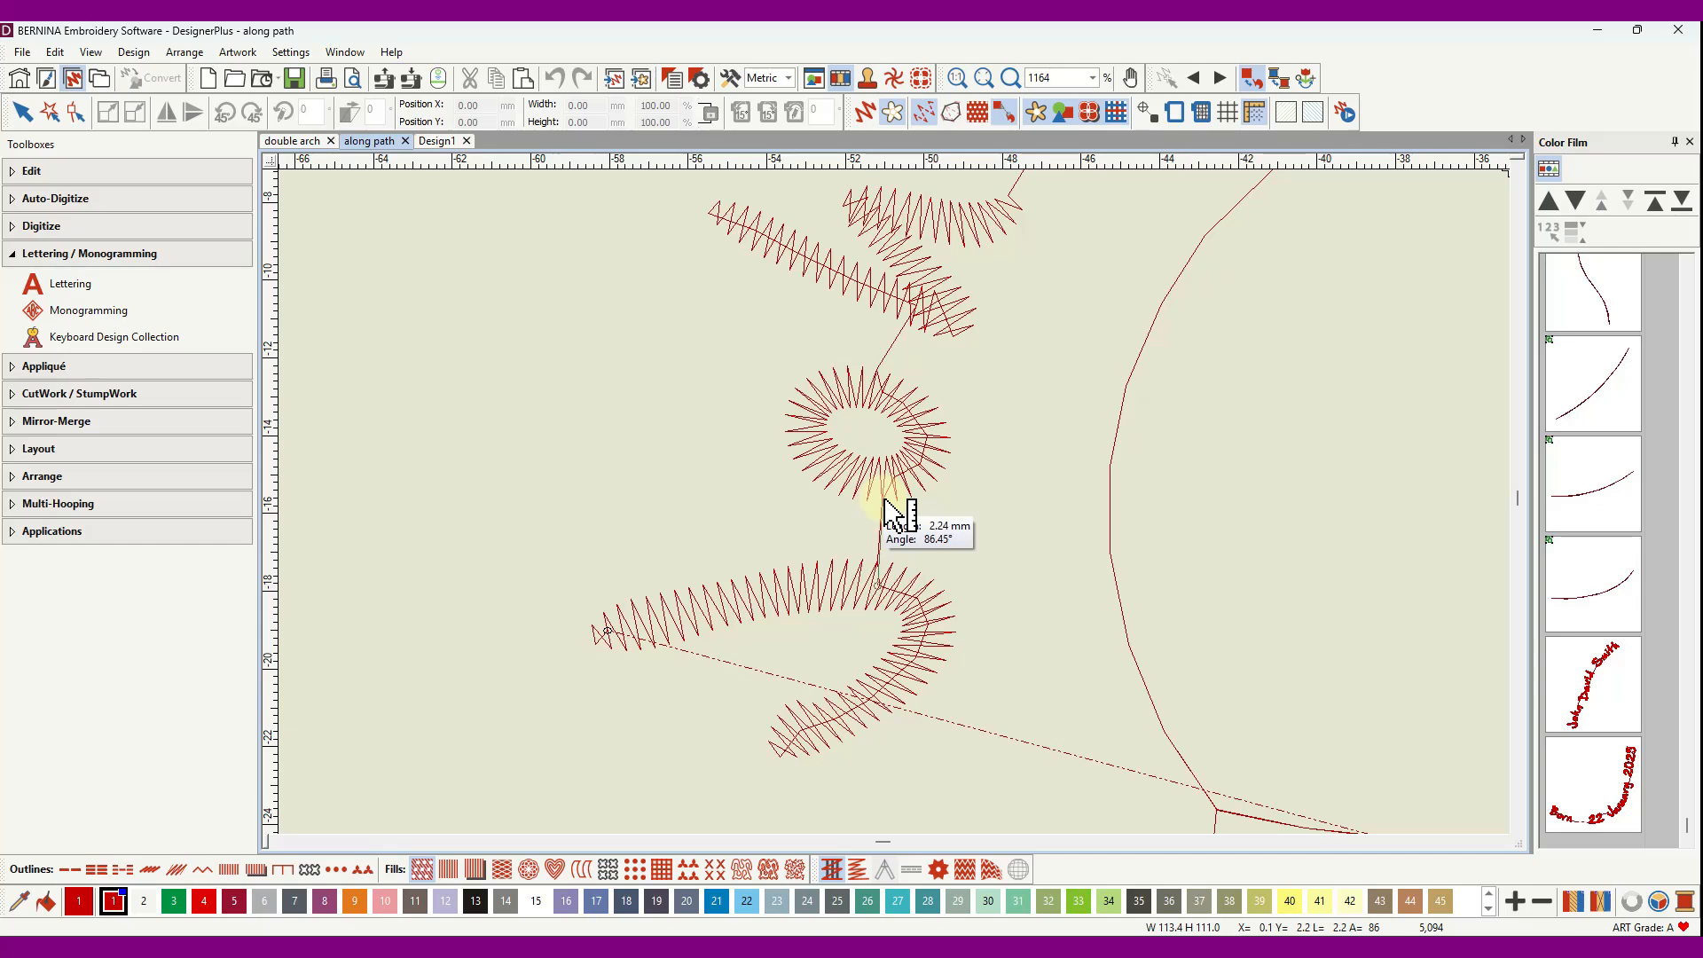
{"action": "left_click_drag", "start_coordinate": [885, 502], "coordinate": [890, 559]}
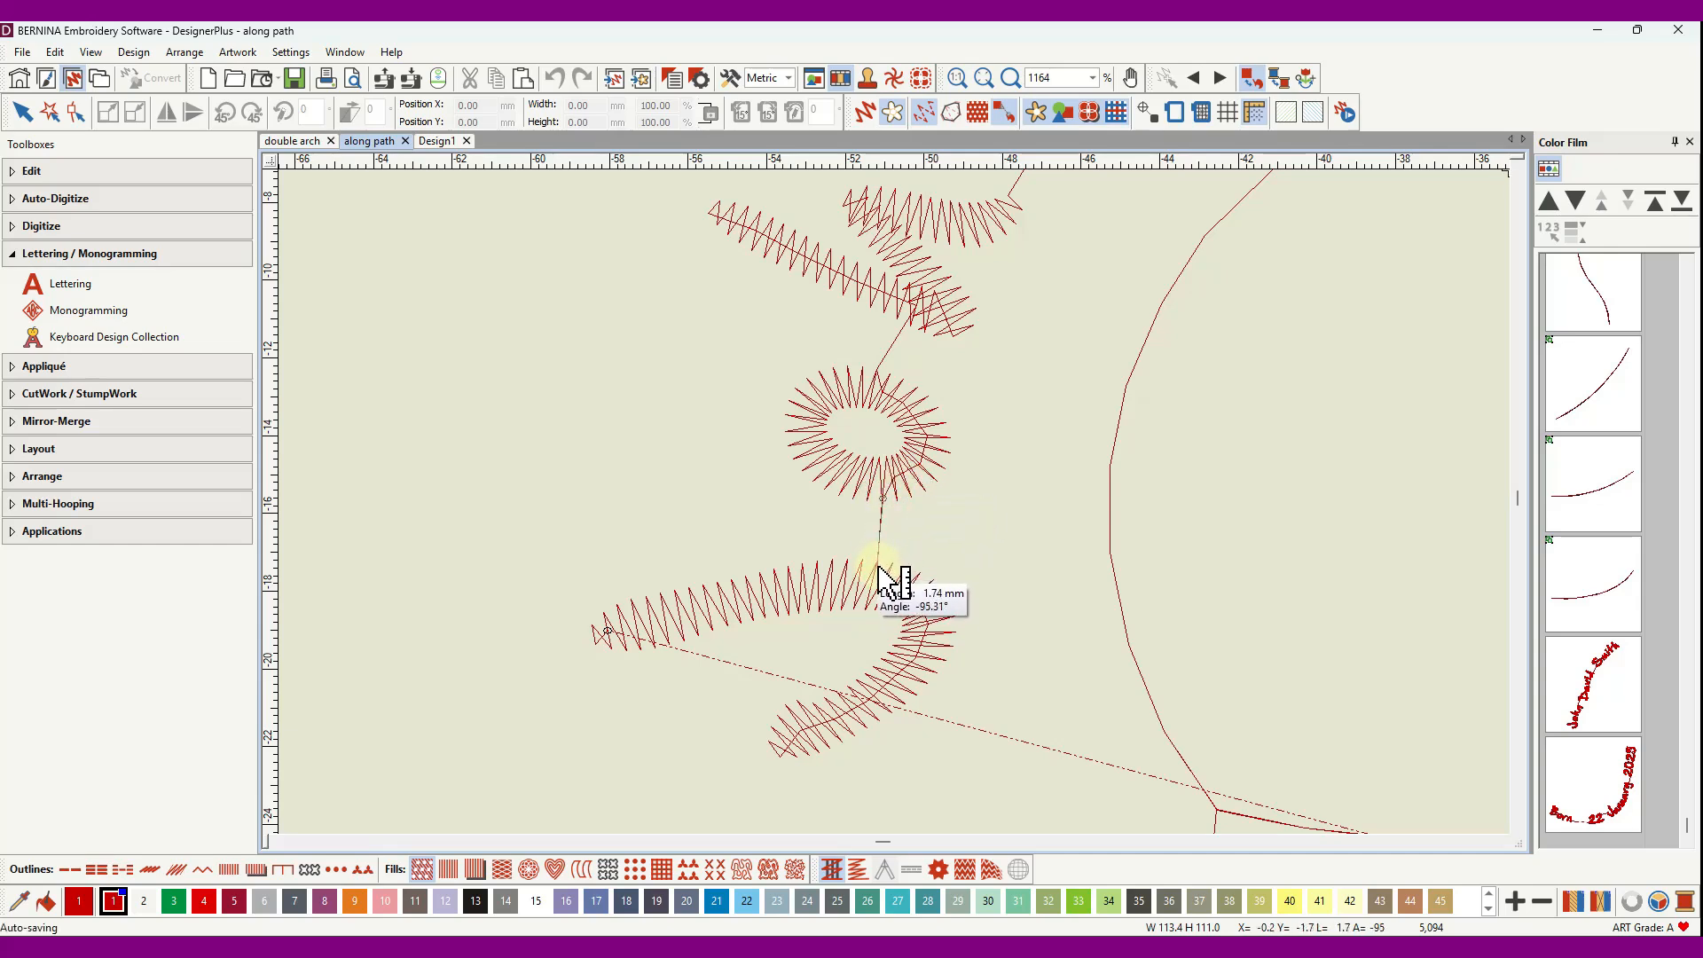
{"action": "left_click", "coordinate": [877, 563]}
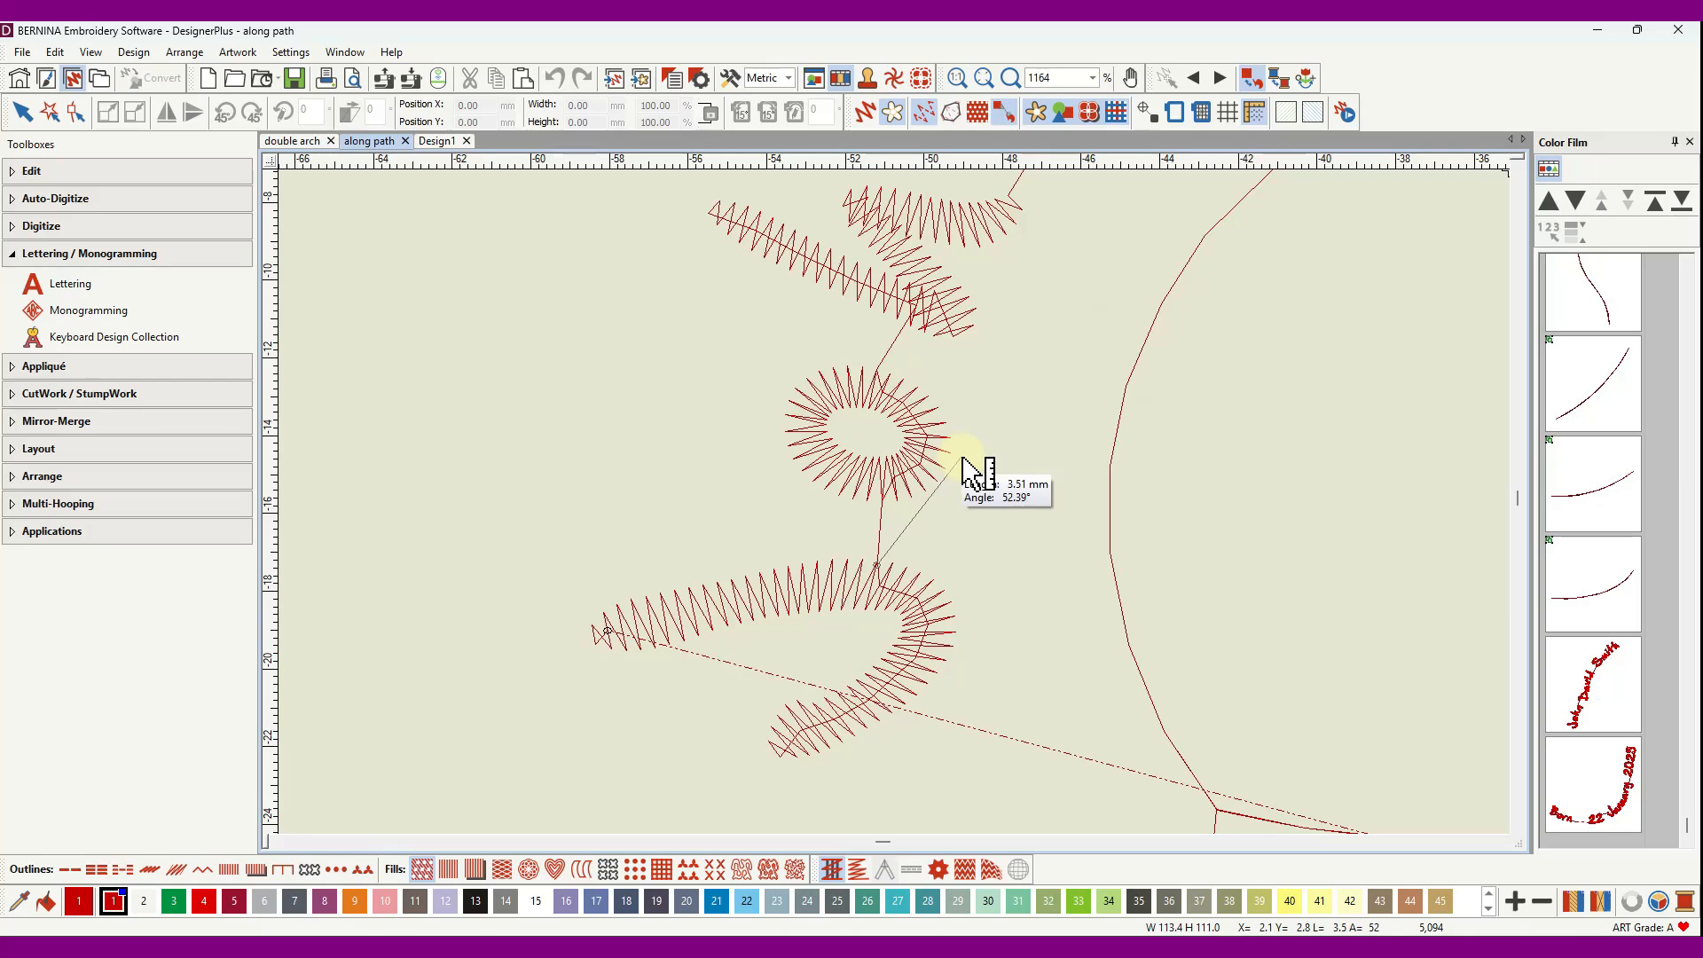
{"action": "key", "text": "Escape"}
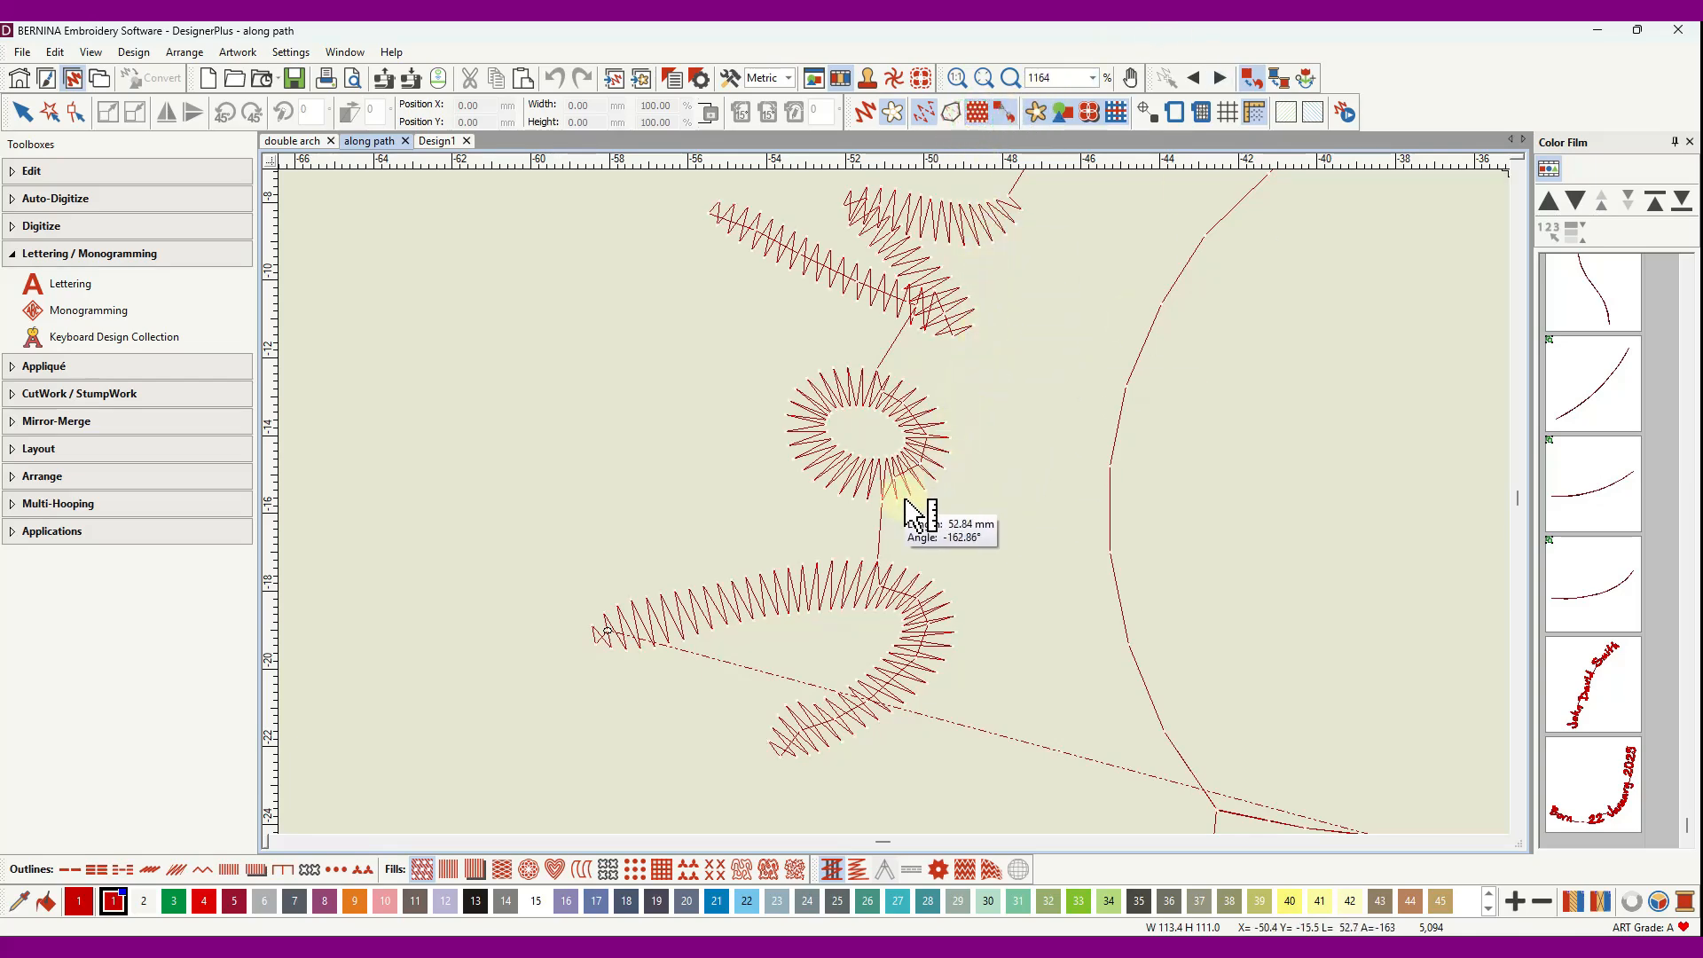
- Examine both ends of the first connector up close and measure the connector between the name's second and third letters
{"action": "scroll", "coordinate": [902, 514], "scroll_direction": "up", "scroll_amount": 1}
{"action": "scroll", "coordinate": [896, 503], "scroll_direction": "up", "scroll_amount": 8}
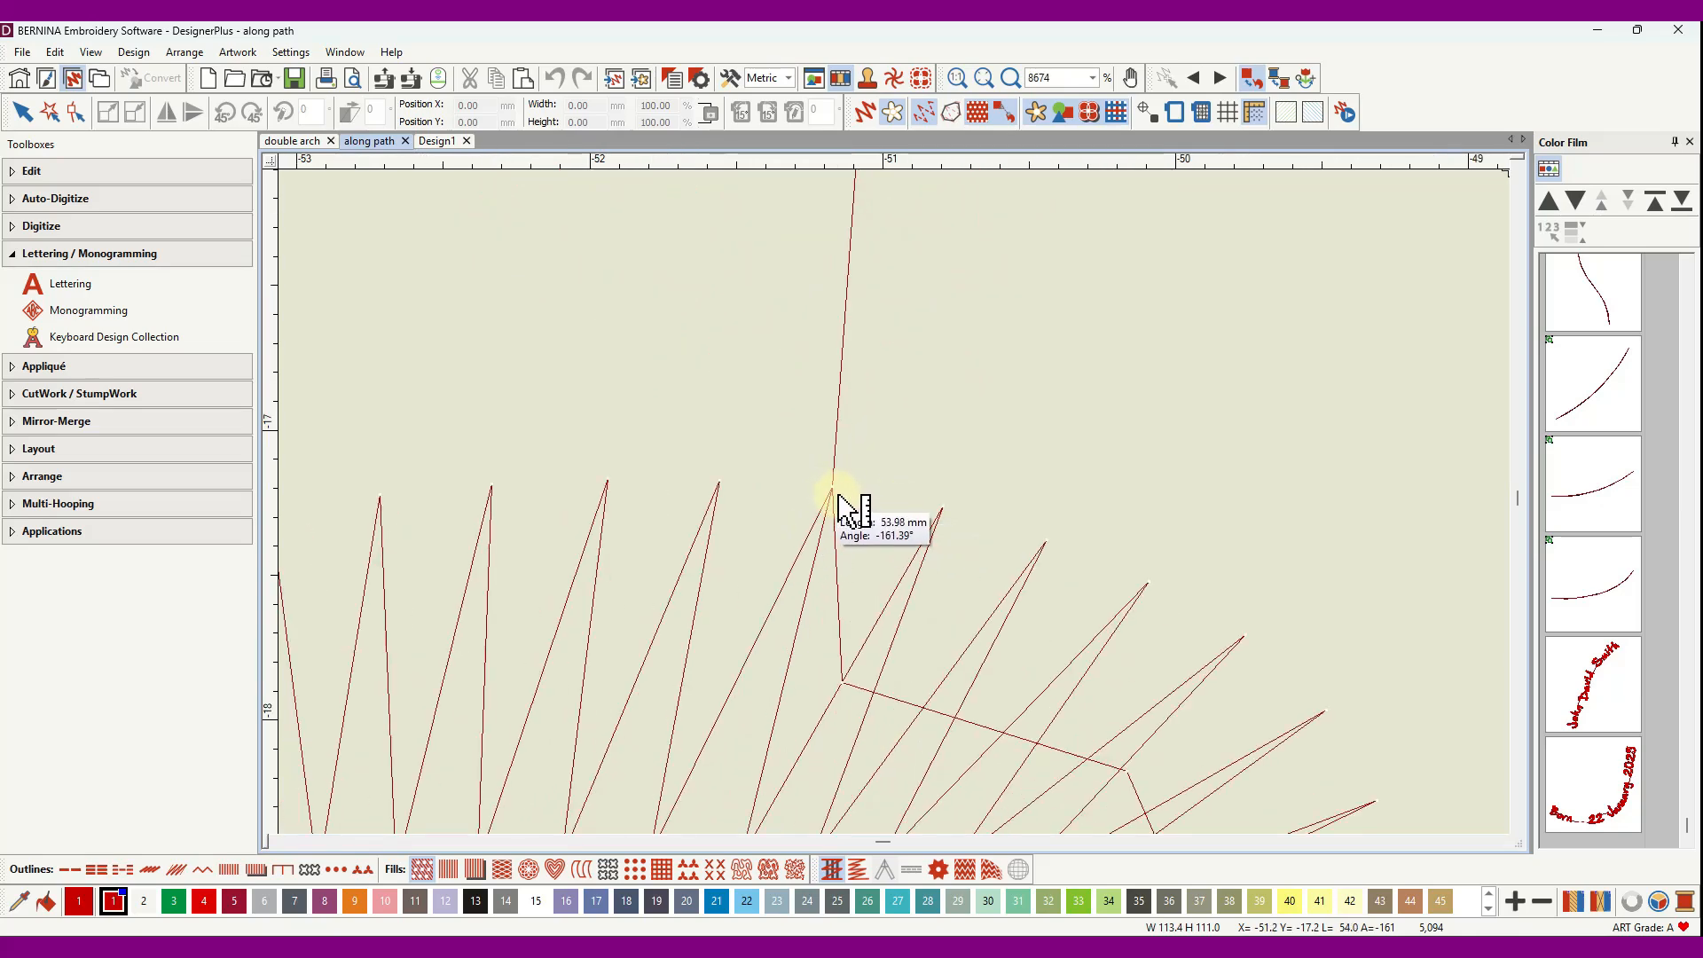
{"action": "scroll", "coordinate": [911, 513], "scroll_direction": "down", "scroll_amount": 6}
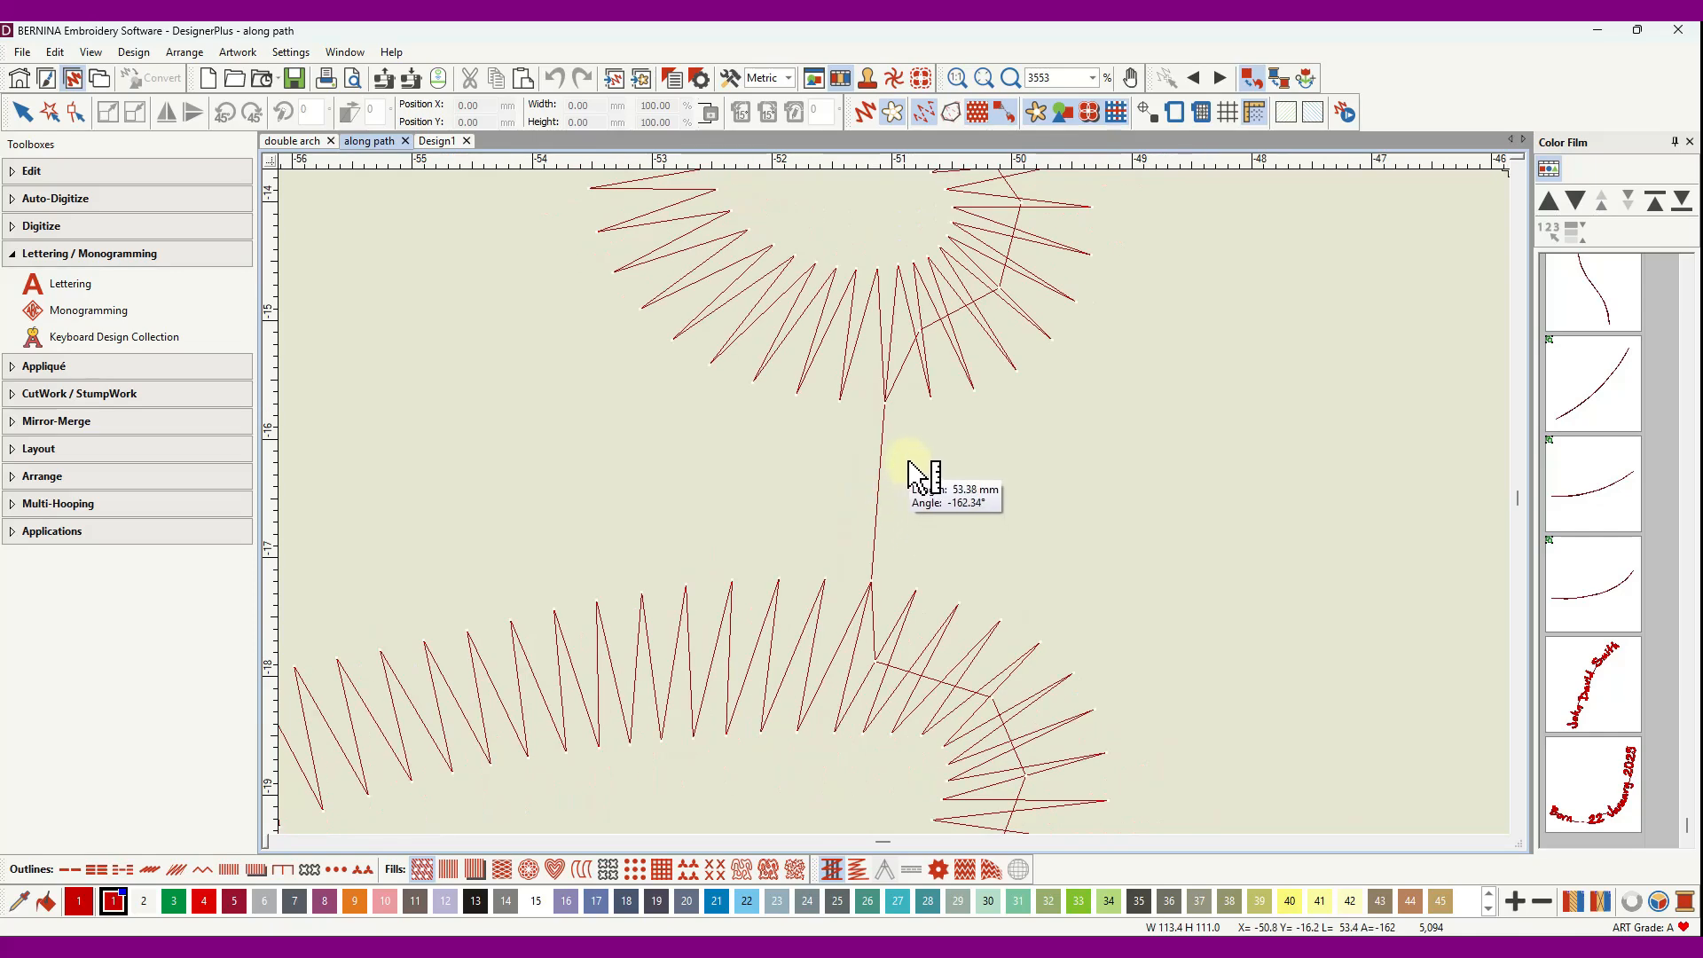
{"action": "scroll", "coordinate": [905, 418], "scroll_direction": "up", "scroll_amount": 7}
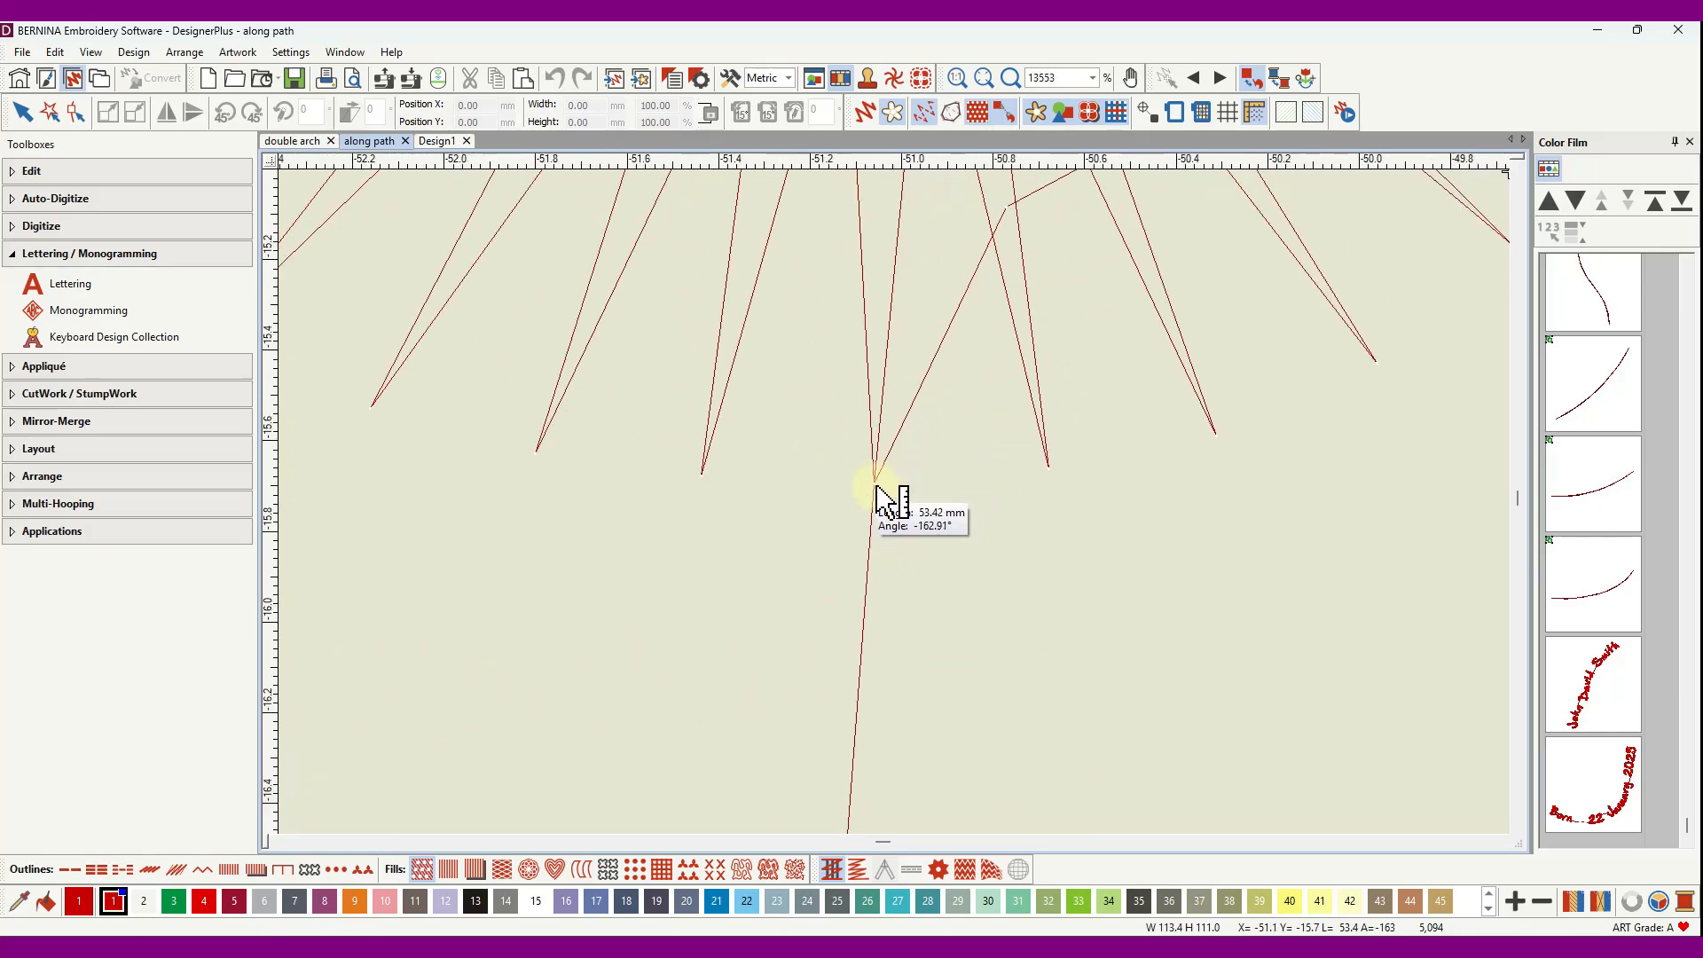
{"action": "scroll", "coordinate": [904, 515], "scroll_direction": "down", "scroll_amount": 3}
{"action": "scroll", "coordinate": [904, 512], "scroll_direction": "down", "scroll_amount": 6}
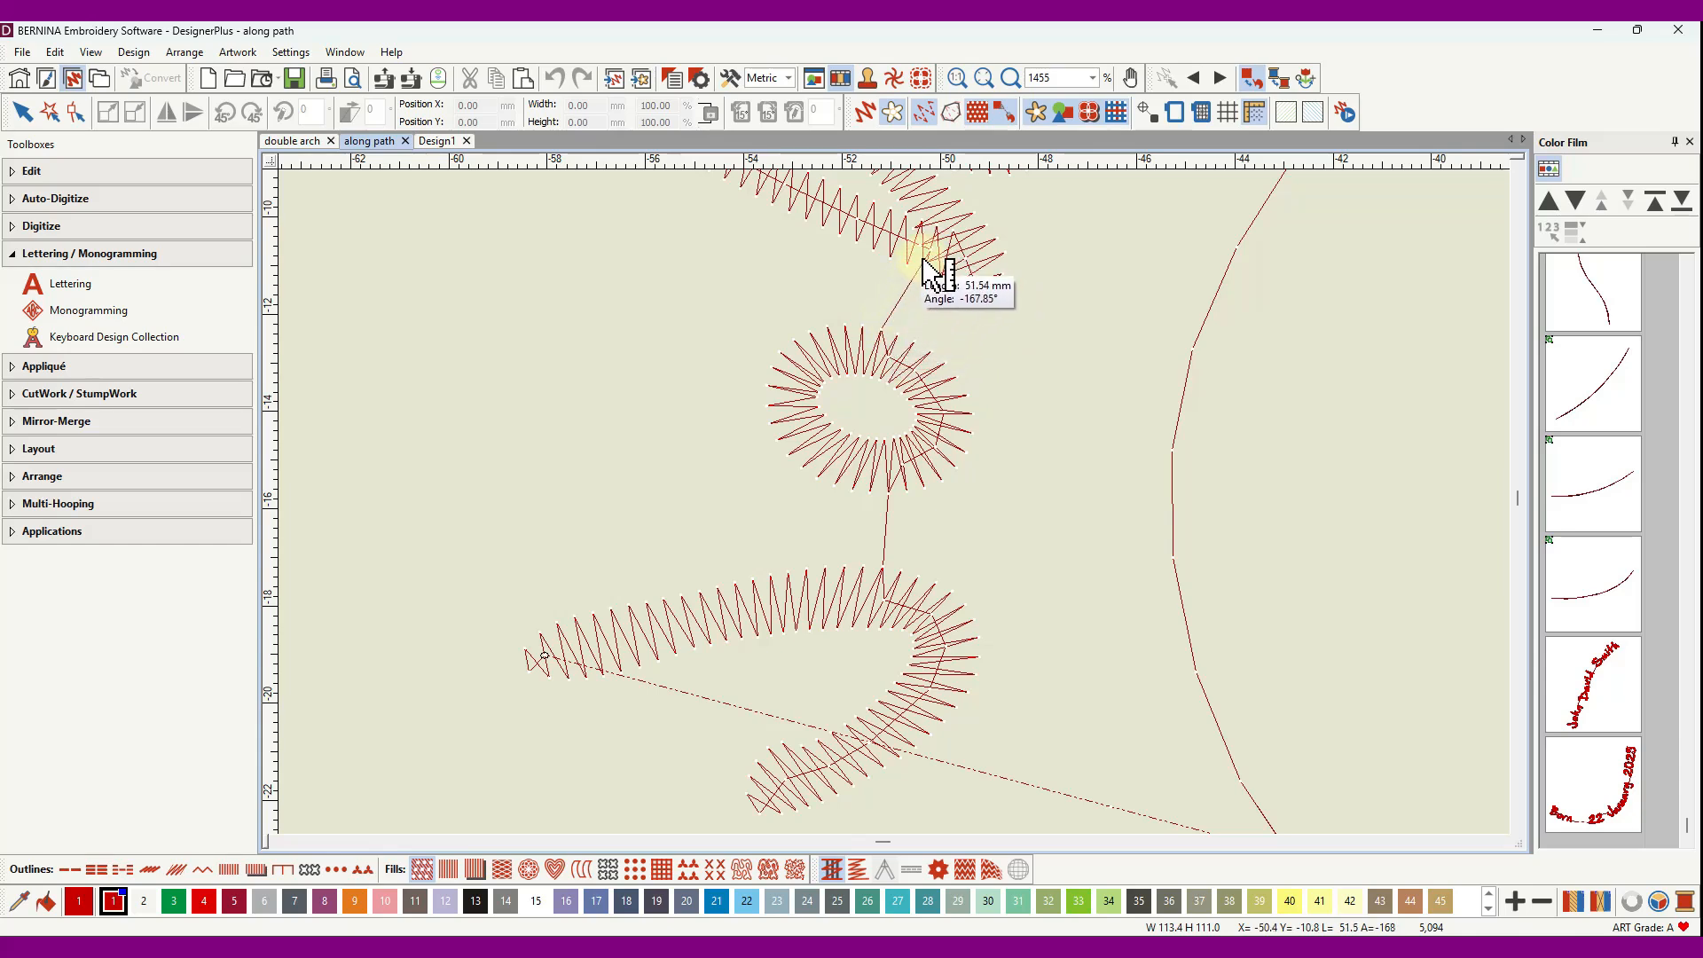
{"action": "left_click", "coordinate": [880, 331]}
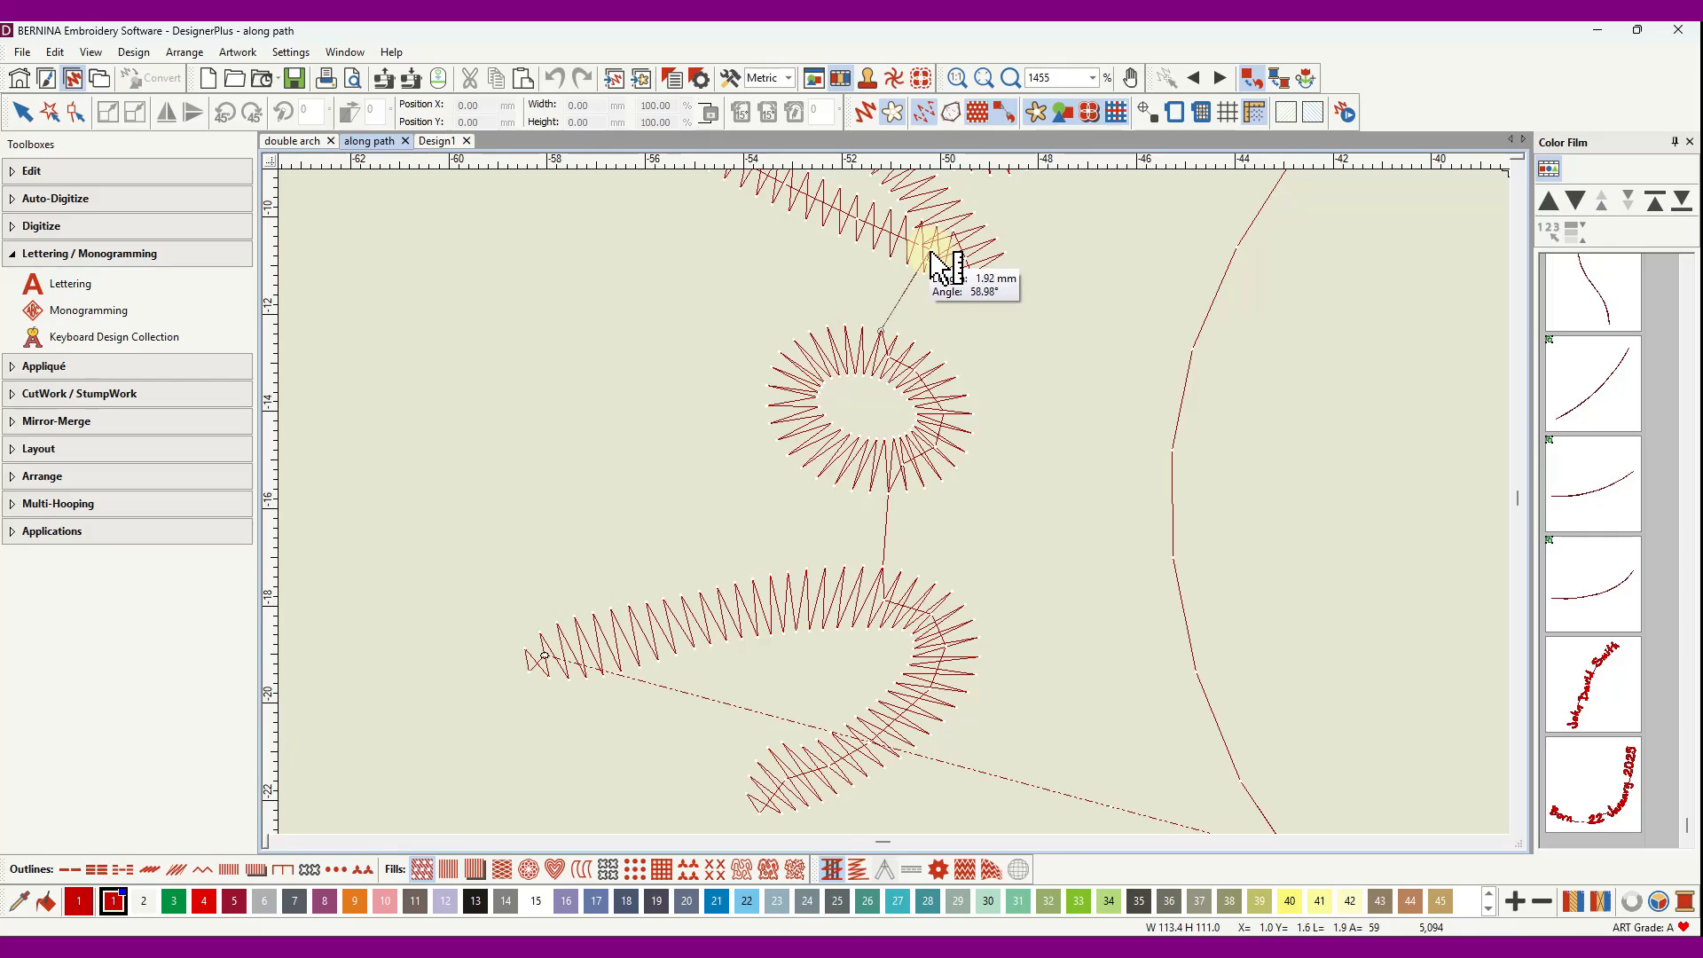
- Measure the connecting stitch between the third and fourth letters of the first name and leave the Measure tool
{"action": "scroll", "coordinate": [938, 265], "scroll_direction": "down", "scroll_amount": 2}
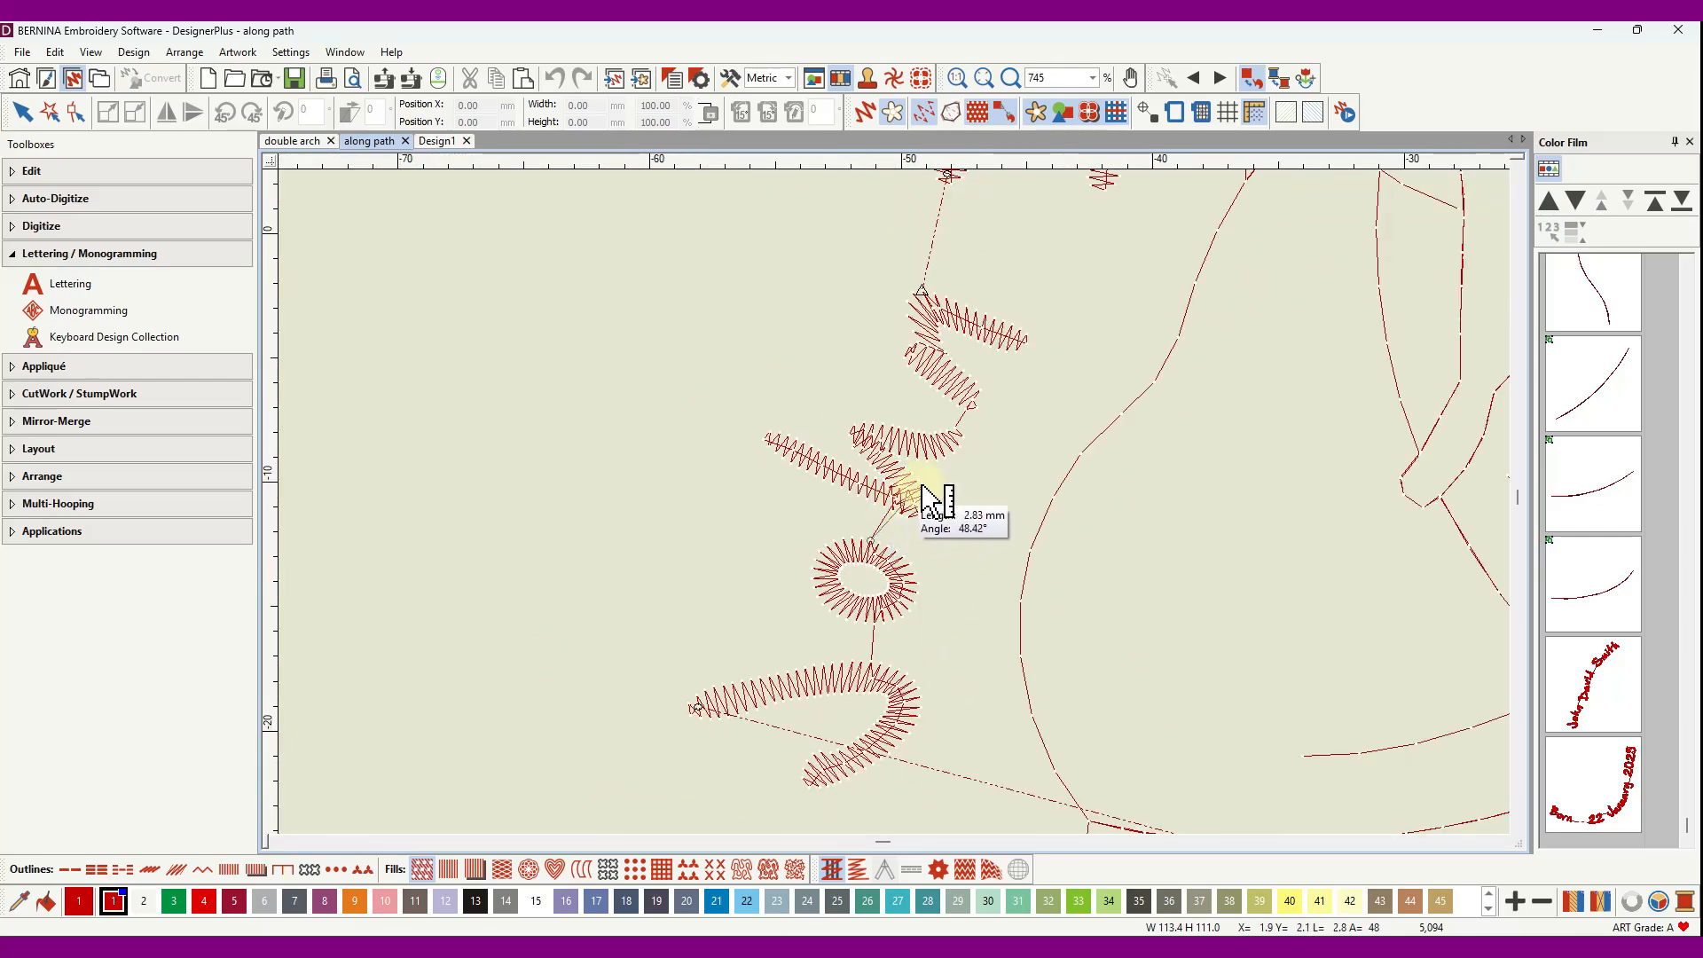
{"action": "scroll", "coordinate": [904, 510], "scroll_direction": "up", "scroll_amount": 3}
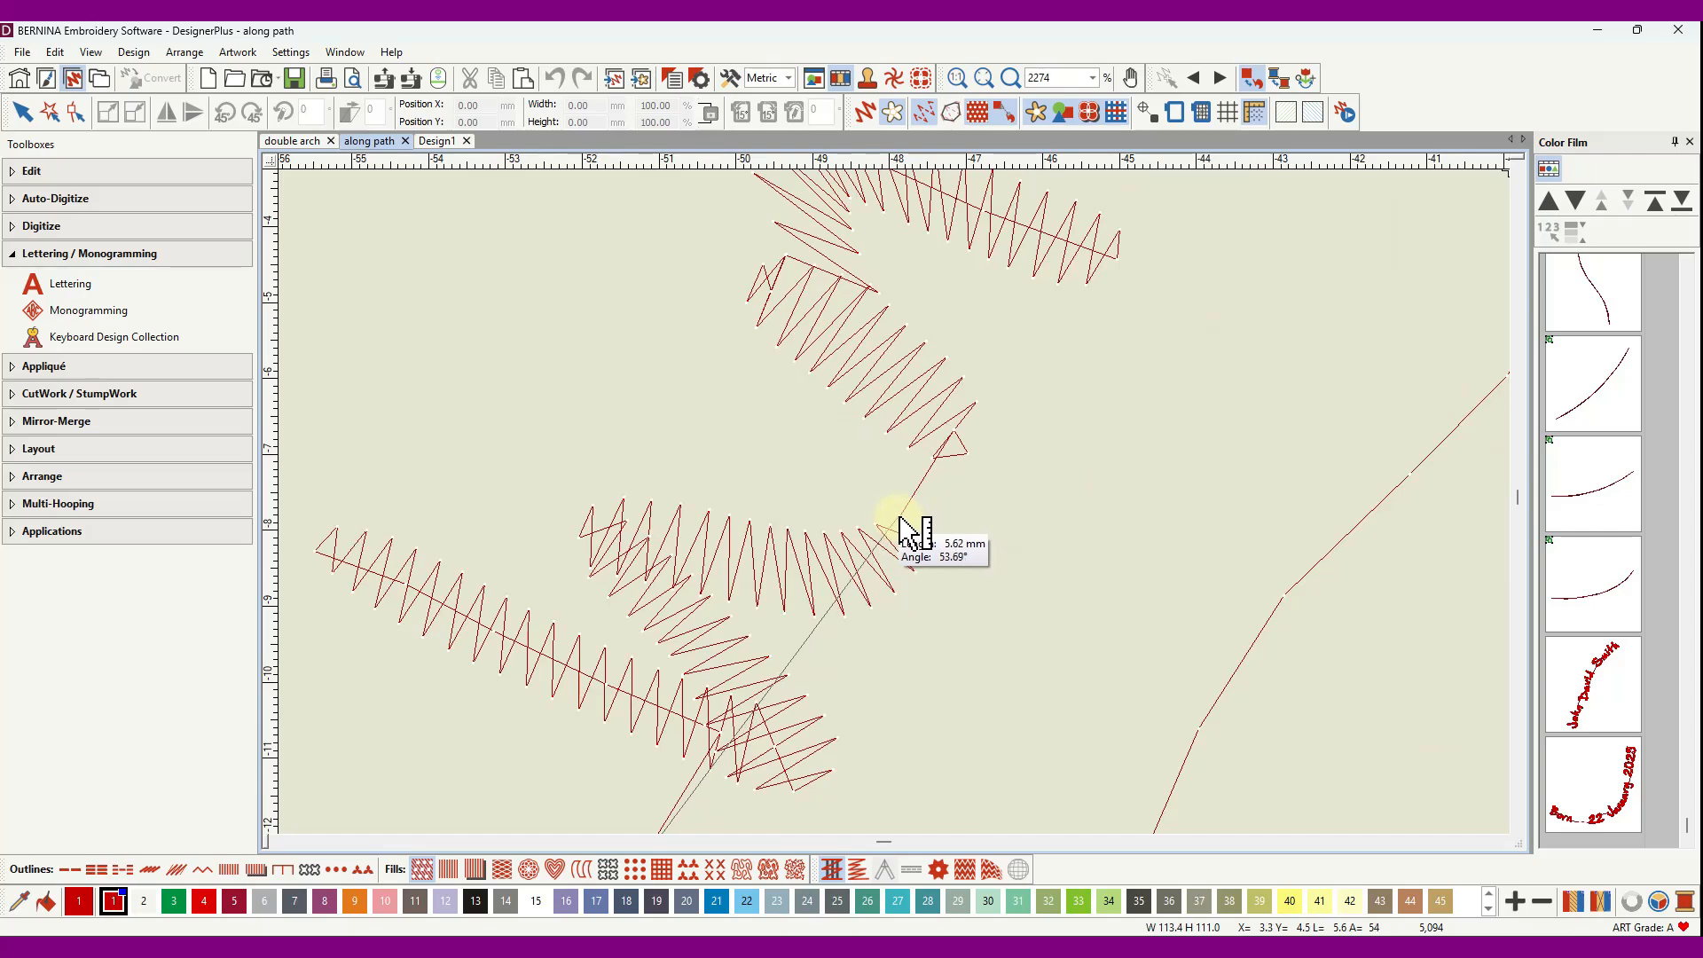
{"action": "left_click", "coordinate": [898, 516]}
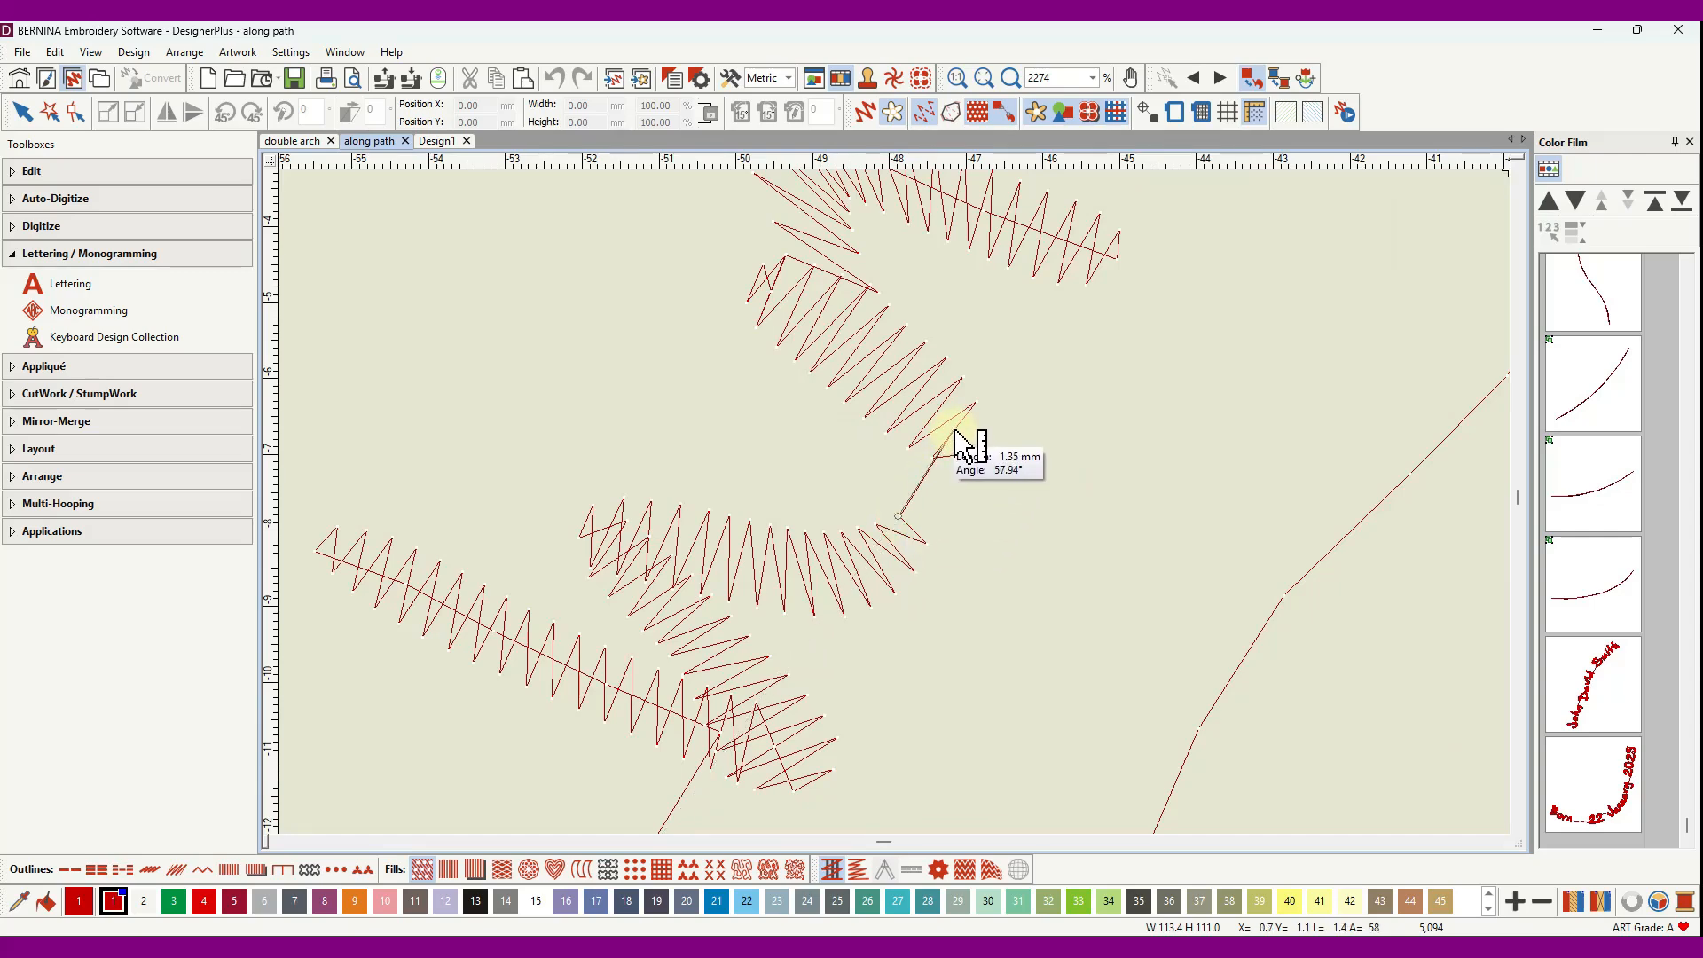
{"action": "scroll", "coordinate": [958, 441], "scroll_direction": "down", "scroll_amount": 5}
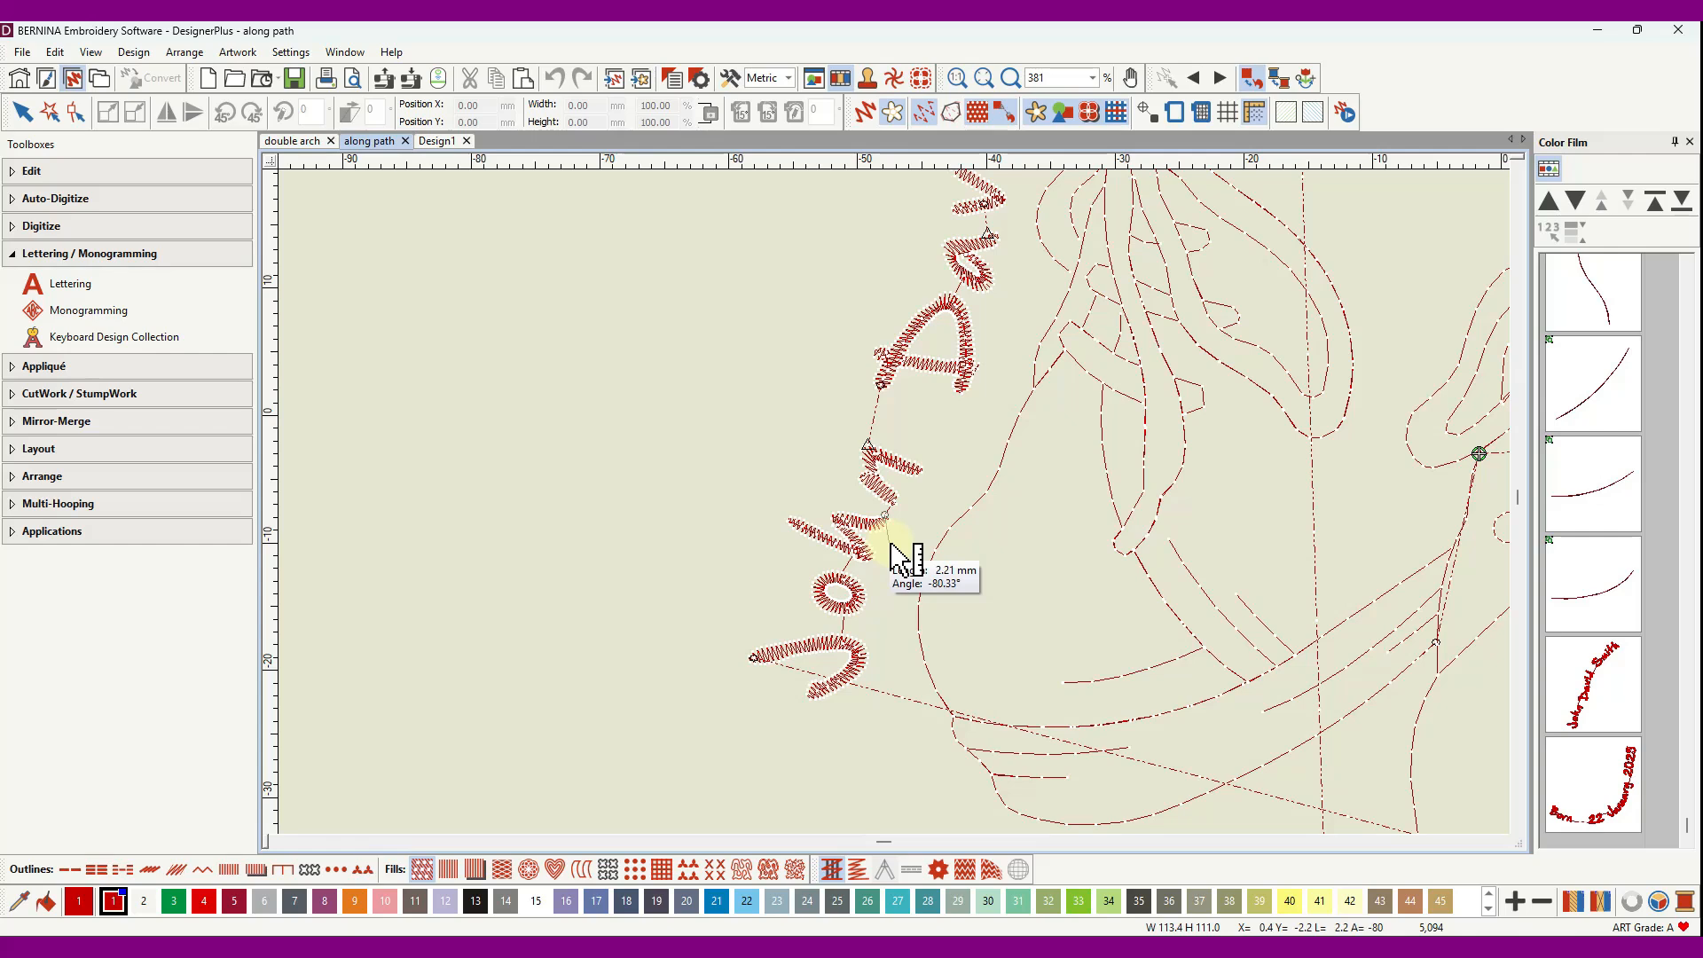
{"action": "left_click_drag", "start_coordinate": [891, 543], "coordinate": [892, 546]}
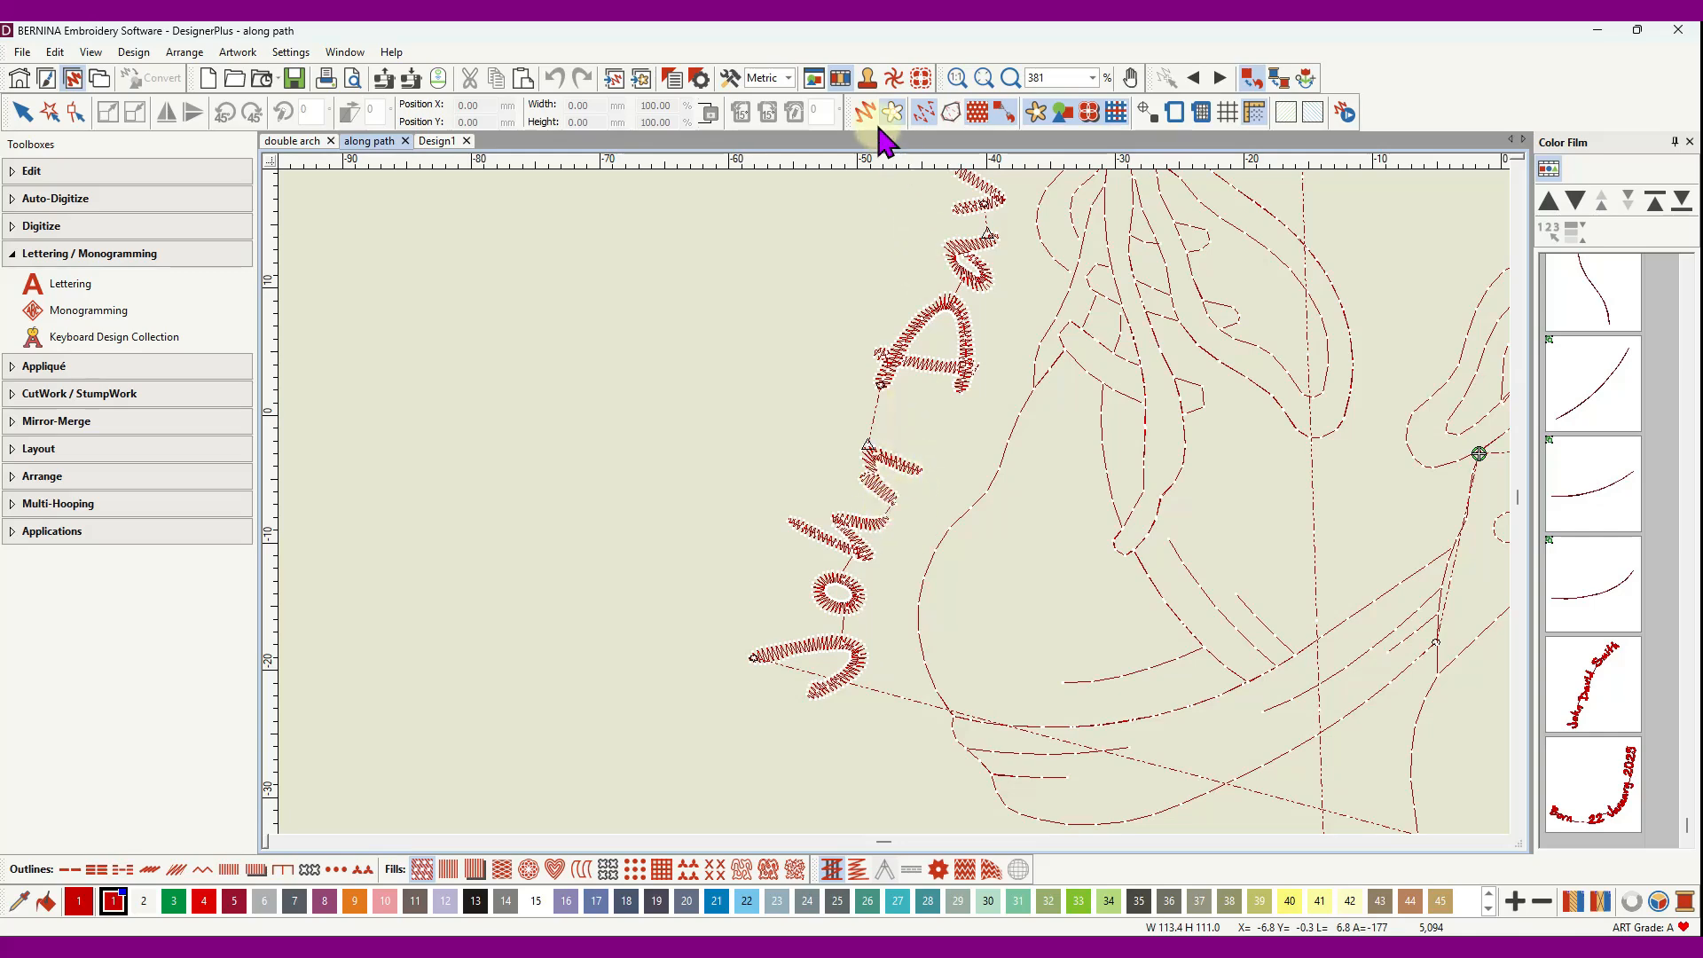
- View the whole design at 100% and compare it with Artistic View switched on and off
{"action": "left_click", "coordinate": [957, 79]}
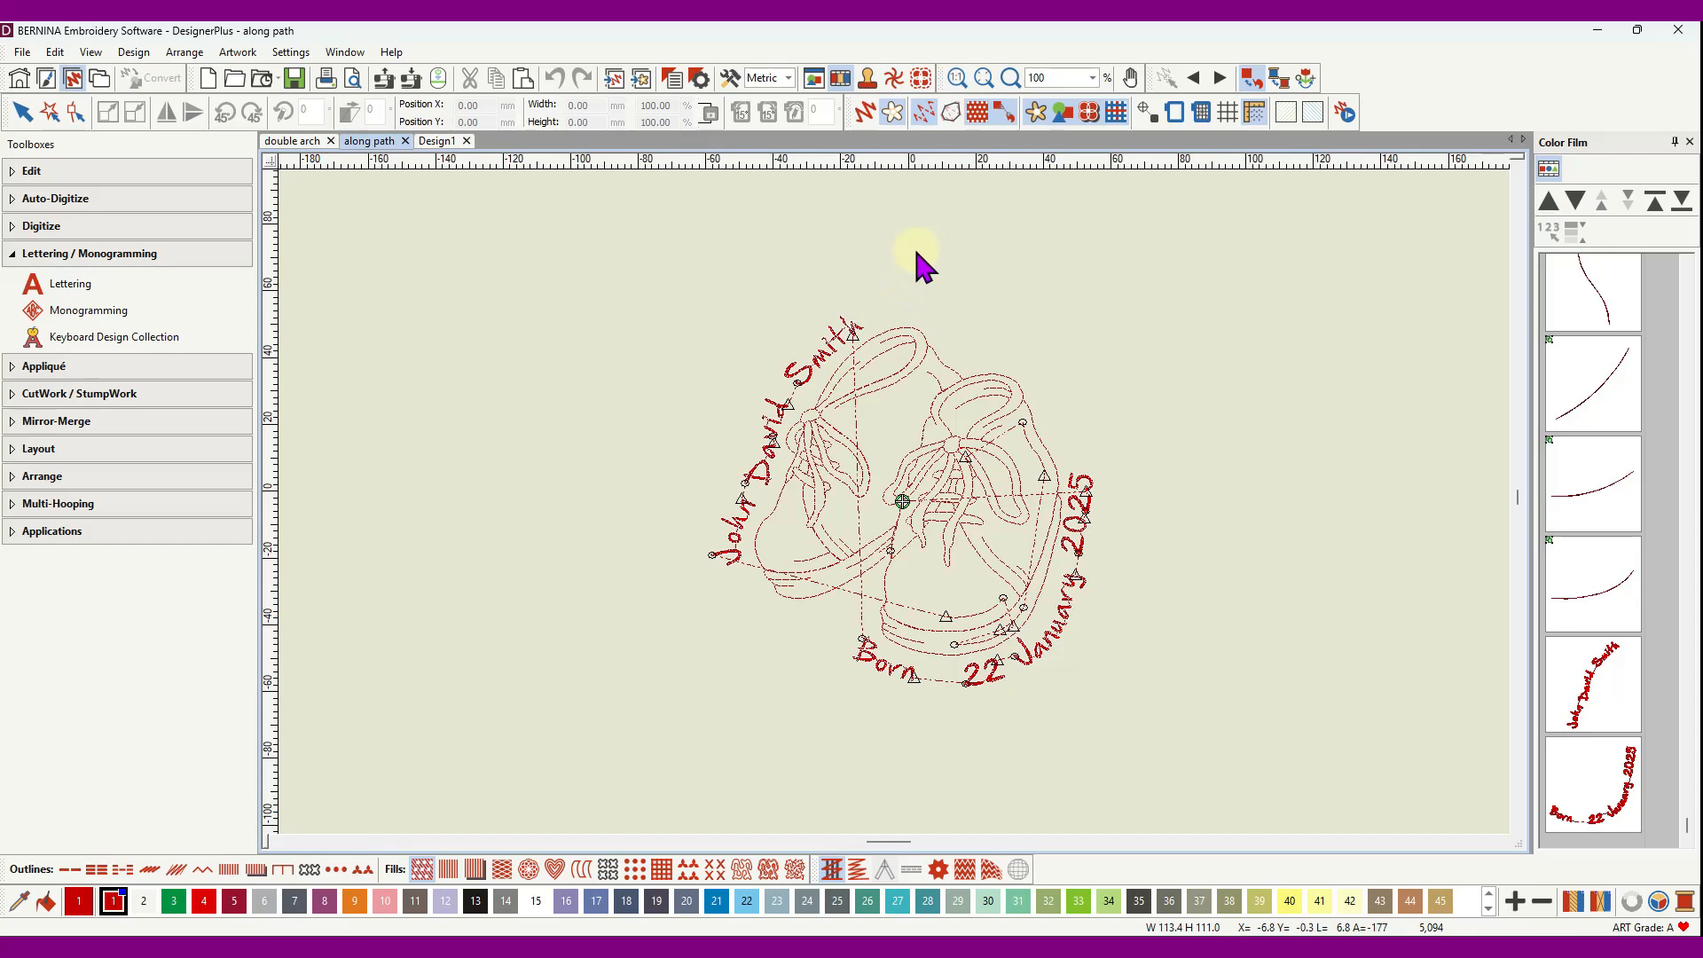
{"action": "left_click", "coordinate": [864, 113]}
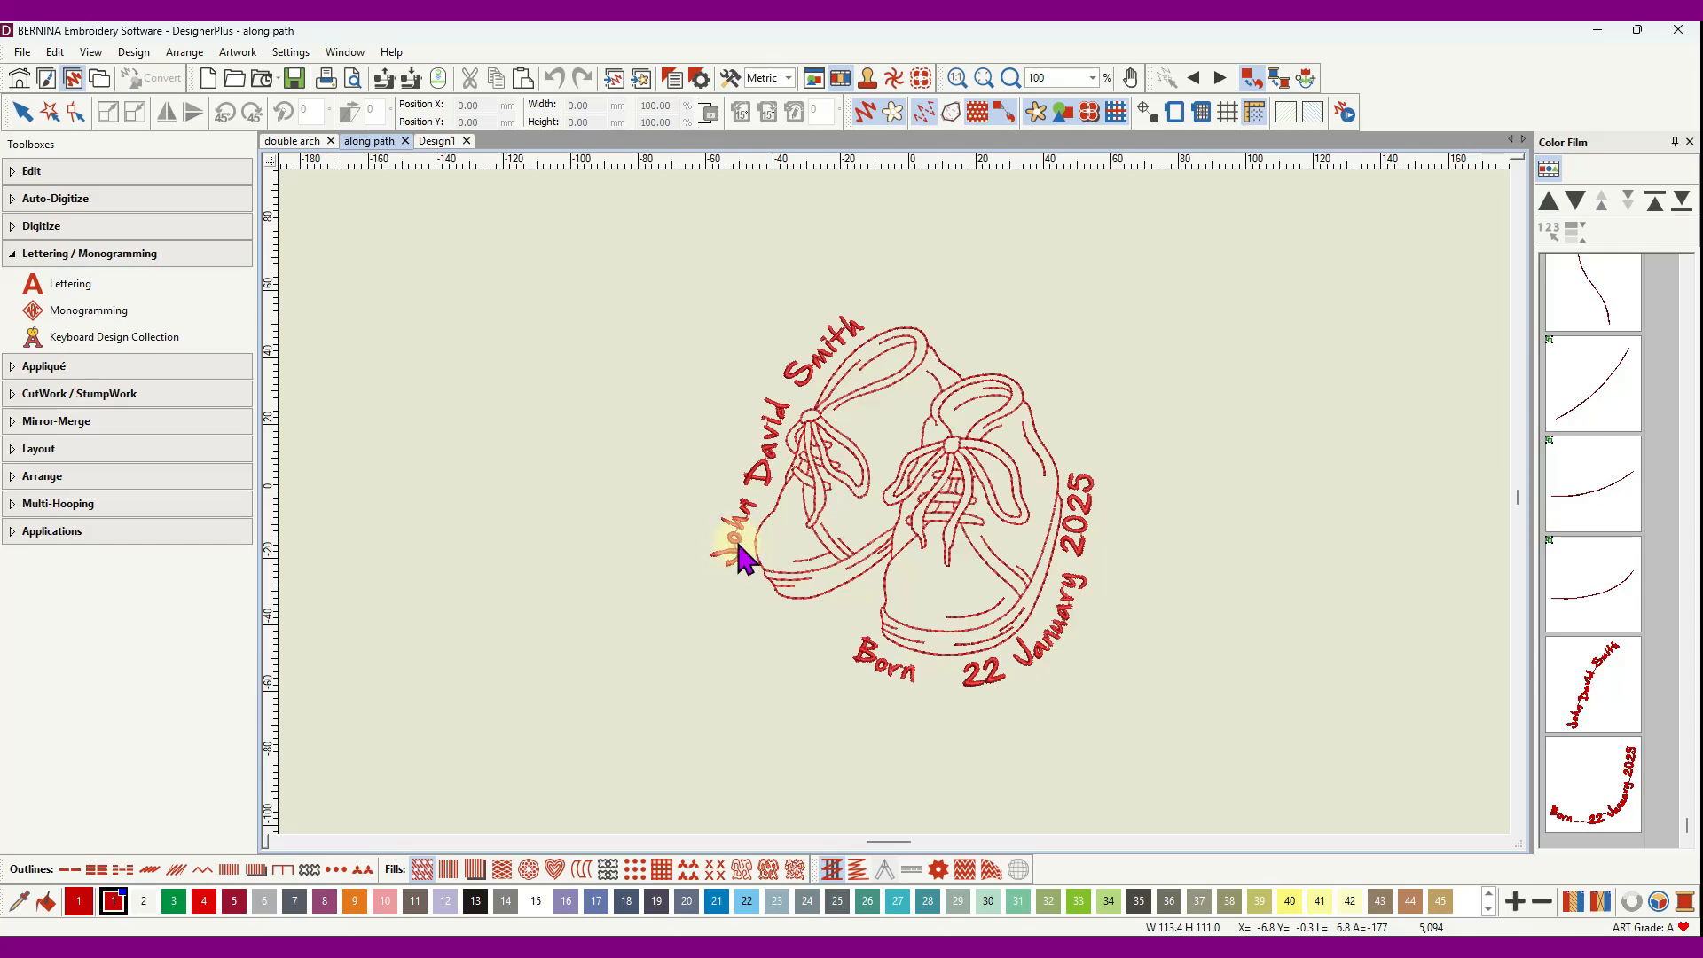
{"action": "left_click", "coordinate": [867, 115]}
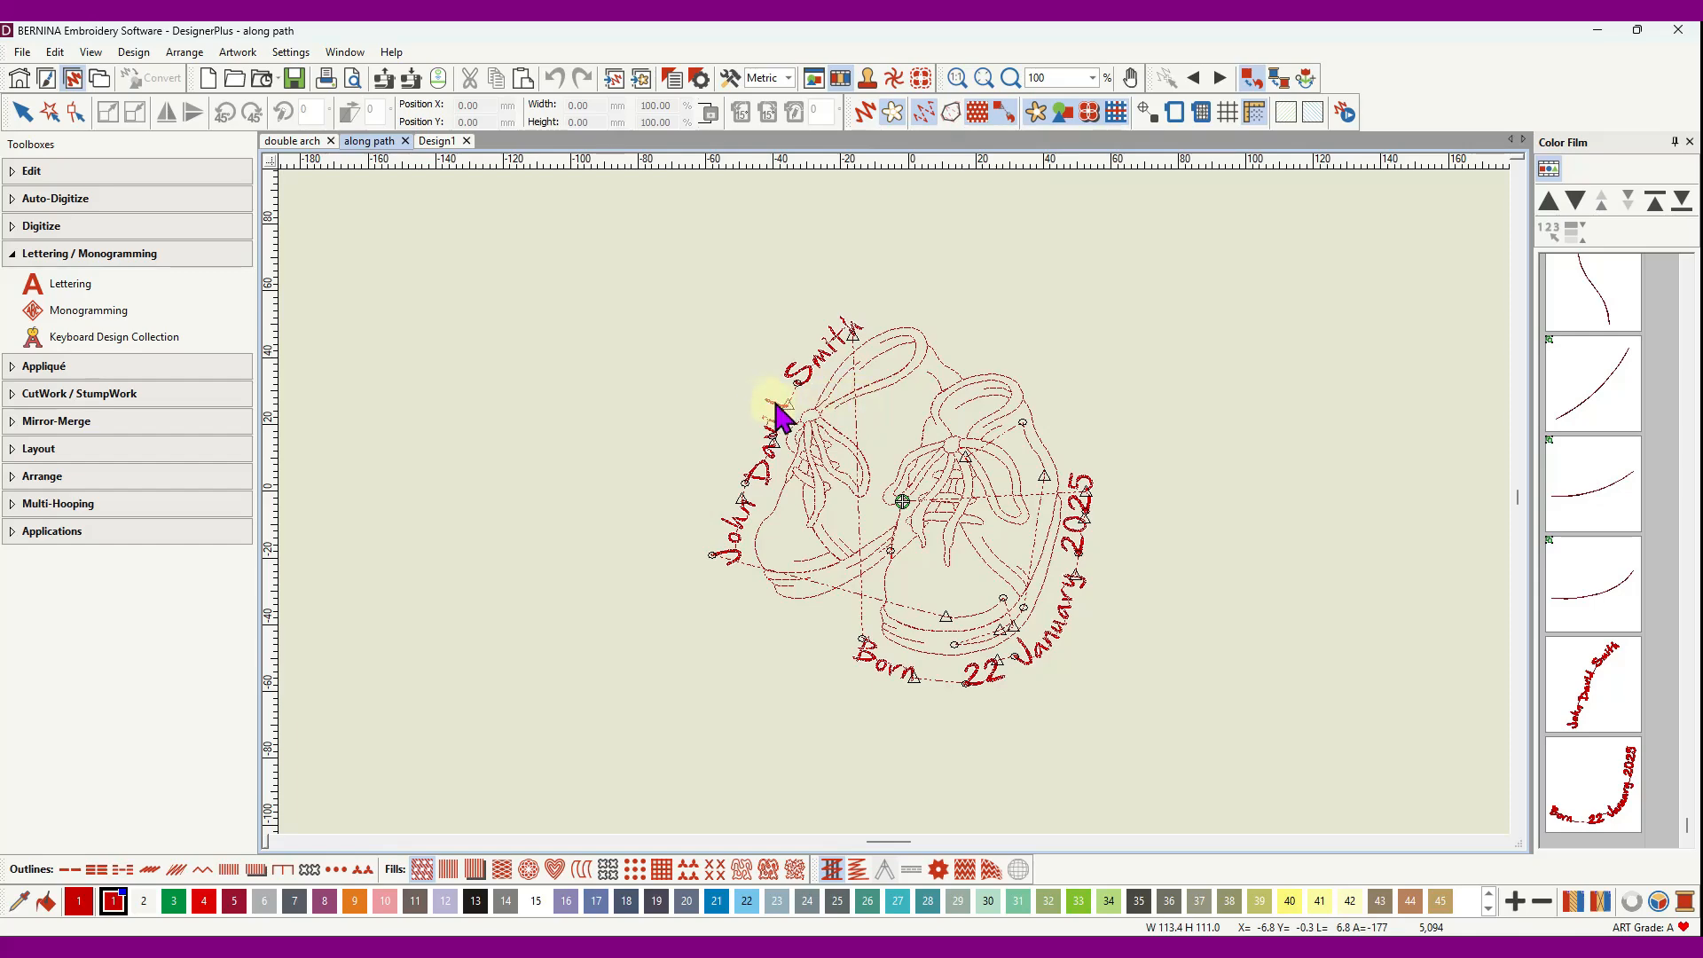
- Select the name lettering and examine the connector between the middle name and the surname
{"action": "scroll", "coordinate": [780, 411], "scroll_direction": "up", "scroll_amount": 3}
{"action": "scroll", "coordinate": [898, 515], "scroll_direction": "up", "scroll_amount": 3}
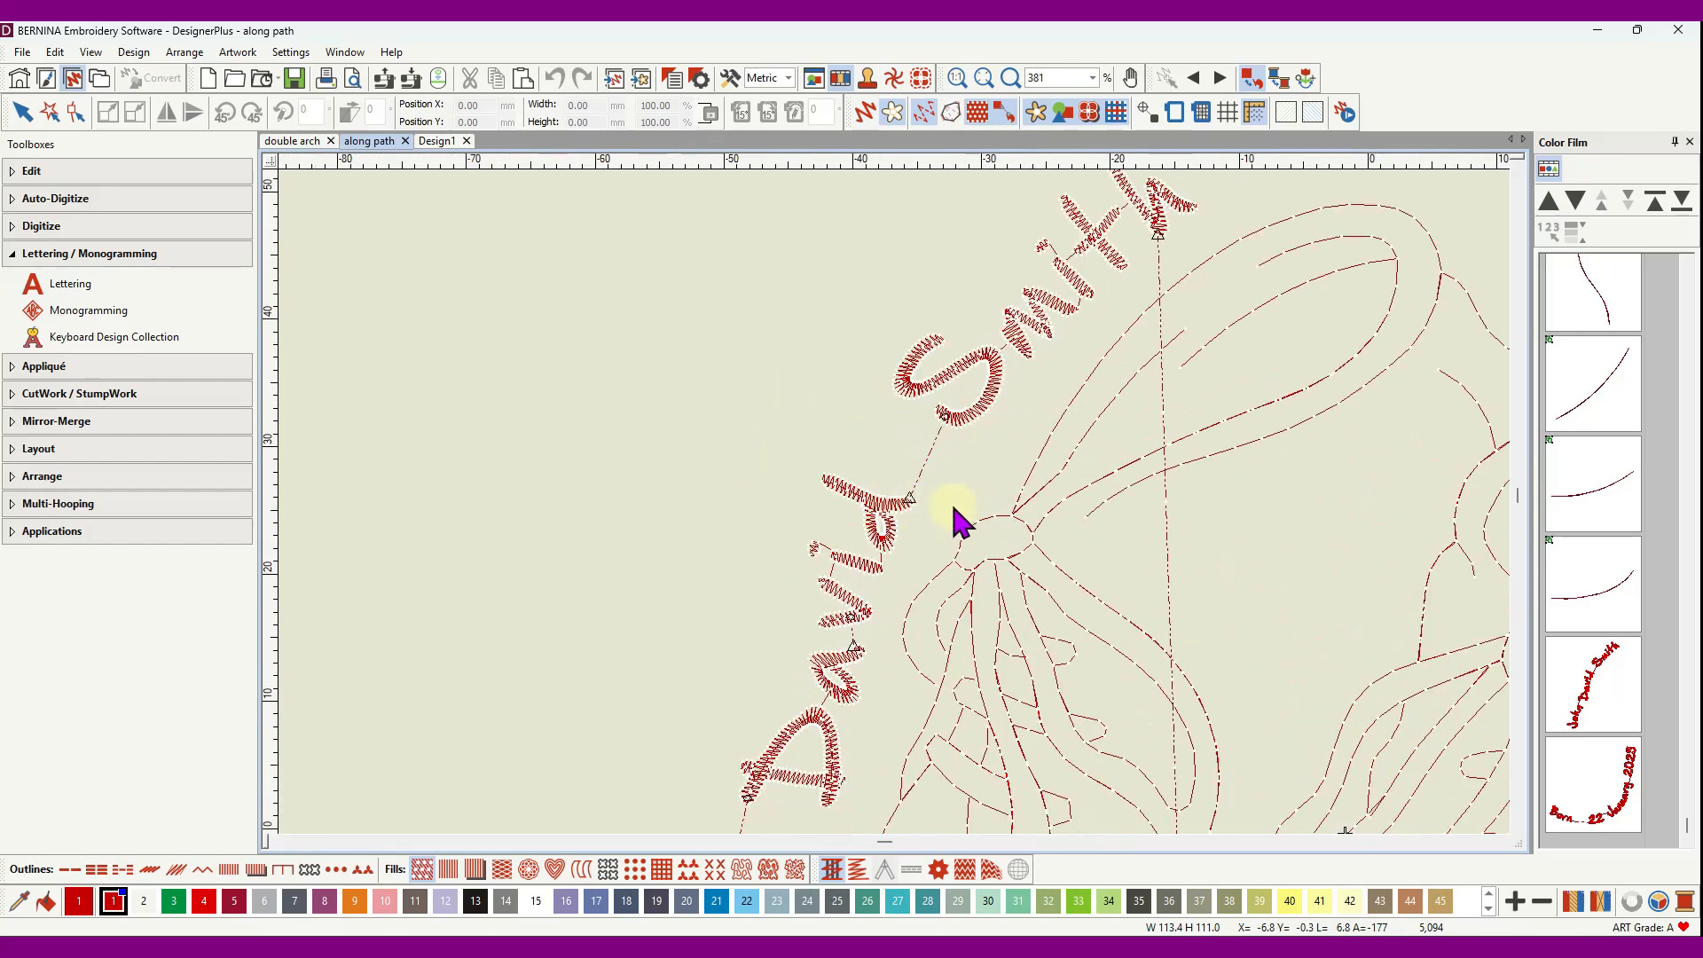
{"action": "left_click", "coordinate": [947, 424]}
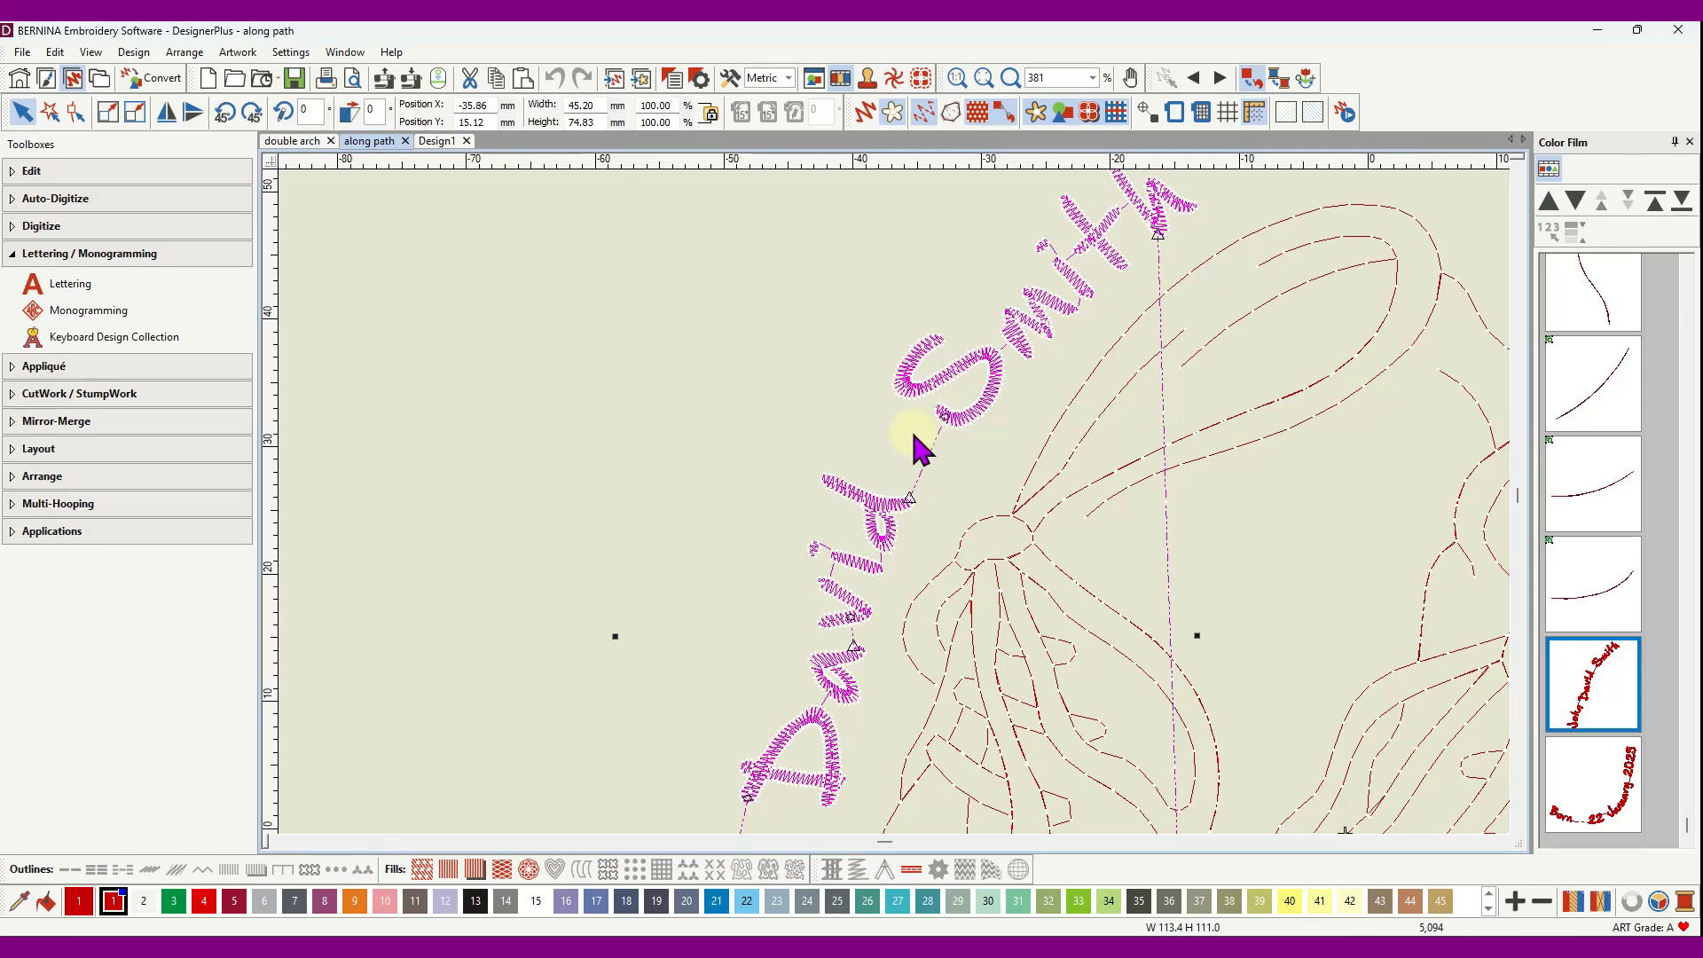
{"action": "scroll", "coordinate": [914, 448], "scroll_direction": "down", "scroll_amount": 5}
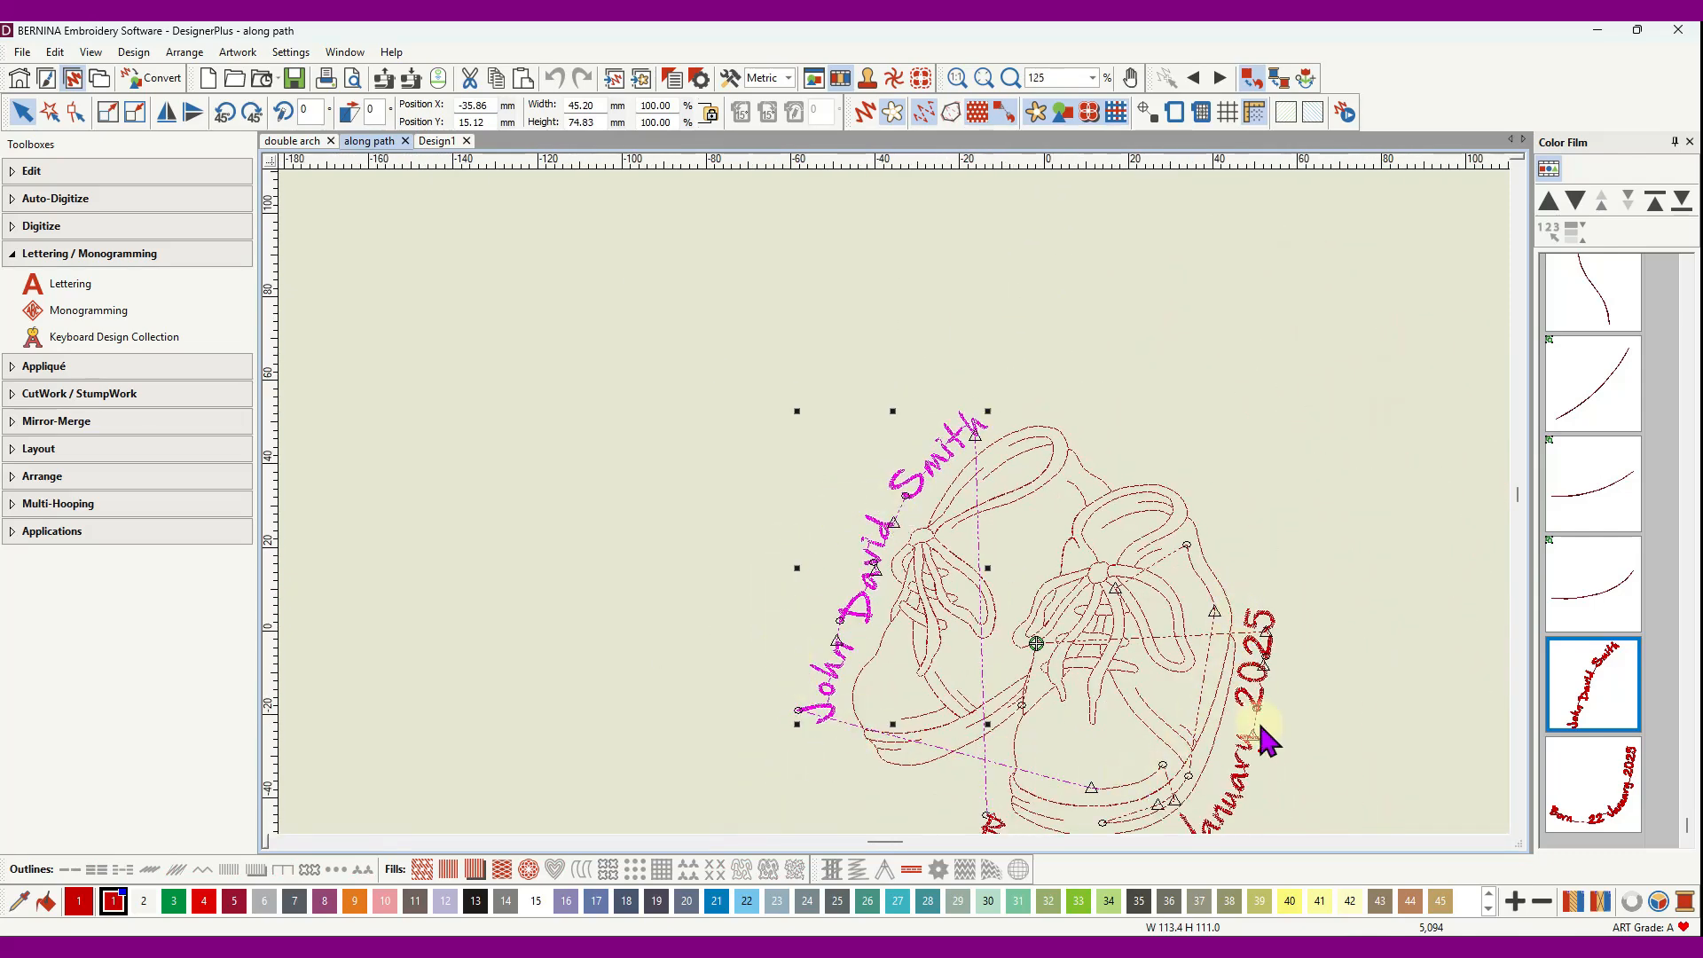
- Deselect the name lettering and switch Artistic View on for the complete baby shoes design
{"action": "scroll", "coordinate": [896, 590], "scroll_direction": "down", "scroll_amount": 1}
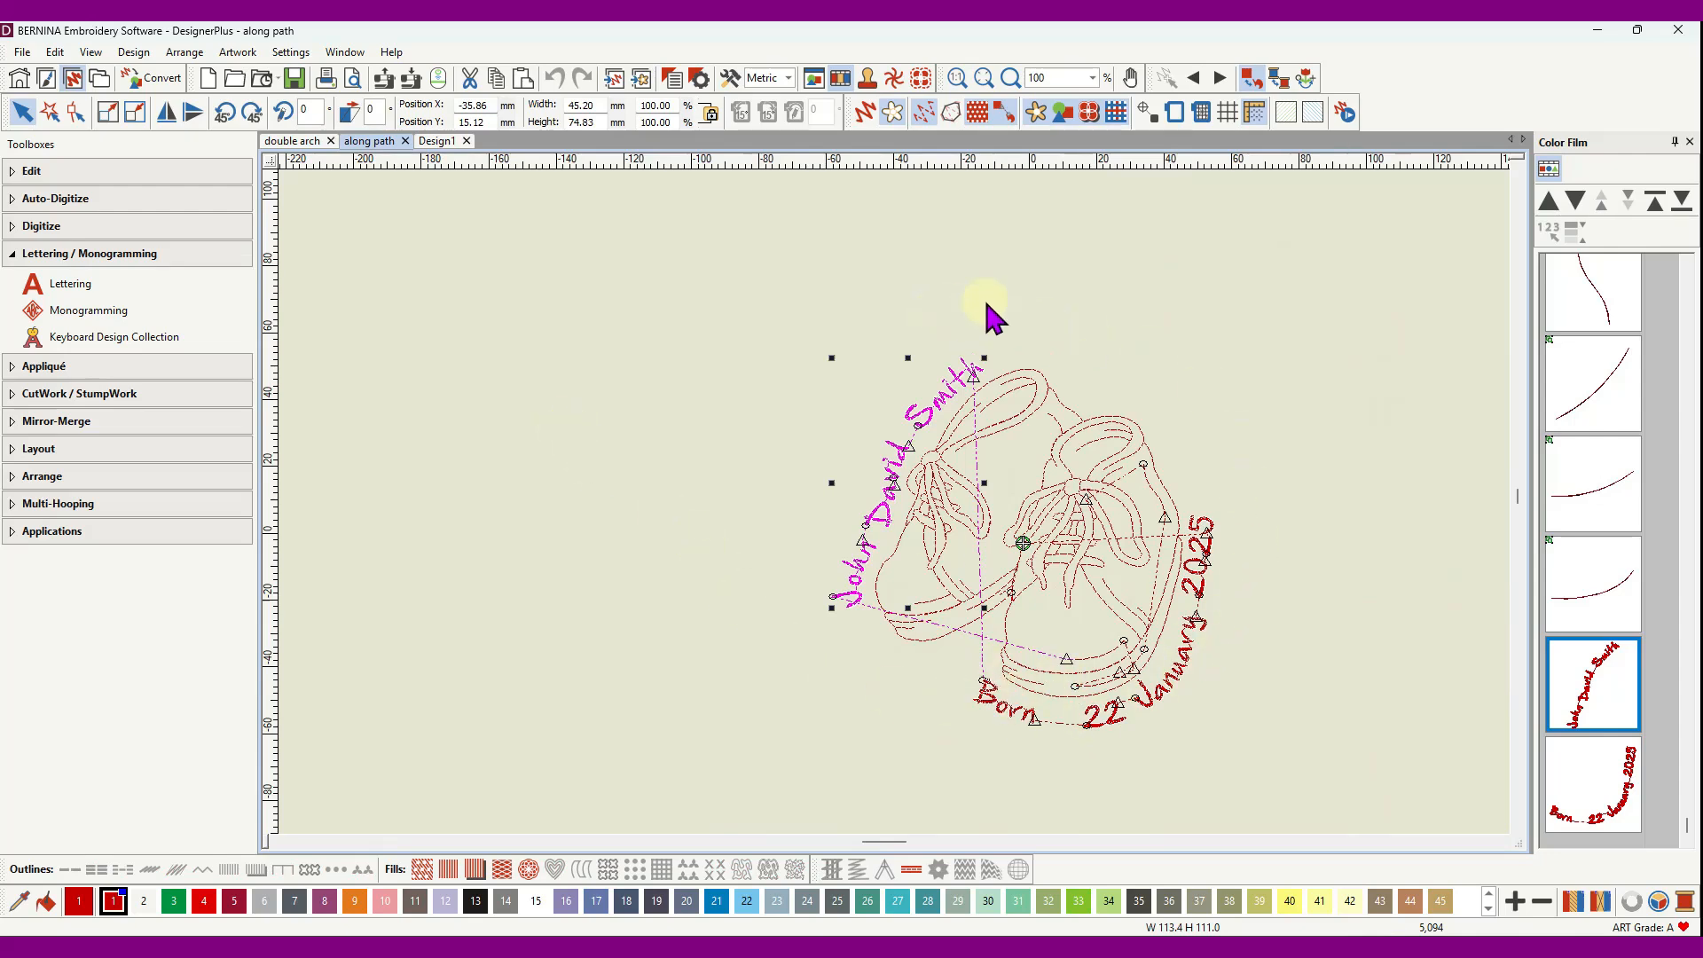
{"action": "left_click", "coordinate": [921, 284]}
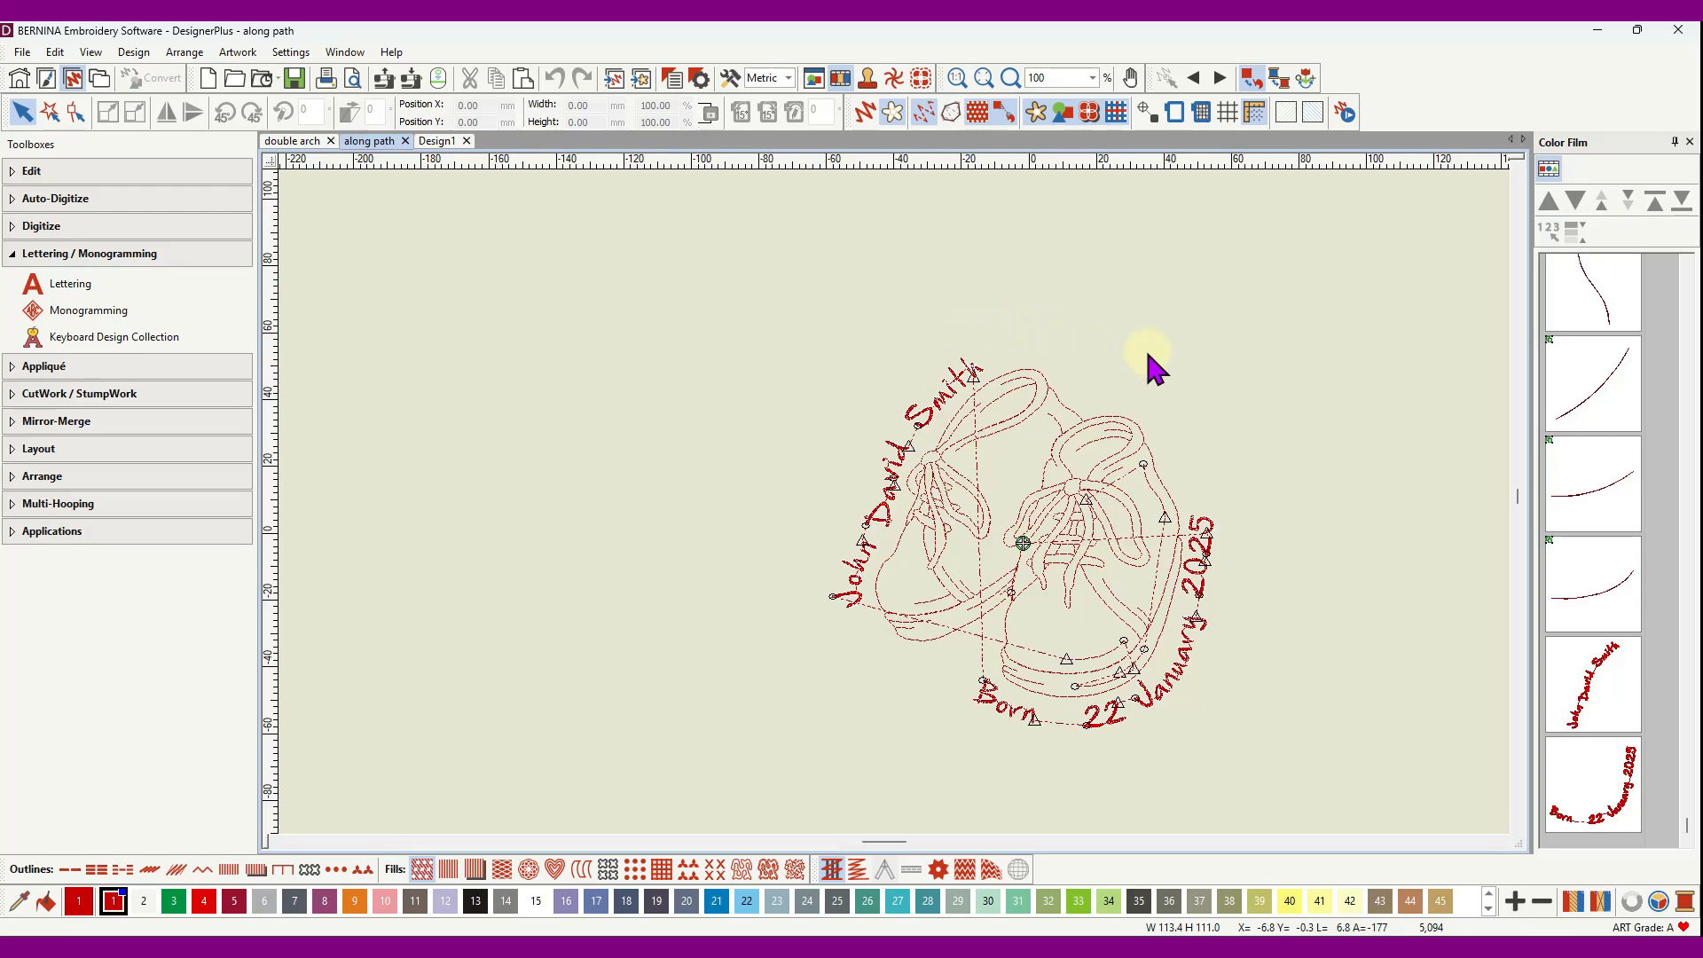
{"action": "left_click", "coordinate": [864, 112]}
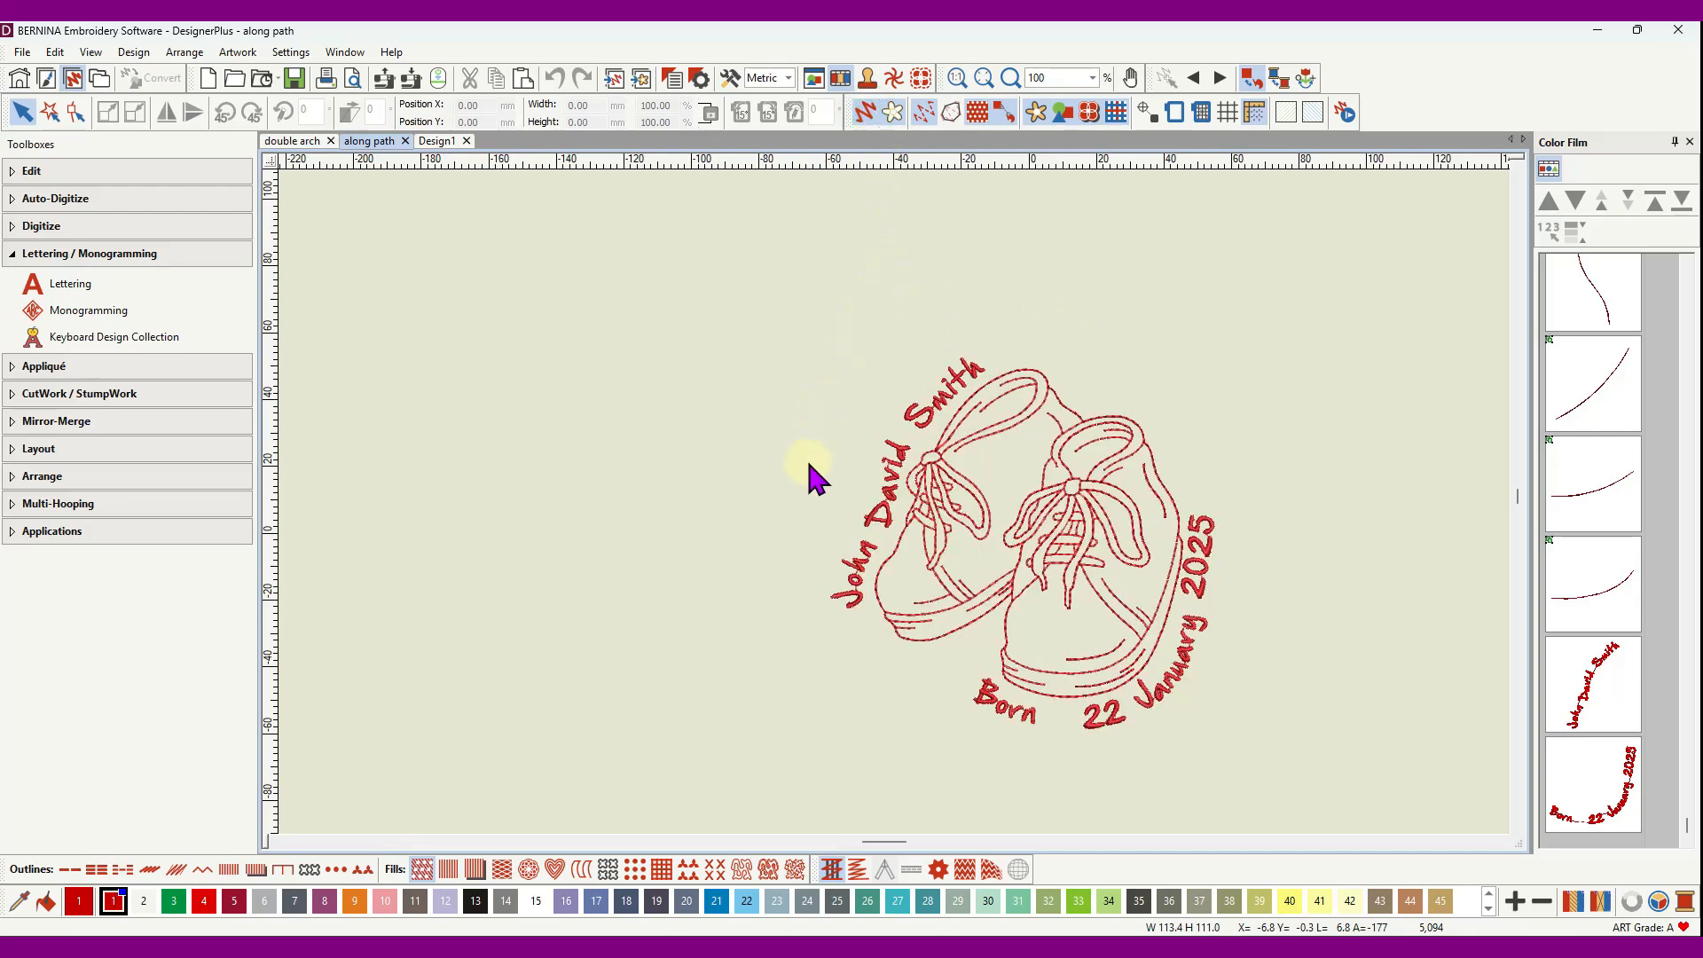